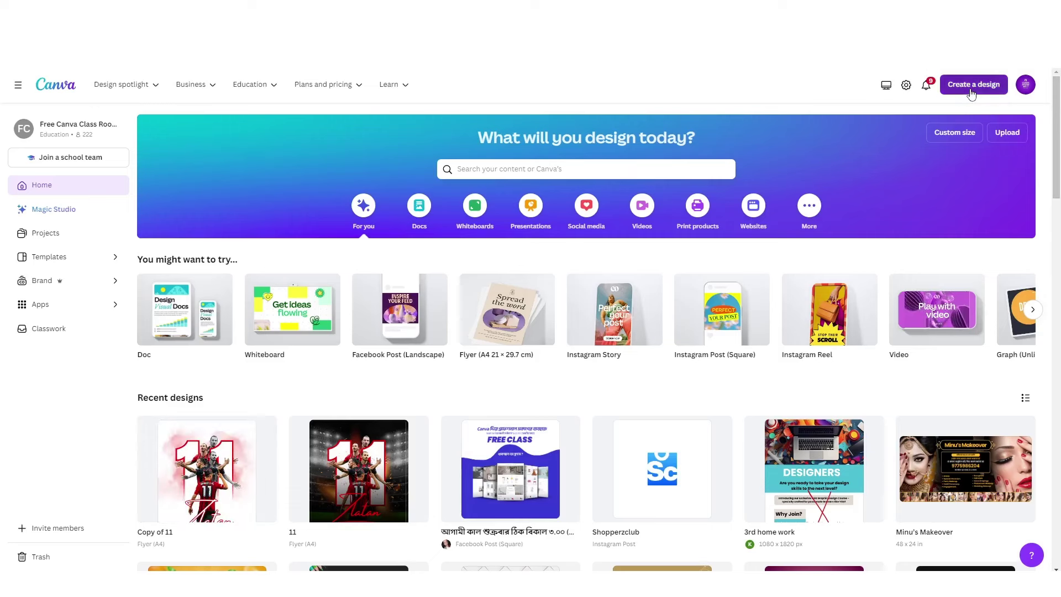
Start creating a new design and search the design formats for a4.
{"action": "left_click", "coordinate": [972, 93]}
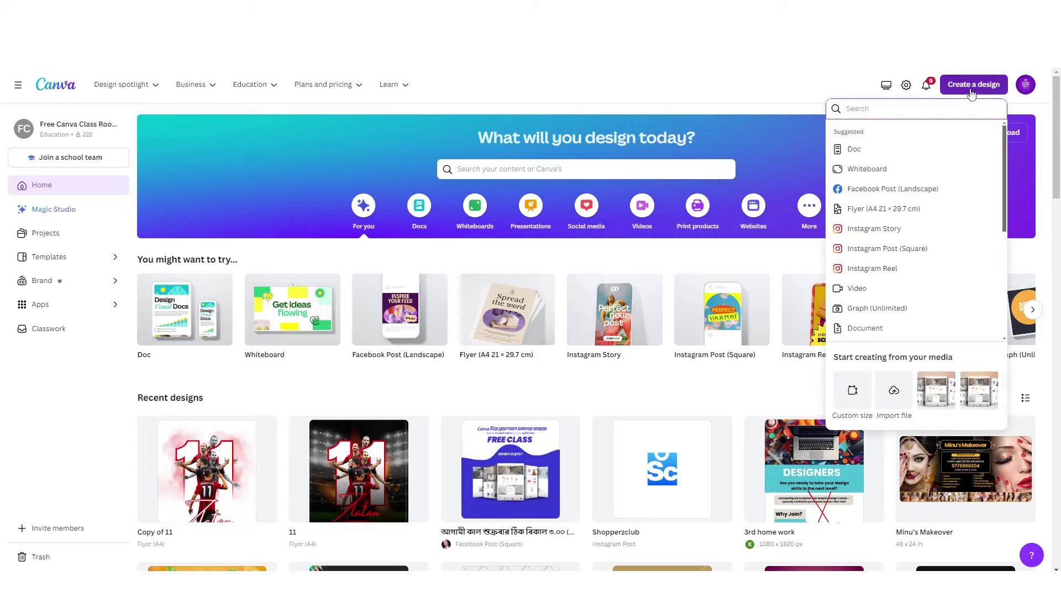
{"action": "type", "text": "a4"}
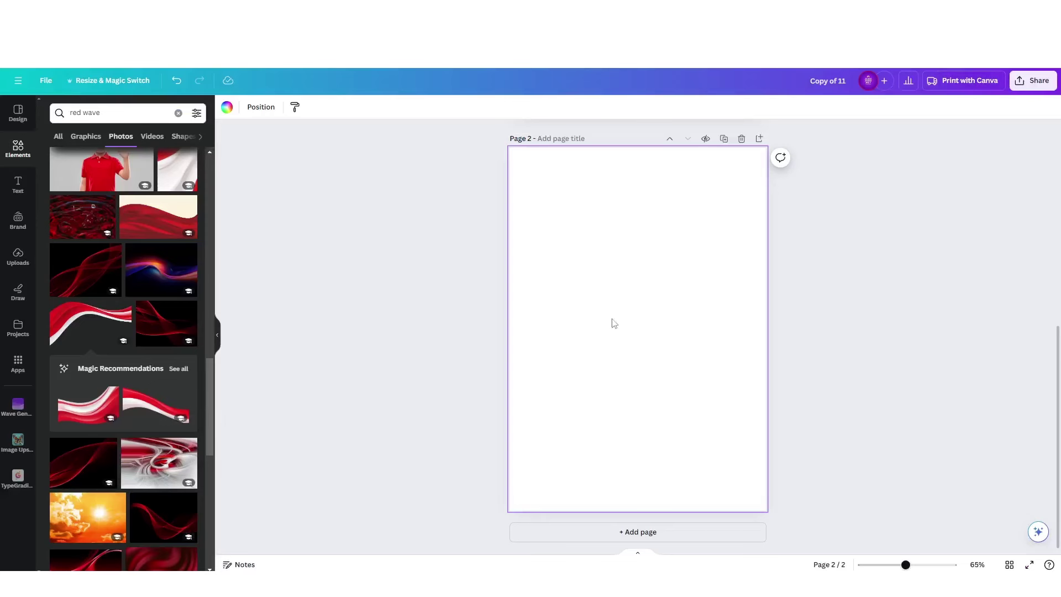
Show the uploaded images and view the file chooser for uploading pictures, closing it without choosing a file.
{"action": "scroll", "coordinate": [647, 333], "scroll_direction": "up", "scroll_amount": 5}
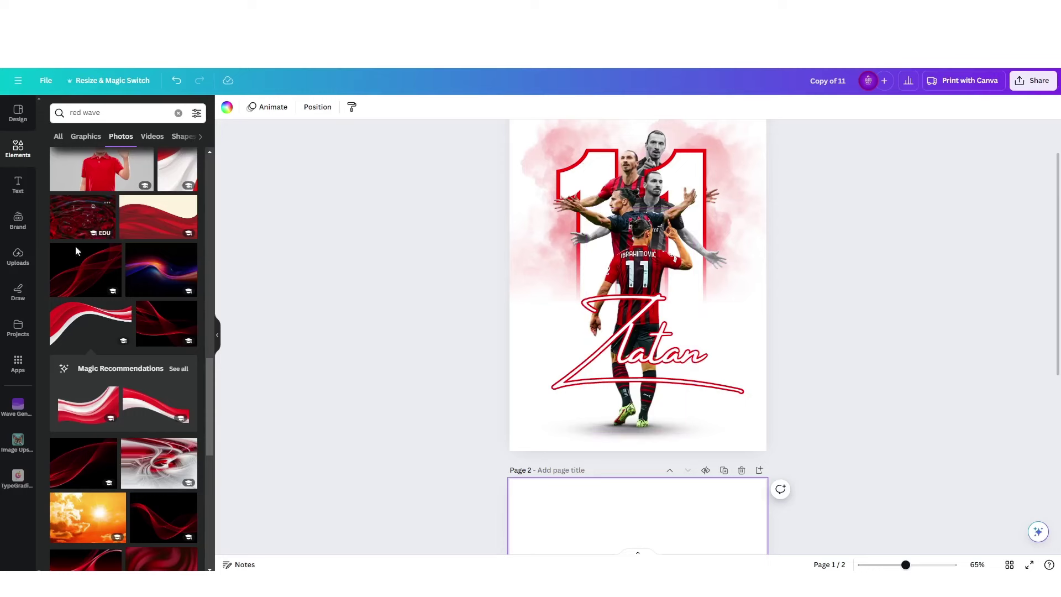
{"action": "left_click", "coordinate": [16, 256]}
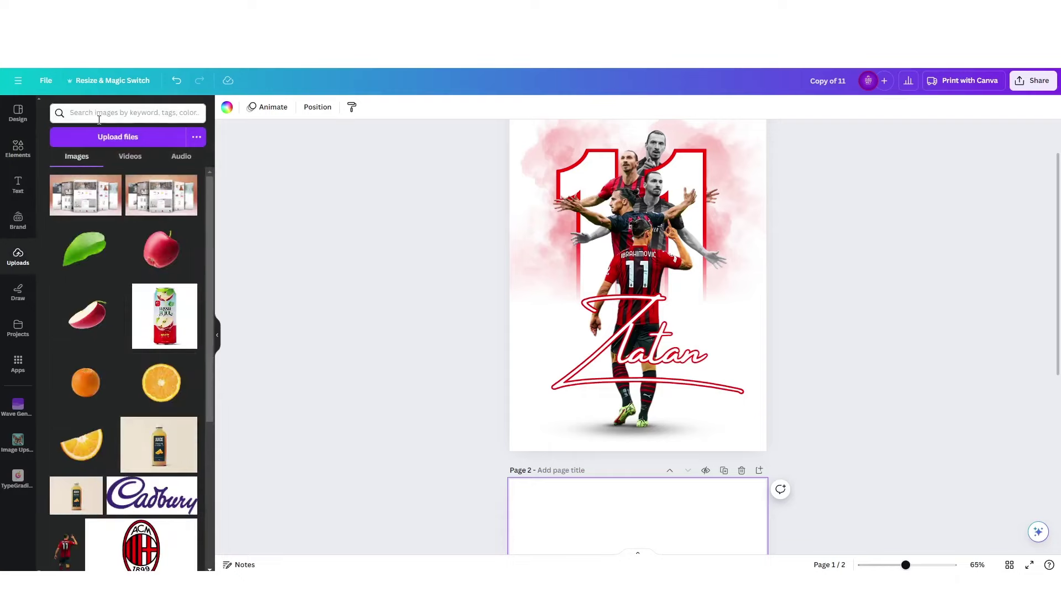
{"action": "left_click", "coordinate": [118, 139]}
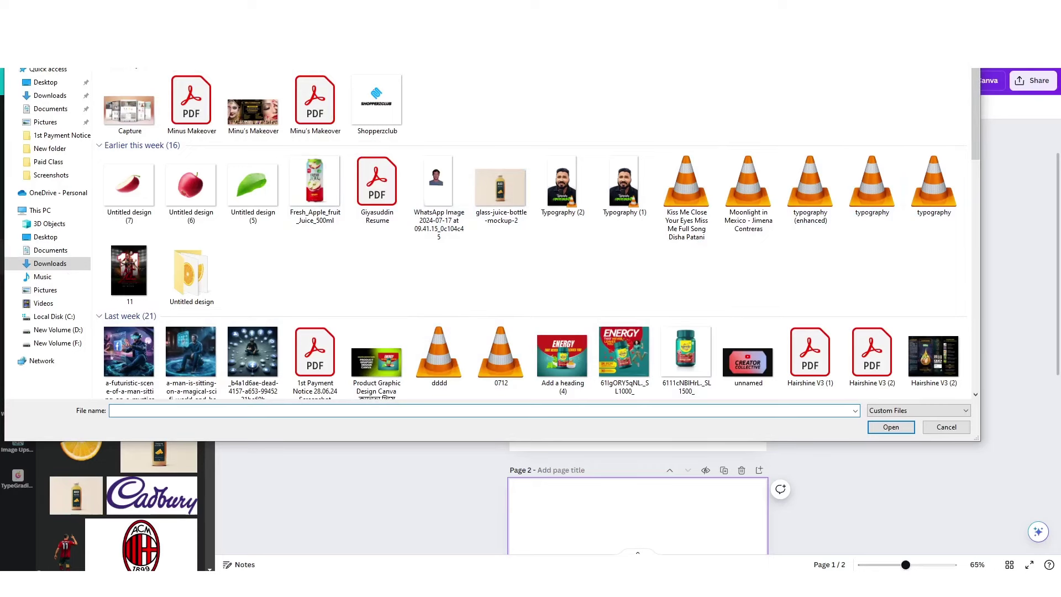
{"action": "left_click", "coordinate": [939, 431]}
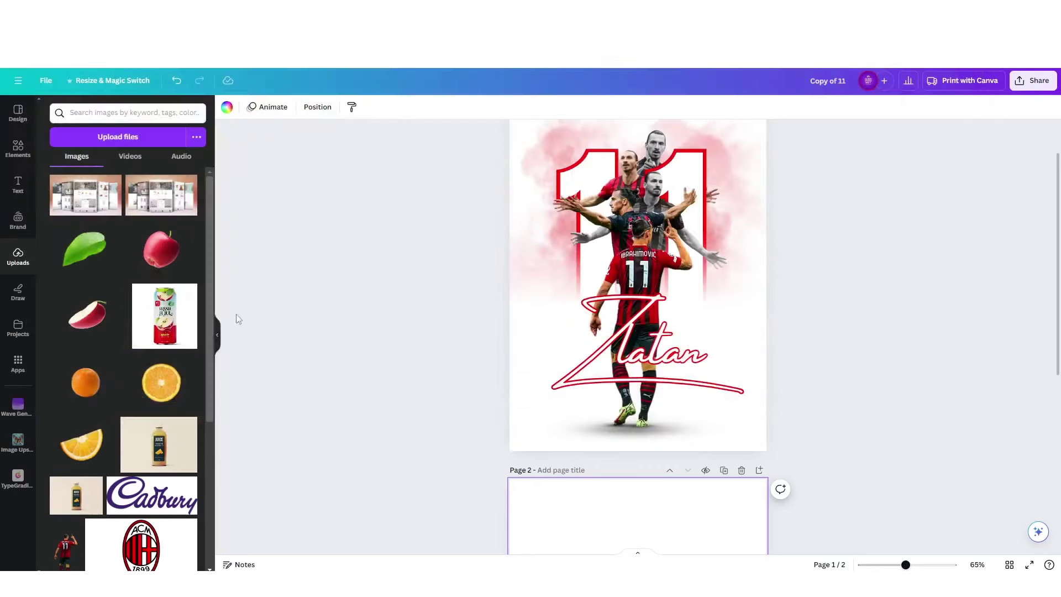
Add the uploaded cutout of the back-facing number 11 player to blank page 2 and place it in the page's lower right corner.
{"action": "scroll", "coordinate": [108, 382], "scroll_direction": "down", "scroll_amount": 5}
{"action": "scroll", "coordinate": [109, 385], "scroll_direction": "down", "scroll_amount": 1}
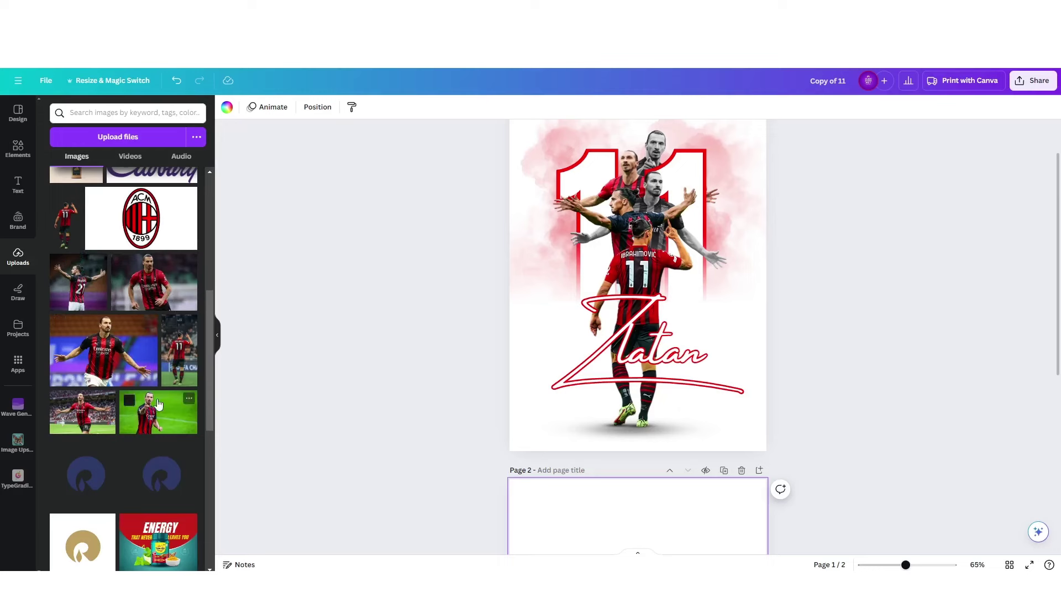
{"action": "scroll", "coordinate": [652, 445], "scroll_direction": "down", "scroll_amount": 5}
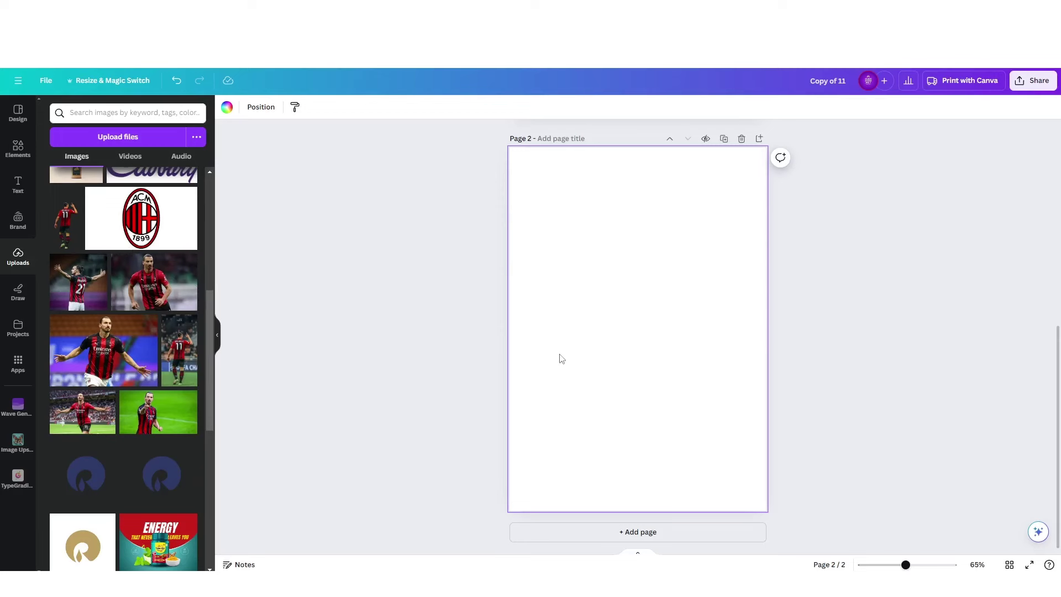
{"action": "left_click", "coordinate": [70, 229]}
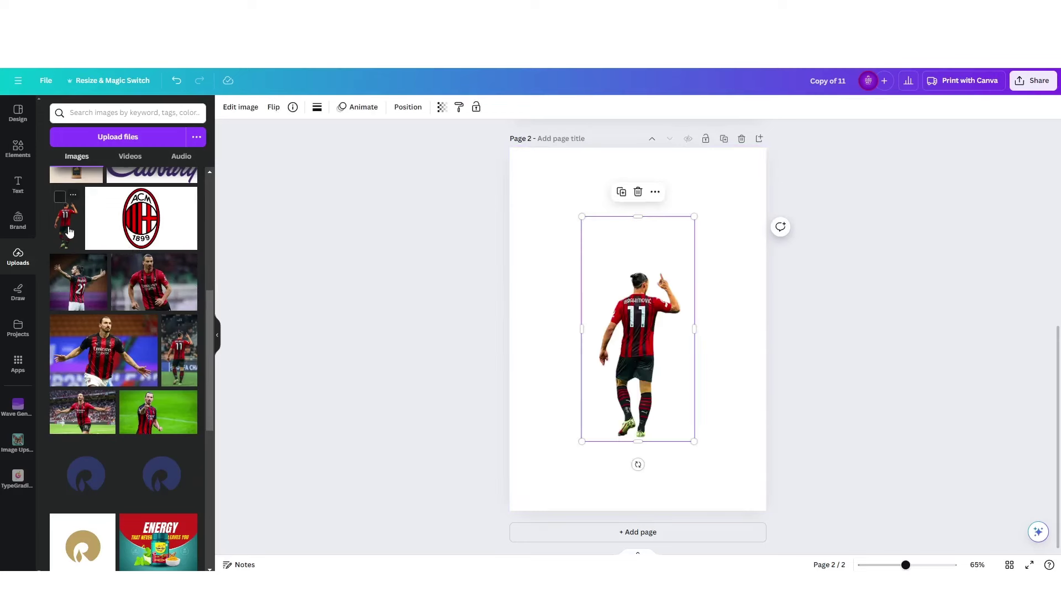
{"action": "left_click_drag", "start_coordinate": [645, 325], "coordinate": [707, 365]}
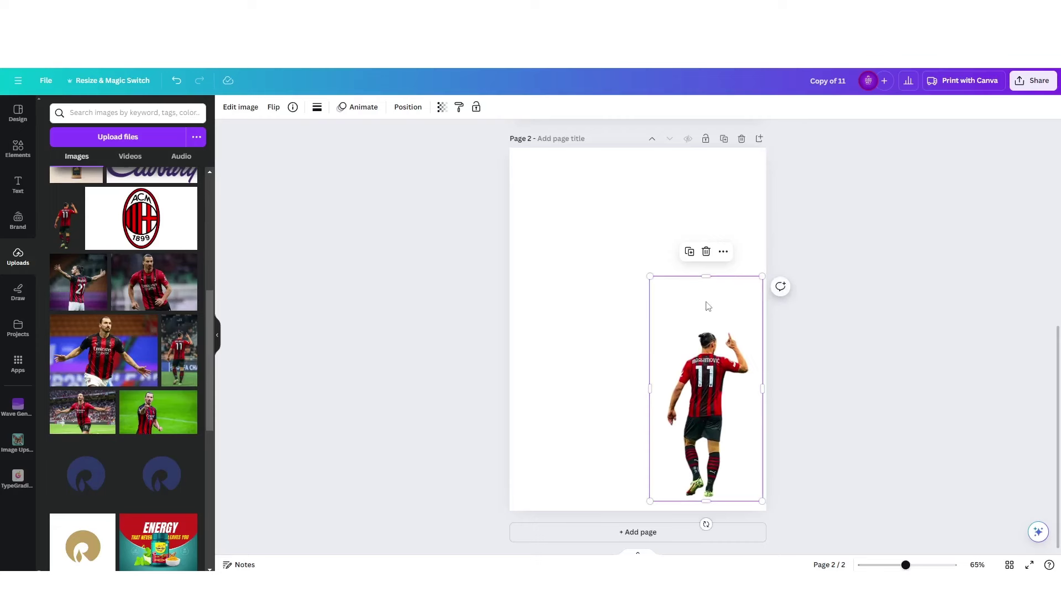
Crop the empty space above and on both sides of the number 11 player's cutout.
{"action": "left_click_drag", "start_coordinate": [705, 278], "coordinate": [703, 331]}
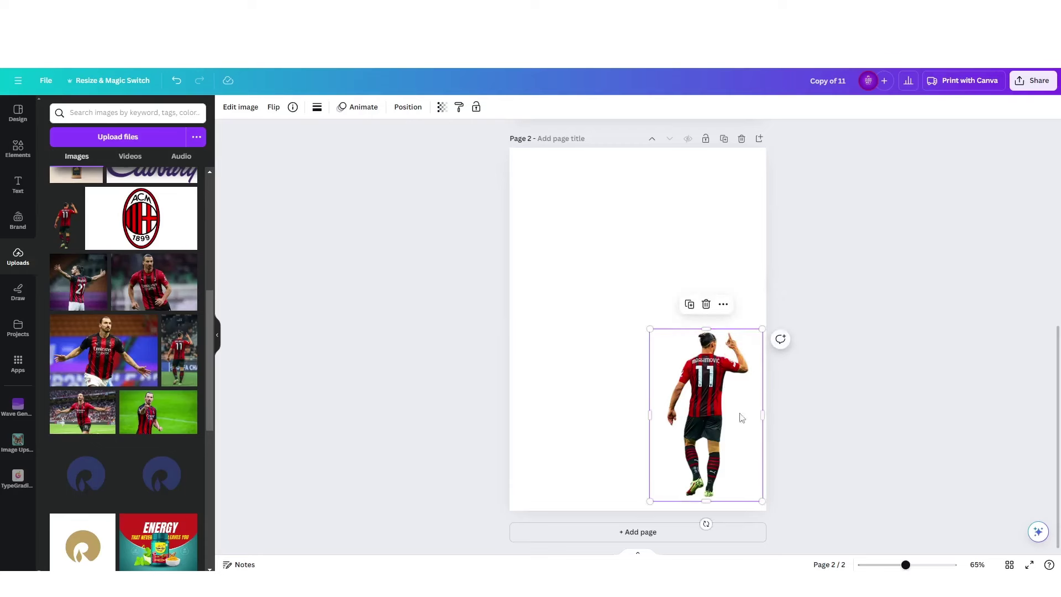
{"action": "left_click_drag", "start_coordinate": [762, 416], "coordinate": [749, 424]}
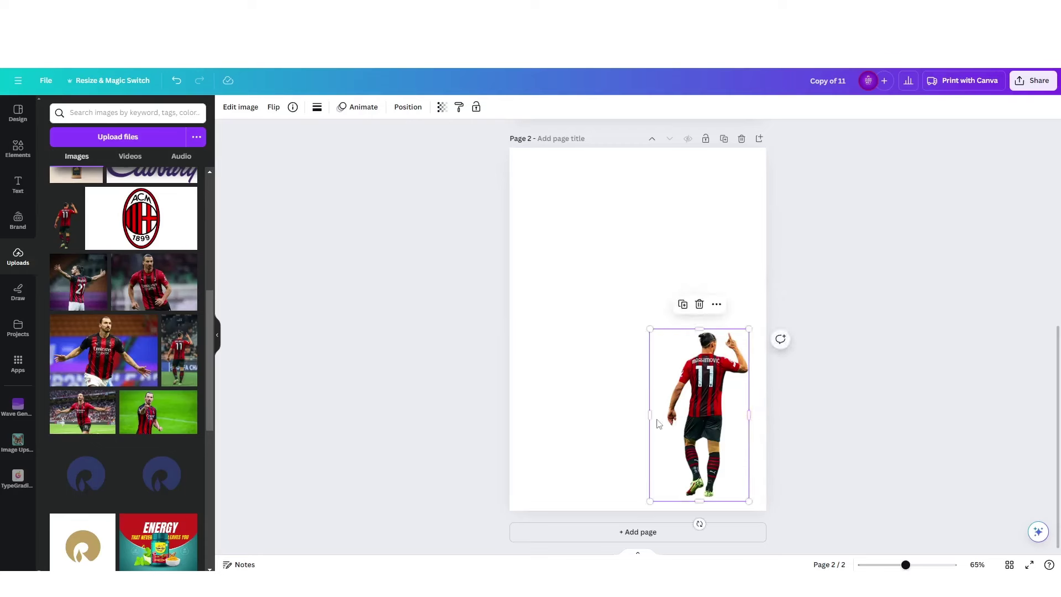
{"action": "left_click_drag", "start_coordinate": [653, 407], "coordinate": [667, 374]}
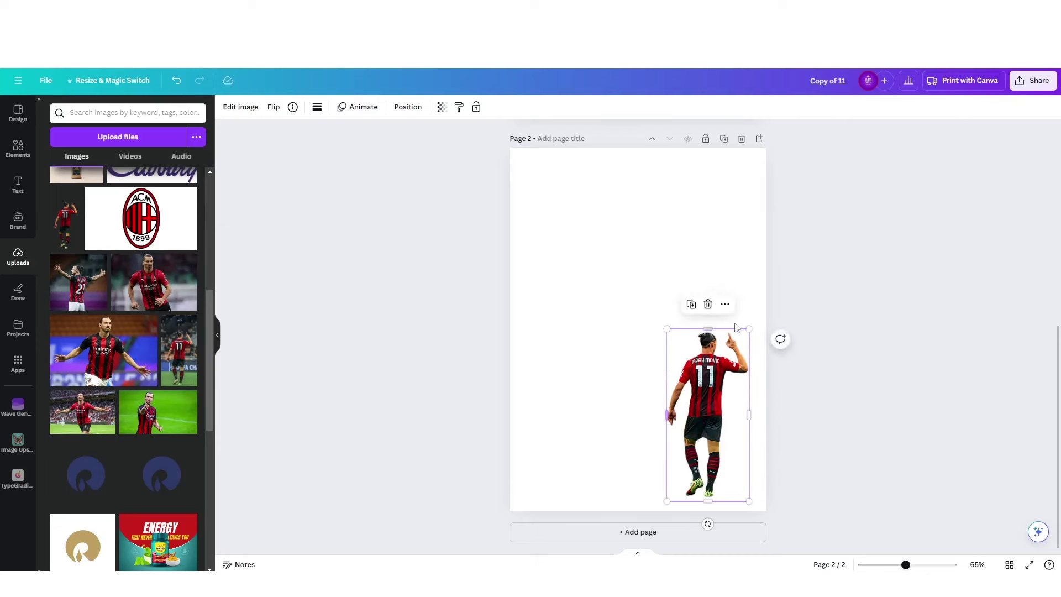
{"action": "left_click", "coordinate": [604, 370]}
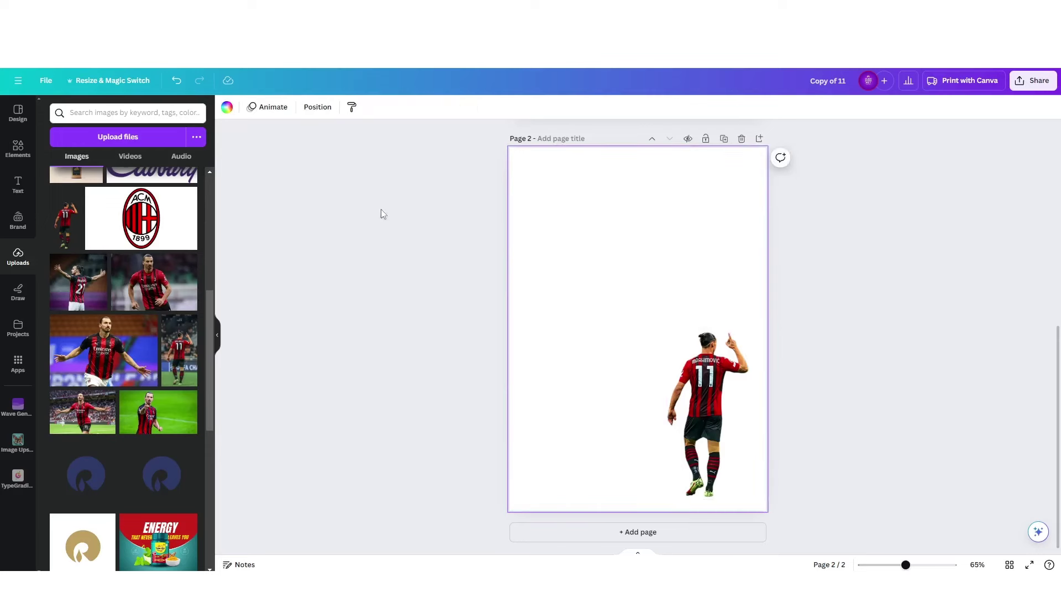
Add the uploaded number 21 player photo to the upper part of page 2 and remove its background.
{"action": "left_click", "coordinate": [82, 290]}
{"action": "left_click_drag", "start_coordinate": [634, 316], "coordinate": [630, 212]}
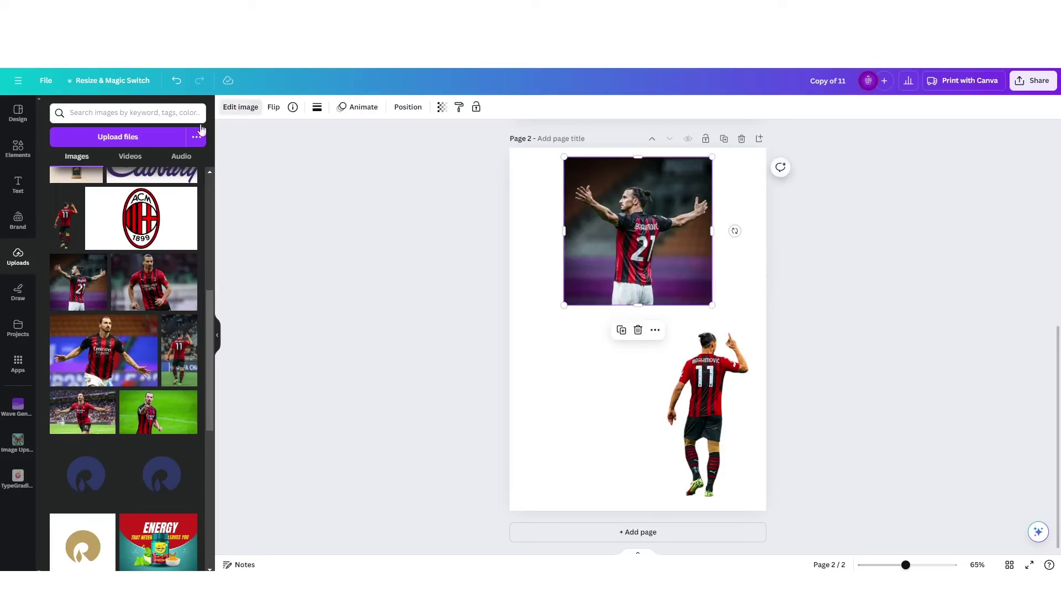
{"action": "left_click", "coordinate": [240, 107]}
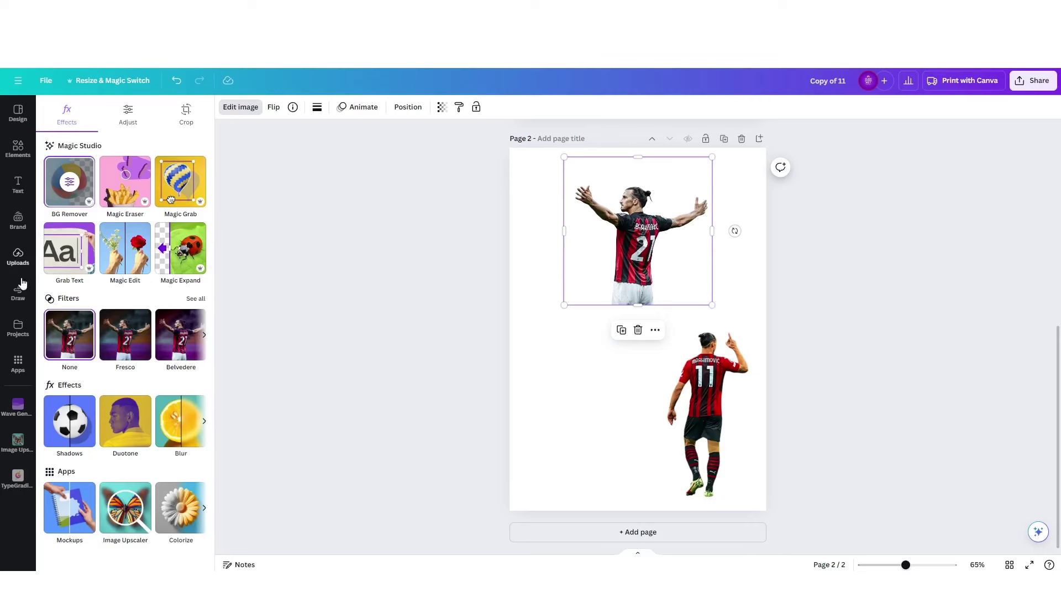
Add the uploaded front-facing player photo with the blurred blue backdrop to page 2 and remove its background.
{"action": "left_click", "coordinate": [18, 256]}
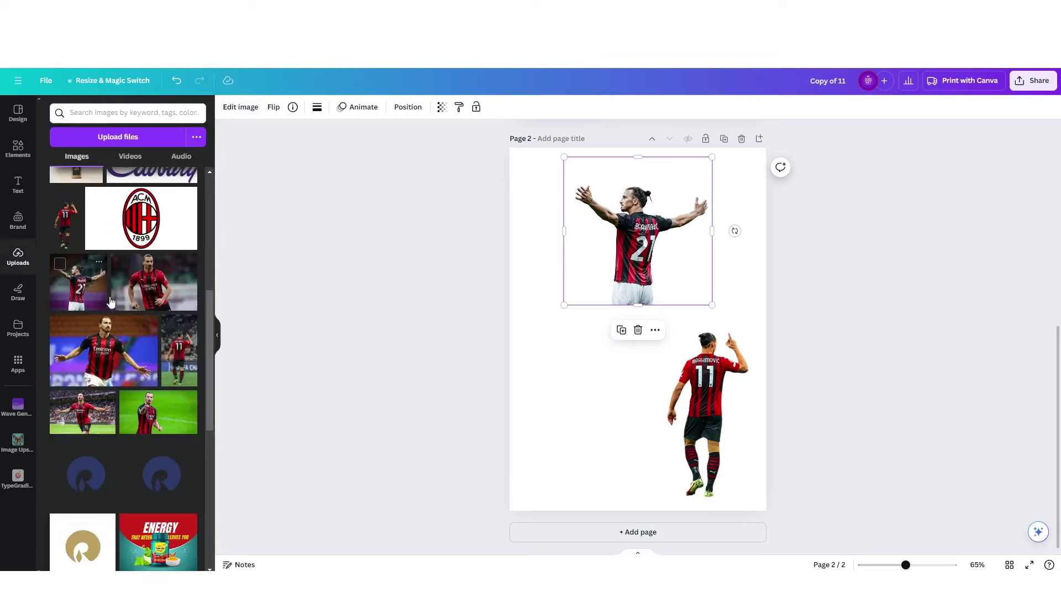
{"action": "left_click", "coordinate": [115, 358]}
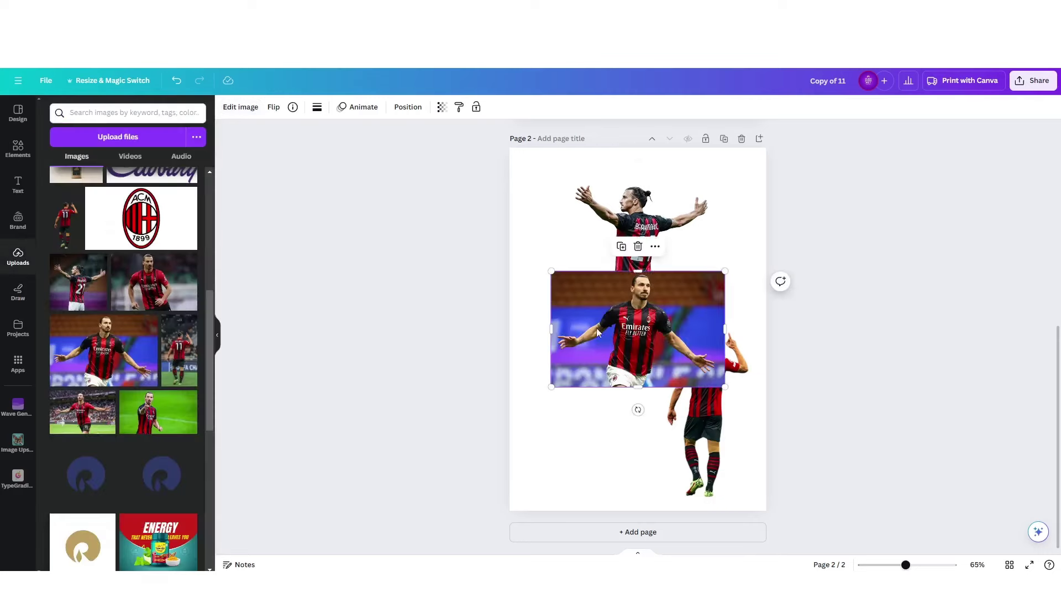
{"action": "left_click", "coordinate": [238, 107]}
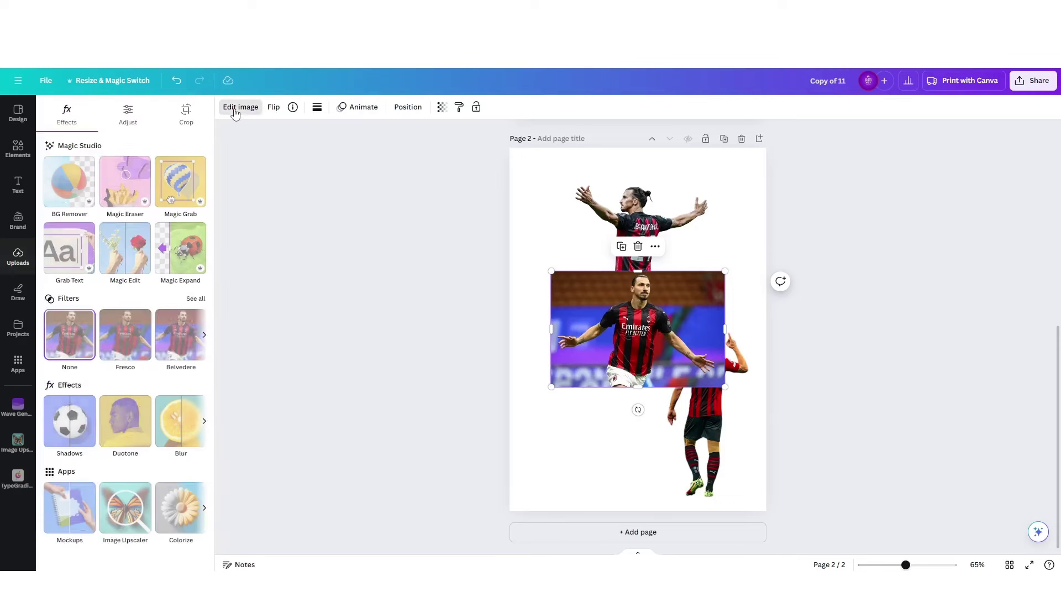
{"action": "left_click", "coordinate": [80, 183]}
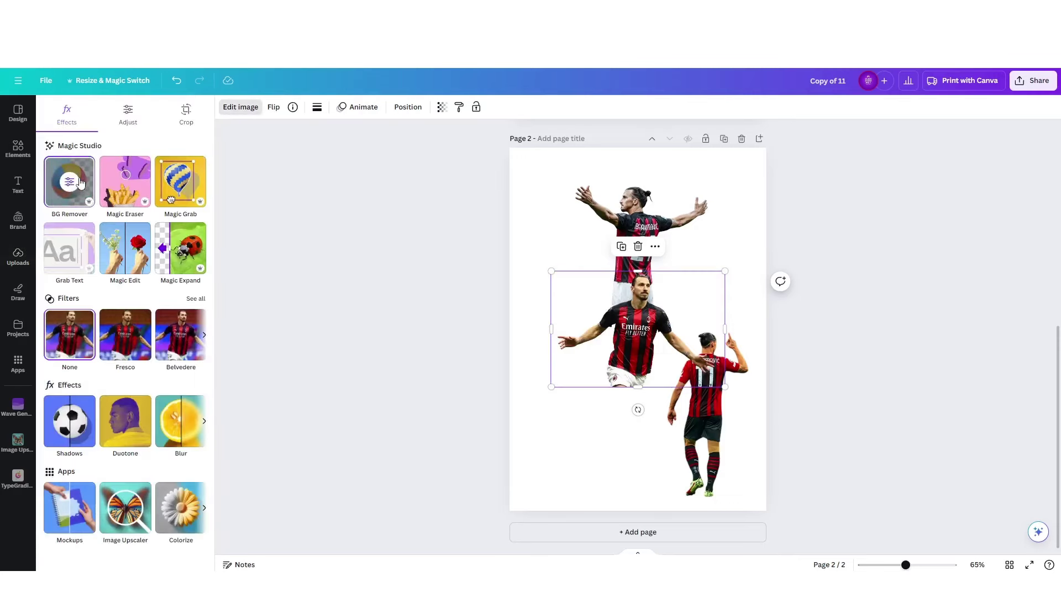
Add the uploaded stadium photo of the player running with outstretched arms to page 2 and remove its background.
{"action": "left_click", "coordinate": [18, 256]}
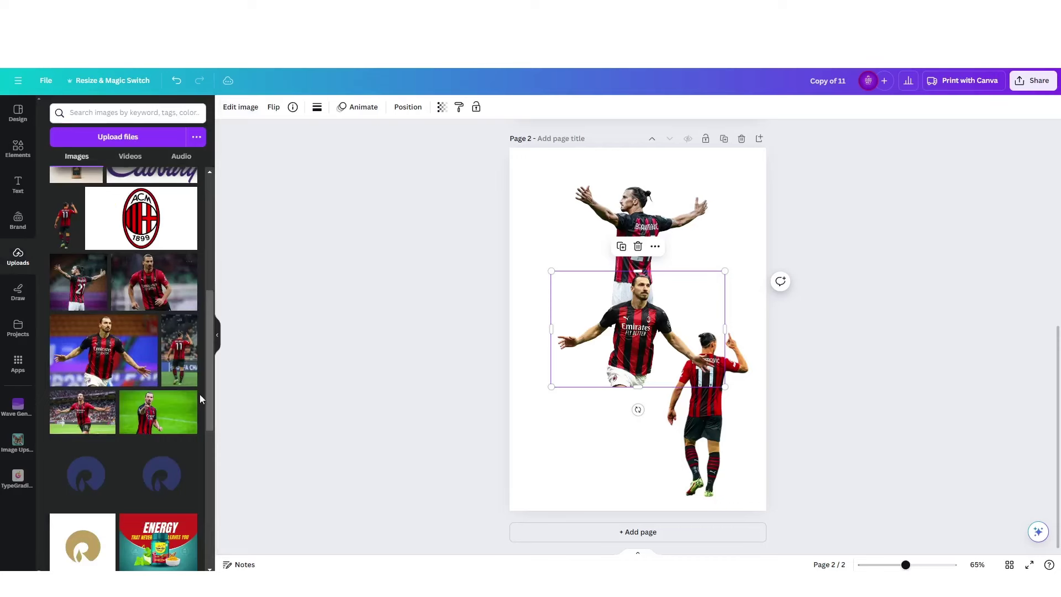
{"action": "left_click_drag", "start_coordinate": [92, 416], "coordinate": [699, 345]}
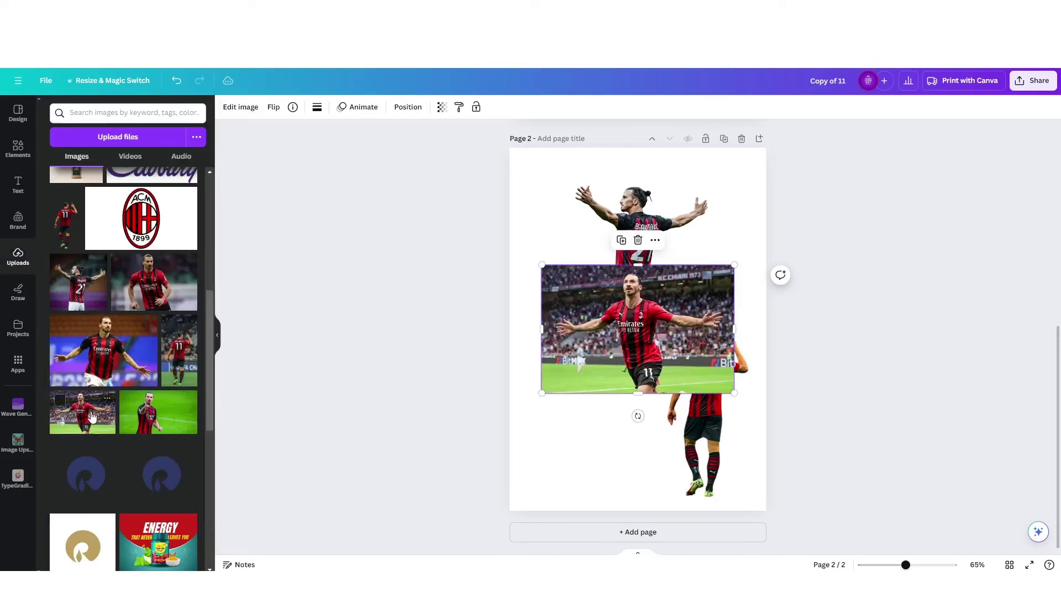
{"action": "left_click", "coordinate": [243, 108]}
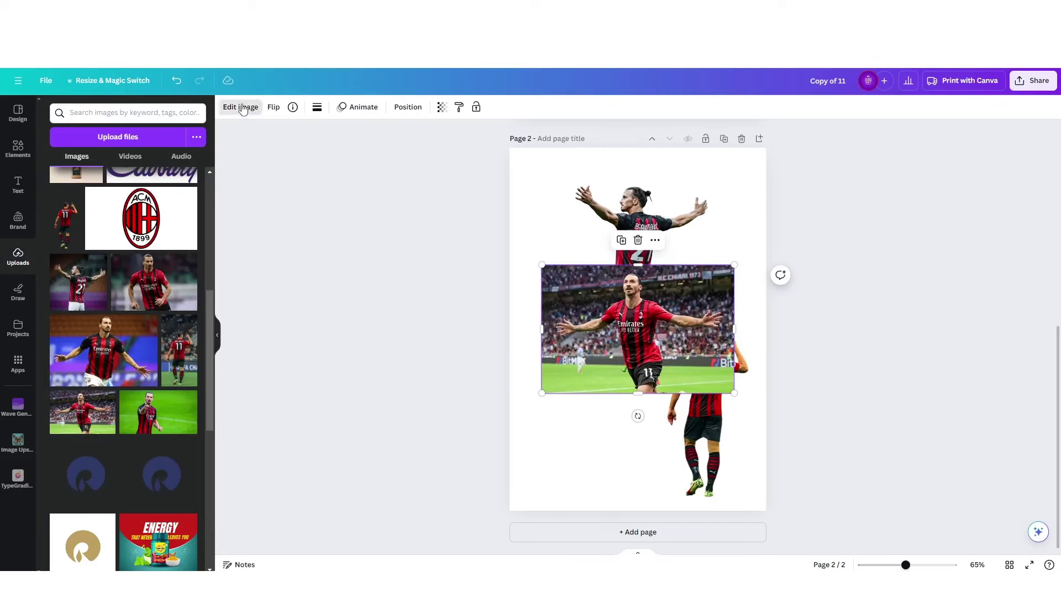
{"action": "left_click", "coordinate": [75, 187]}
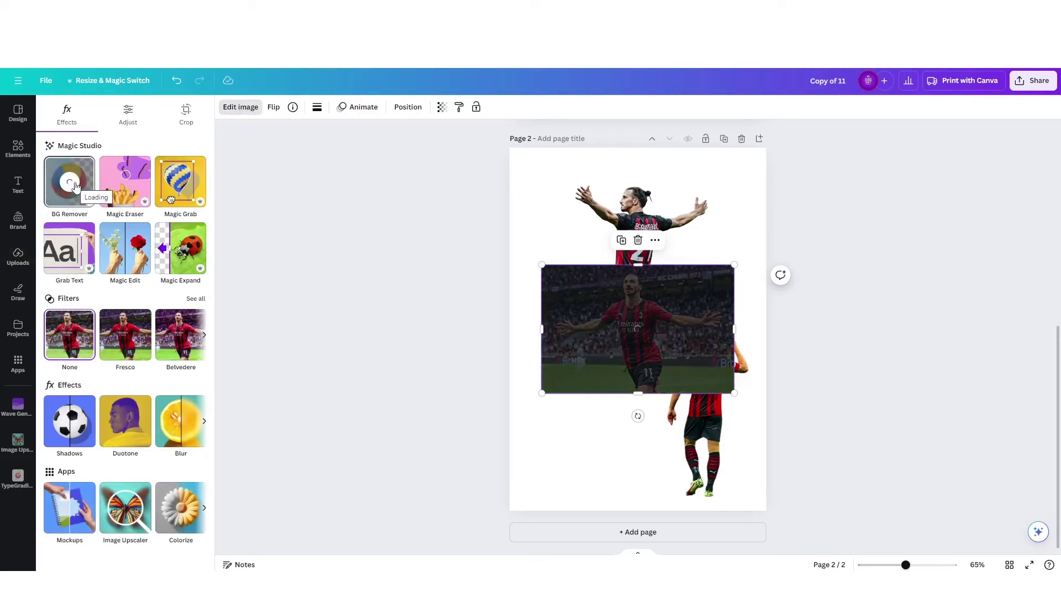
Add the uploaded photo of the pointing player on the green field to page 2 and remove its background.
{"action": "left_click", "coordinate": [18, 256]}
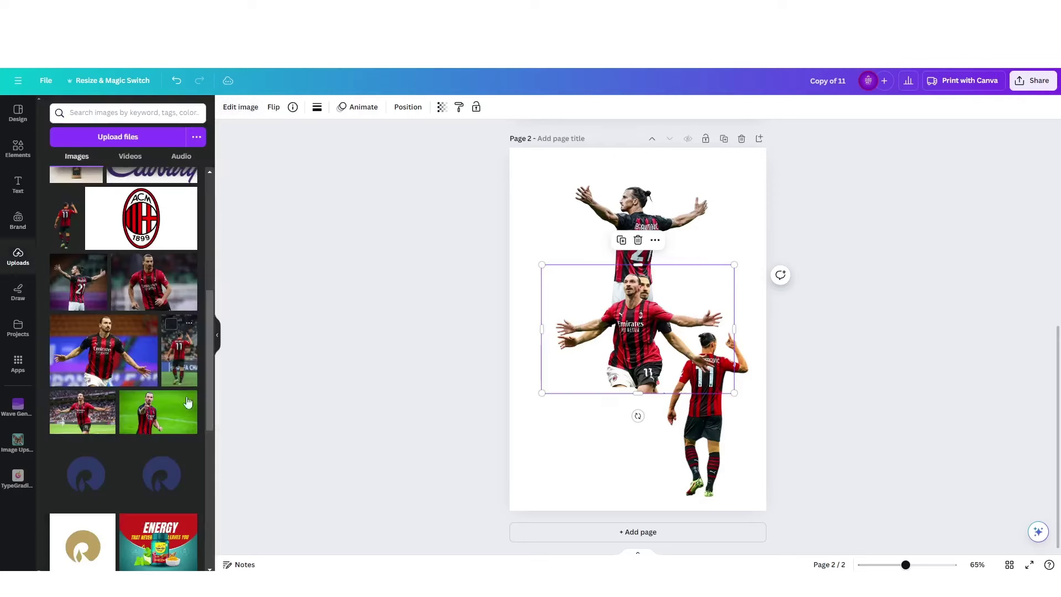
{"action": "left_click", "coordinate": [166, 421]}
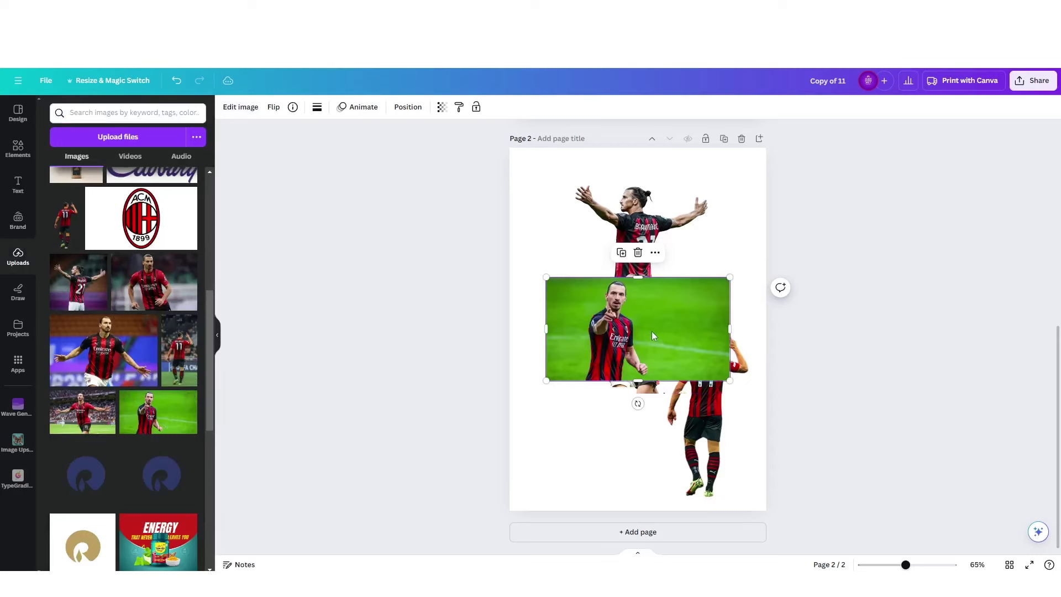
{"action": "left_click", "coordinate": [241, 107]}
{"action": "left_click", "coordinate": [80, 191]}
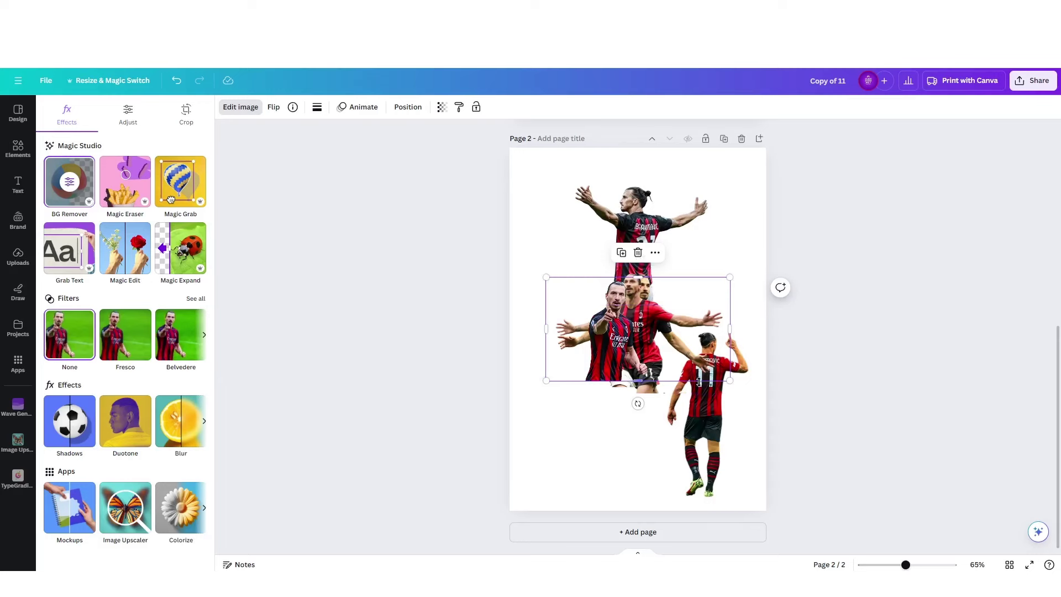
Check the finished poster on page 1 and move the number 21 player's cutout slightly down and right on page 2.
{"action": "scroll", "coordinate": [695, 382], "scroll_direction": "up", "scroll_amount": 5}
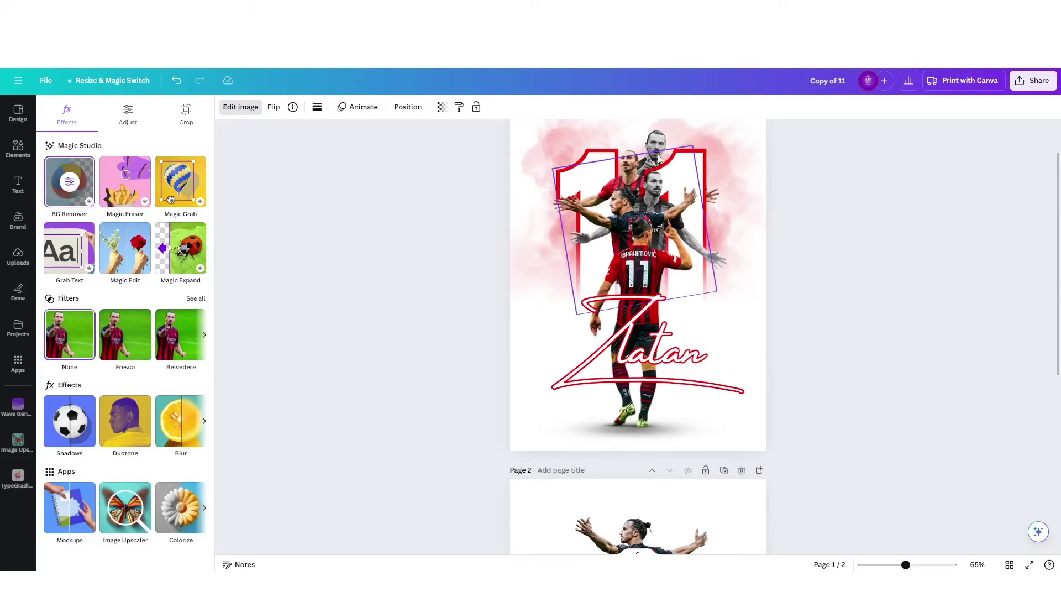
{"action": "scroll", "coordinate": [648, 256], "scroll_direction": "down", "scroll_amount": 3}
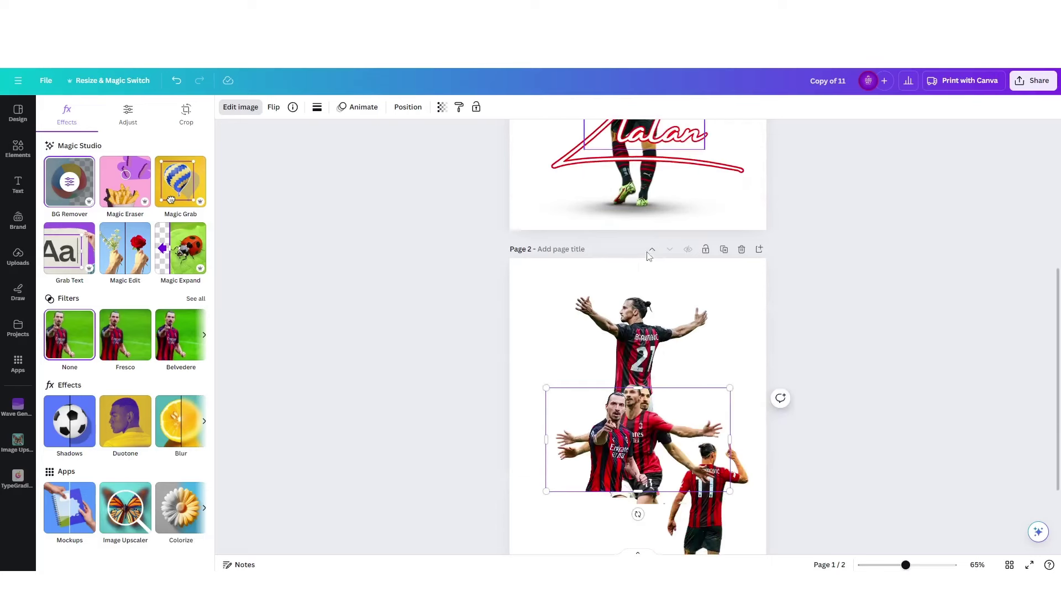
{"action": "scroll", "coordinate": [648, 256], "scroll_direction": "up", "scroll_amount": 2}
{"action": "scroll", "coordinate": [649, 256], "scroll_direction": "up", "scroll_amount": 2}
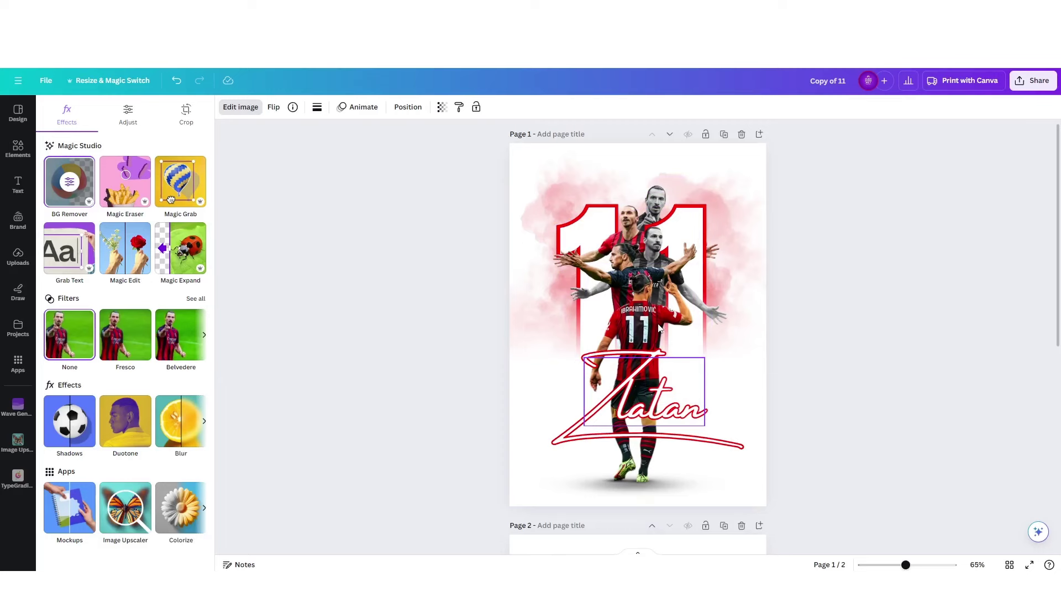
{"action": "scroll", "coordinate": [659, 329], "scroll_direction": "down", "scroll_amount": 5}
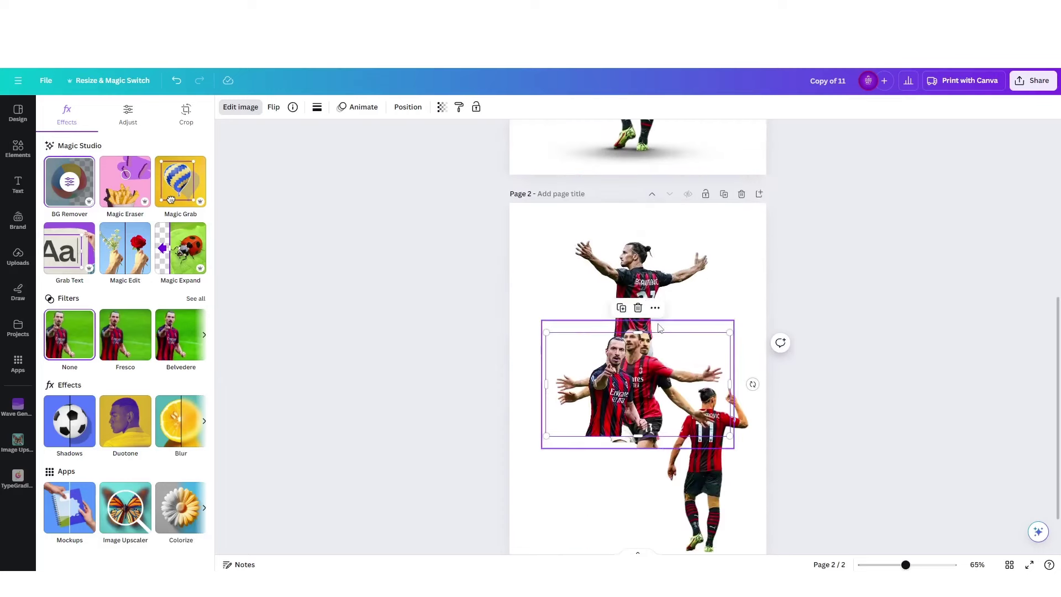
{"action": "scroll", "coordinate": [721, 283], "scroll_direction": "up", "scroll_amount": 5}
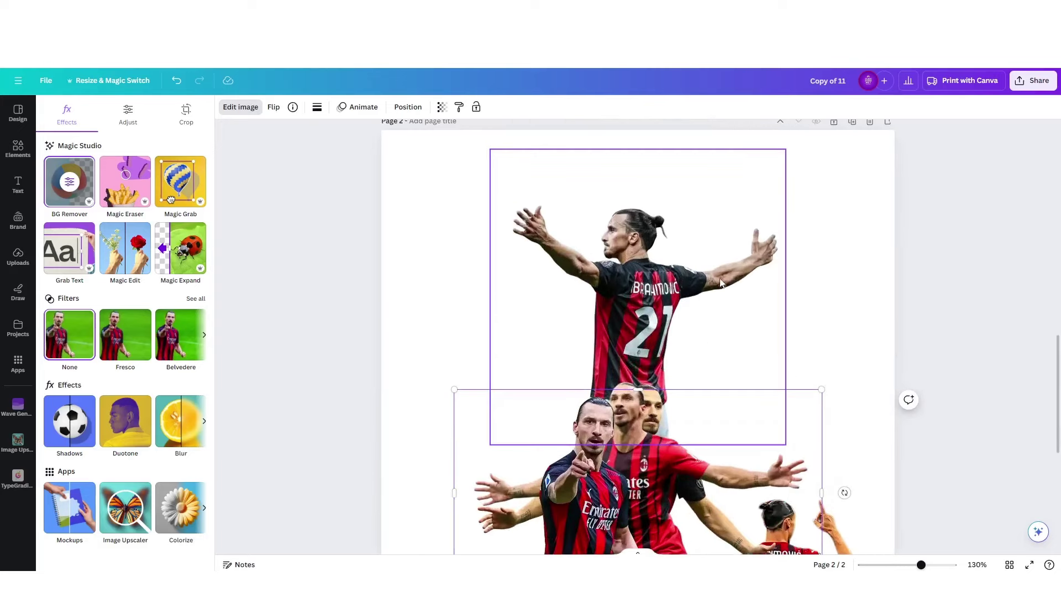
{"action": "left_click_drag", "start_coordinate": [643, 265], "coordinate": [661, 330]}
{"action": "scroll", "coordinate": [663, 314], "scroll_direction": "down", "scroll_amount": 3}
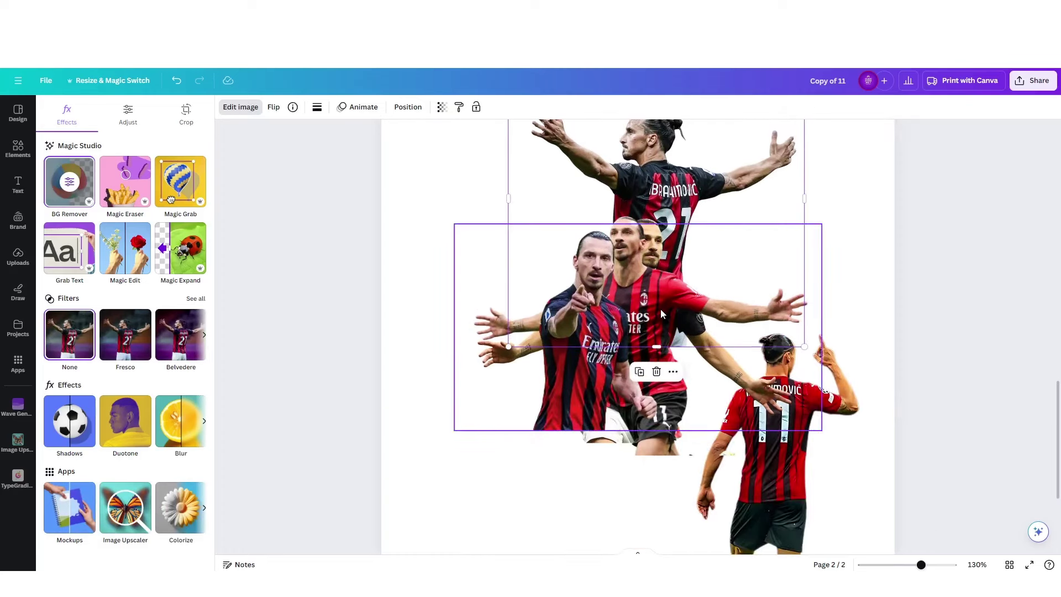
Move the pointing player's cutout to the lower-left area of page 2 and crop its empty left and right sides.
{"action": "left_click_drag", "start_coordinate": [579, 387], "coordinate": [492, 484]}
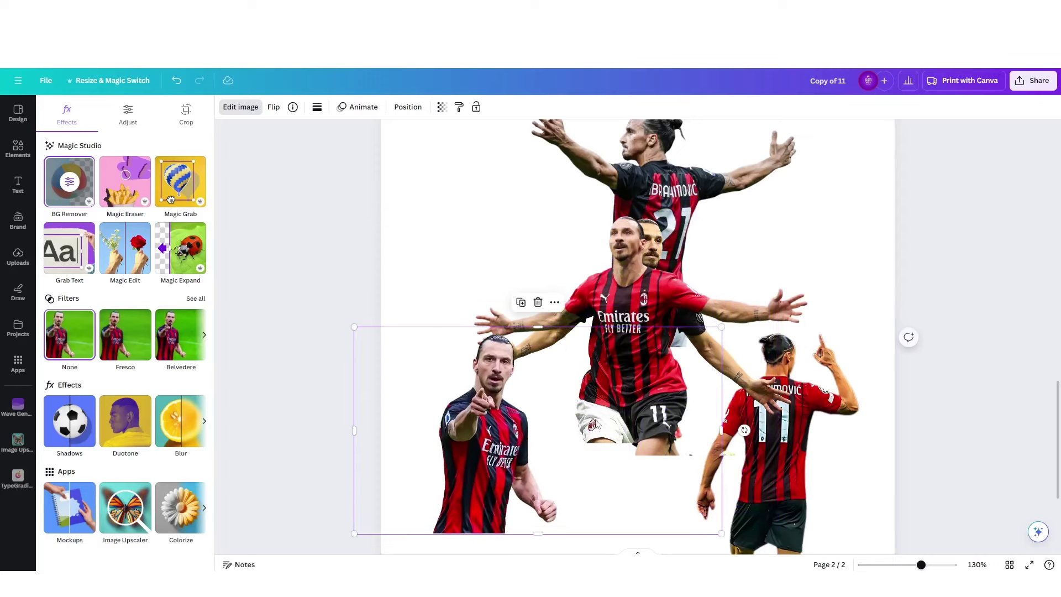
{"action": "left_click_drag", "start_coordinate": [650, 439], "coordinate": [562, 438]}
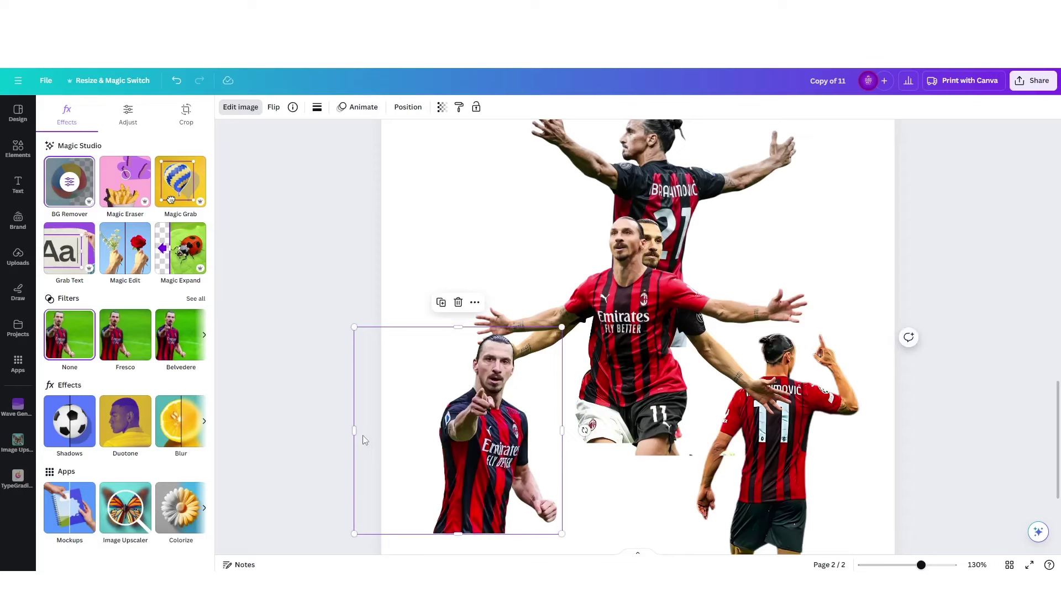
{"action": "left_click_drag", "start_coordinate": [354, 430], "coordinate": [422, 375]}
Crop the empty left and right sides of the red-shirted running player's cutout with outstretched arms.
{"action": "left_click", "coordinate": [818, 301]}
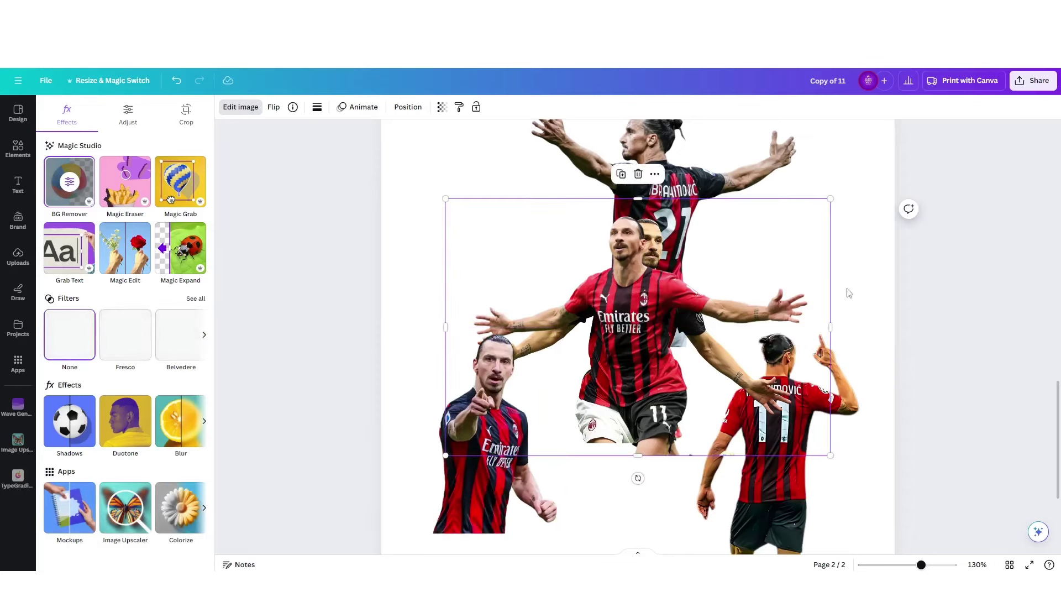
{"action": "left_click_drag", "start_coordinate": [832, 332], "coordinate": [812, 333]}
{"action": "left_click_drag", "start_coordinate": [446, 327], "coordinate": [474, 275]}
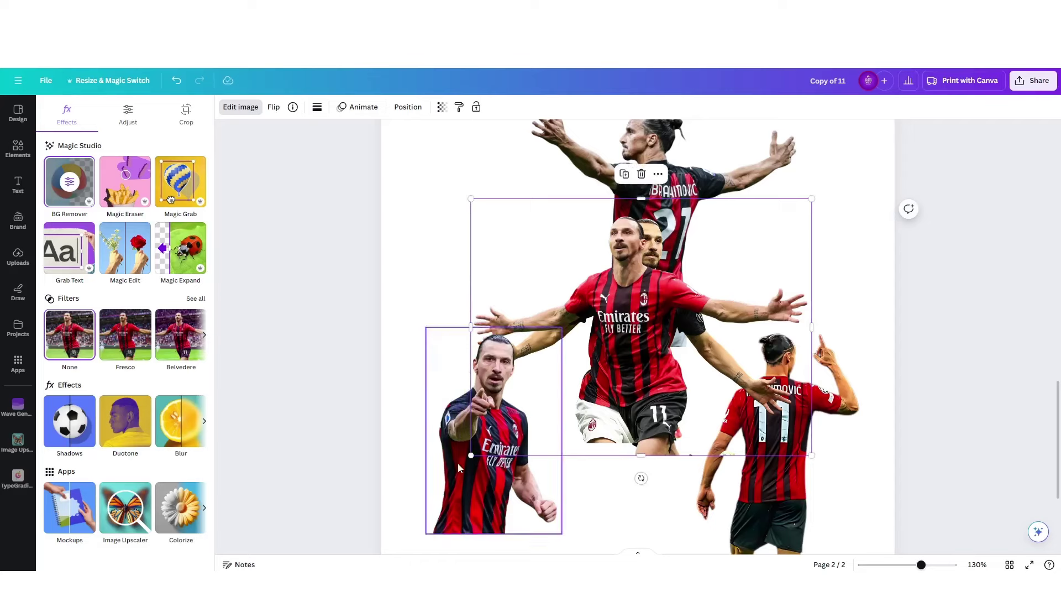
Move the pointing player's cutout aside to the page's right edge and raise the red-shirted player's cutout below number 21.
{"action": "left_click_drag", "start_coordinate": [466, 458], "coordinate": [845, 284]}
{"action": "left_click_drag", "start_coordinate": [623, 332], "coordinate": [641, 262]}
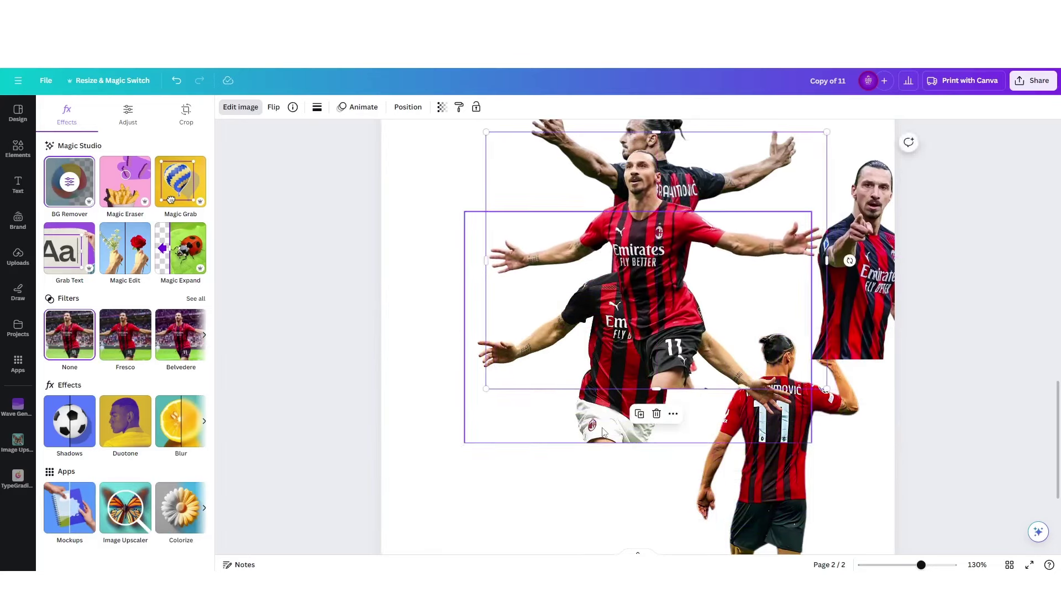
Bring the black-shirted front-facing player's cutout to the front and move it up over the red-shirted player.
{"action": "left_click", "coordinate": [550, 367]}
{"action": "left_click", "coordinate": [408, 106]}
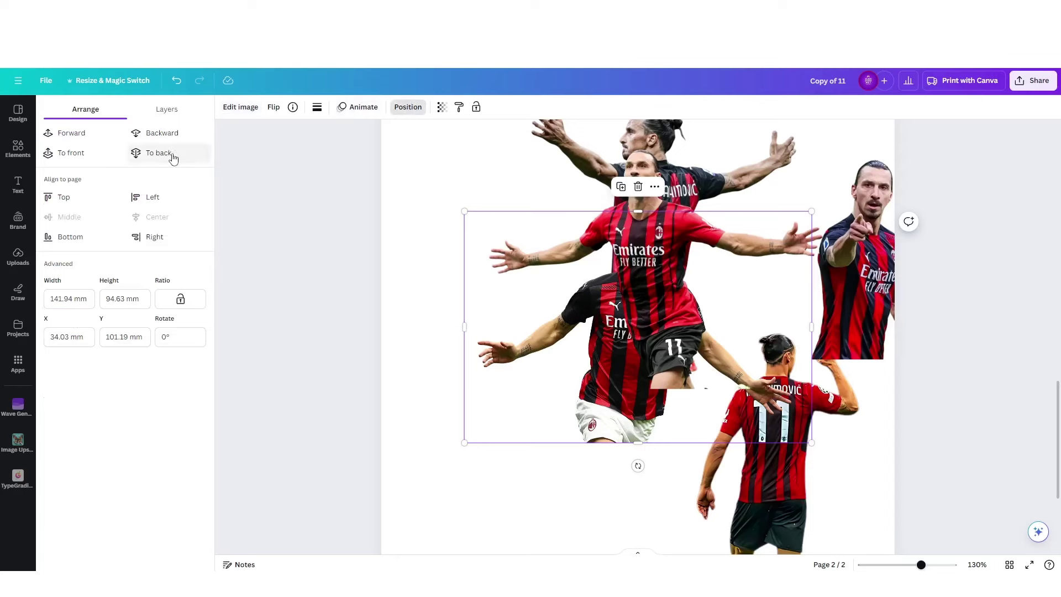
{"action": "left_click", "coordinate": [72, 153]}
{"action": "left_click_drag", "start_coordinate": [637, 313], "coordinate": [662, 268]}
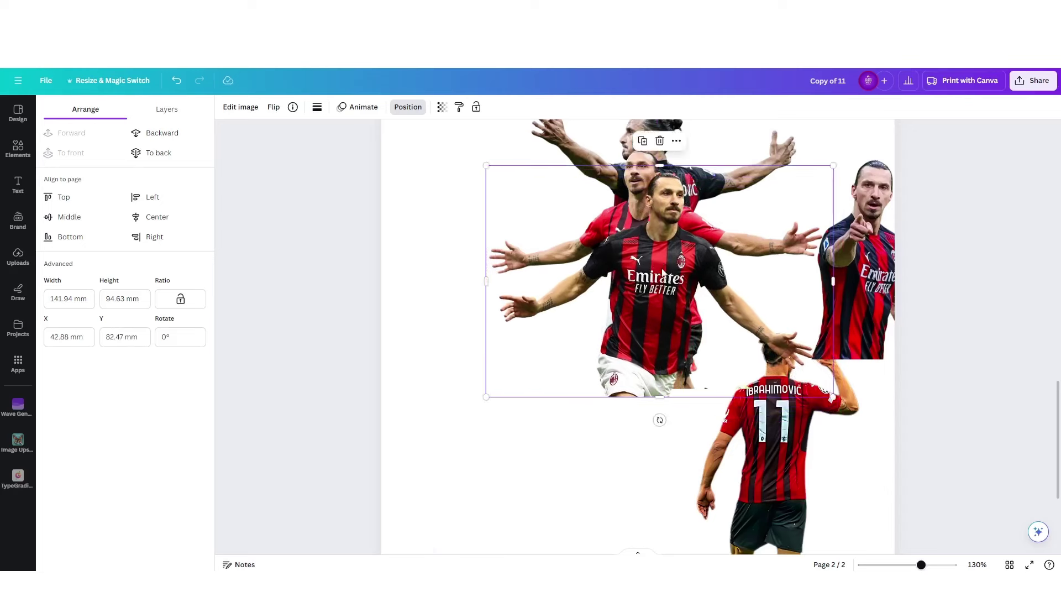
Rotate the red-shirted player's cutout by 6.9° and lower it slightly behind the black-shirted player.
{"action": "left_click", "coordinate": [654, 160]}
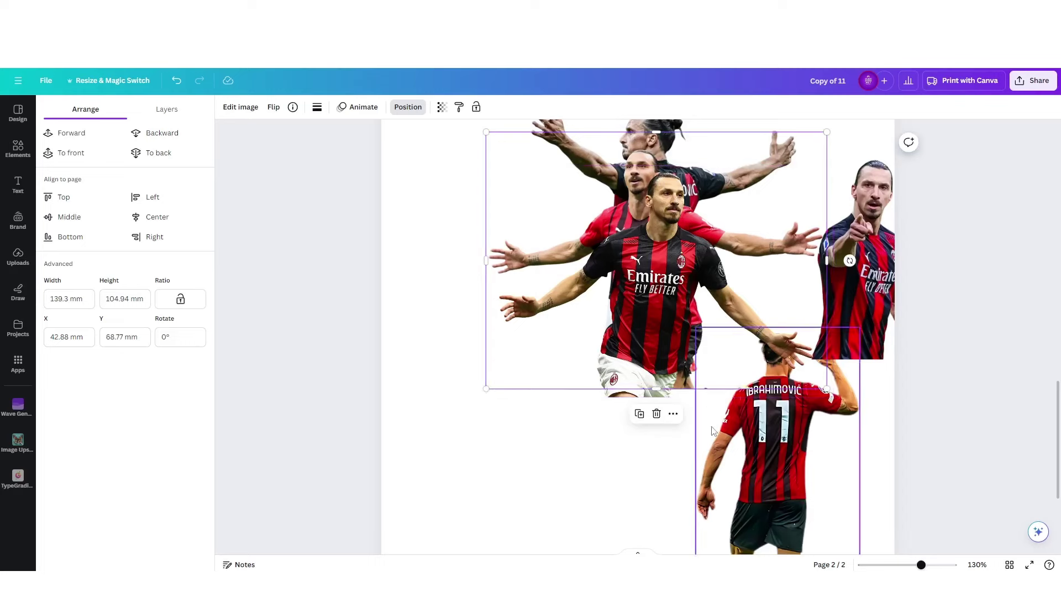
{"action": "left_click_drag", "start_coordinate": [849, 260], "coordinate": [876, 301]}
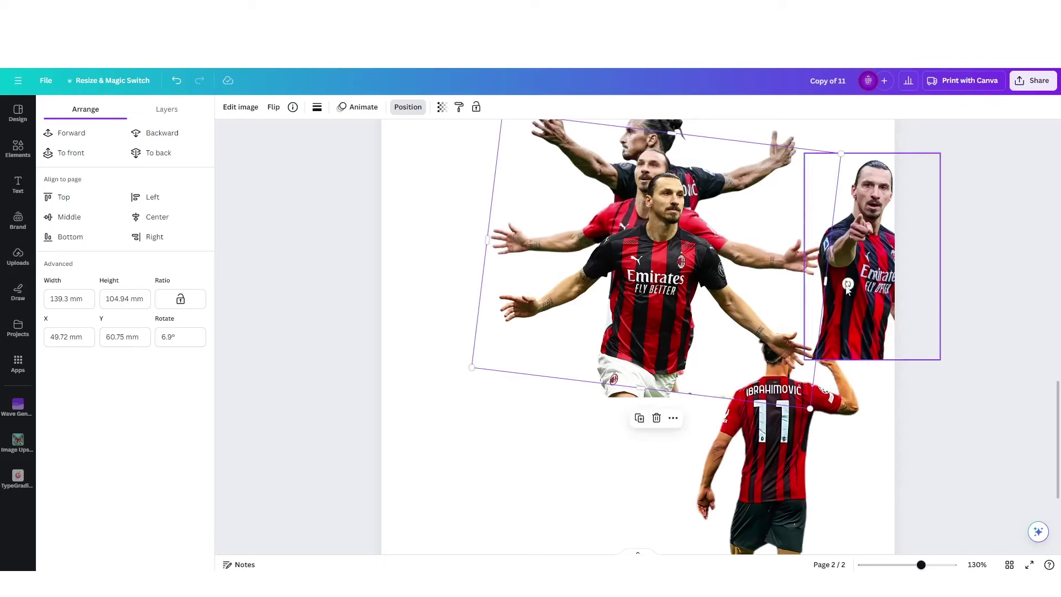
{"action": "mouse_move", "coordinate": [661, 297]}
{"action": "left_mouse_down"}
{"action": "mouse_move", "coordinate": [674, 320]}
{"action": "mouse_move", "coordinate": [662, 303]}
{"action": "left_mouse_up"}
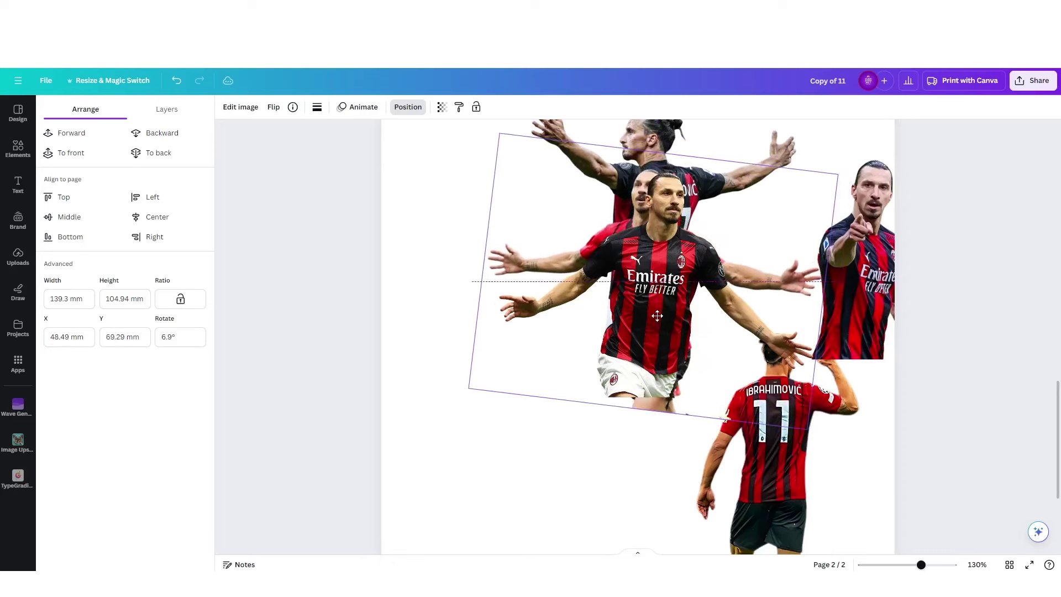
Move the black-shirted front-facing player's cutout down the page to make room beneath the red-shirted player.
{"action": "left_click", "coordinate": [466, 434]}
{"action": "left_click", "coordinate": [571, 323]}
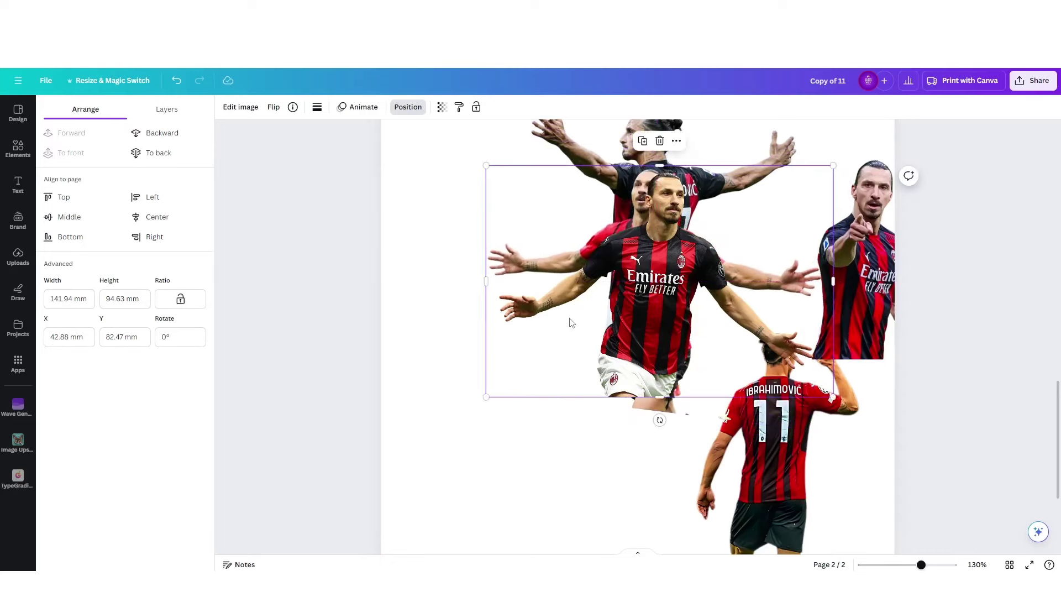
{"action": "left_click_drag", "start_coordinate": [665, 293], "coordinate": [658, 331]}
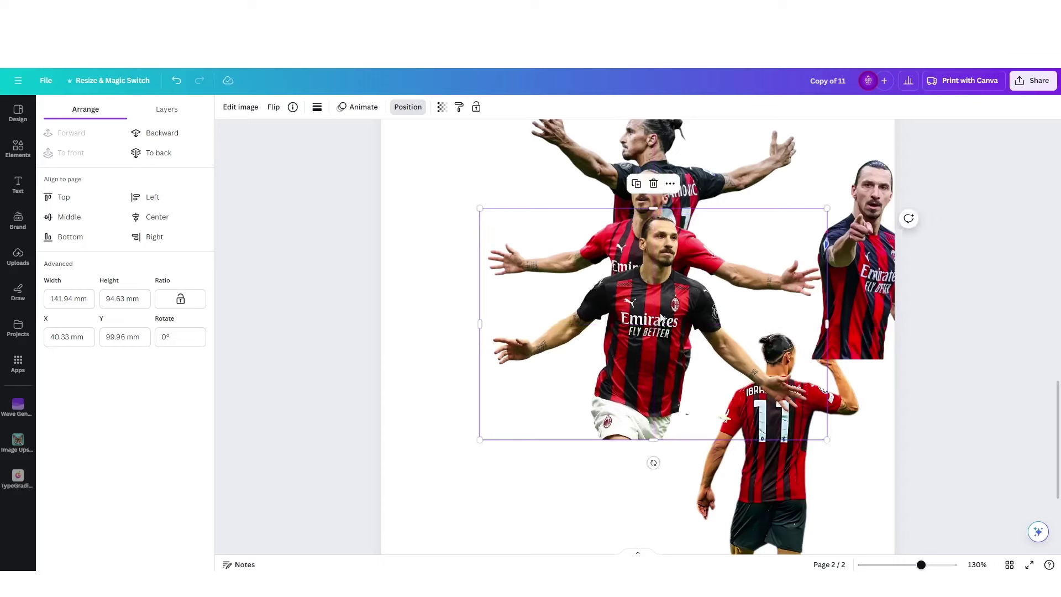
{"action": "left_click_drag", "start_coordinate": [661, 317], "coordinate": [650, 409]}
Place the pointing player's cutout in the centre of the stack, between the red- and black-shirted players, and flip it horizontally.
{"action": "left_click_drag", "start_coordinate": [843, 289], "coordinate": [644, 331]}
{"action": "left_click", "coordinate": [273, 107]}
{"action": "left_click", "coordinate": [279, 132]}
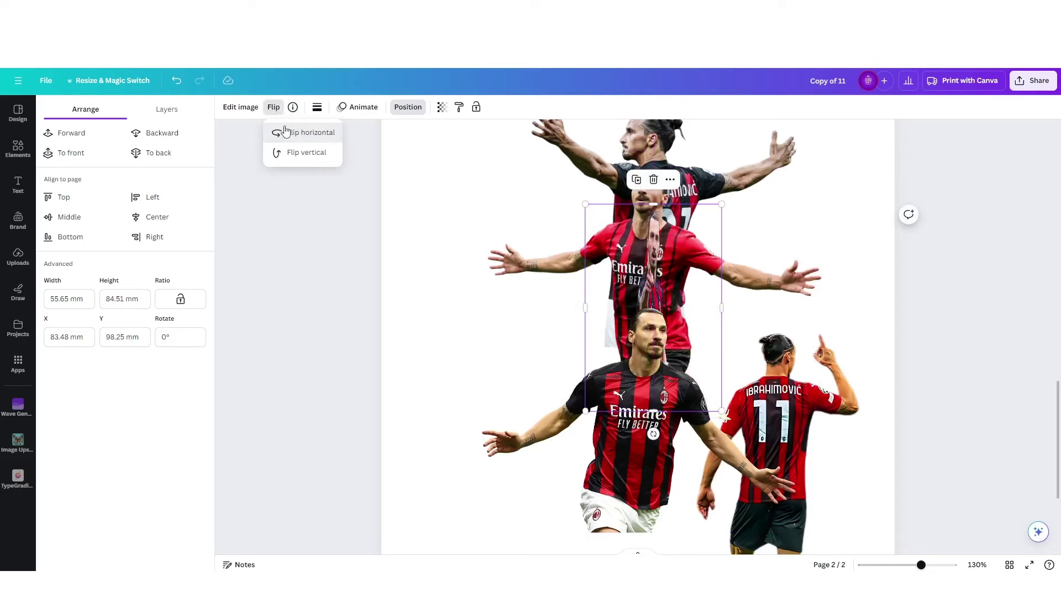
{"action": "left_click_drag", "start_coordinate": [686, 290], "coordinate": [667, 293]}
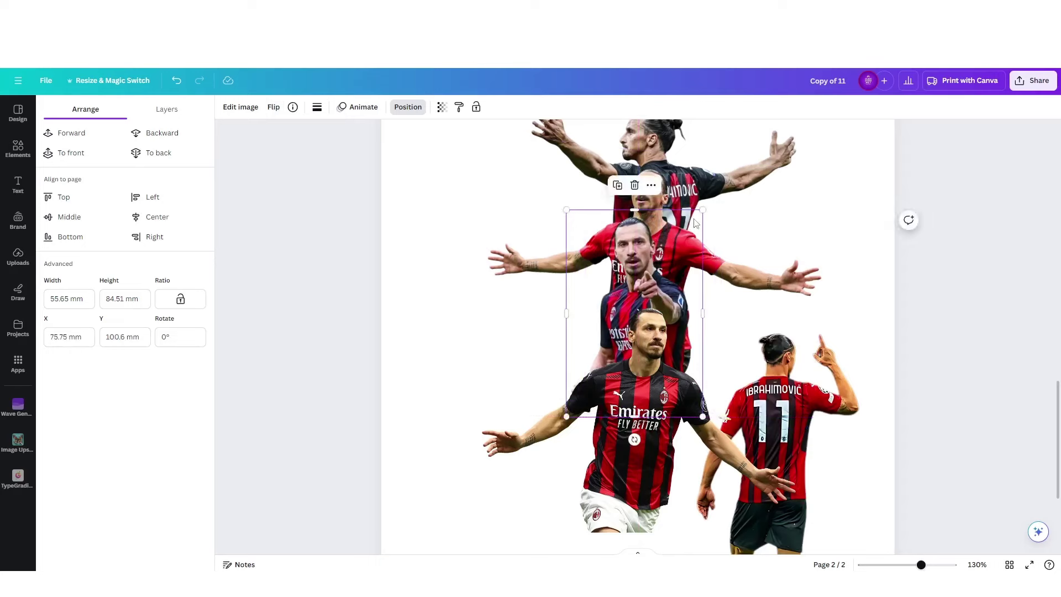
Enlarge the pointing player's cutout to about 65 mm wide and move the black-shirted player up to overlap its lower part.
{"action": "mouse_move", "coordinate": [701, 210]}
{"action": "left_mouse_down"}
{"action": "mouse_move", "coordinate": [719, 205]}
{"action": "mouse_move", "coordinate": [712, 211]}
{"action": "left_mouse_up"}
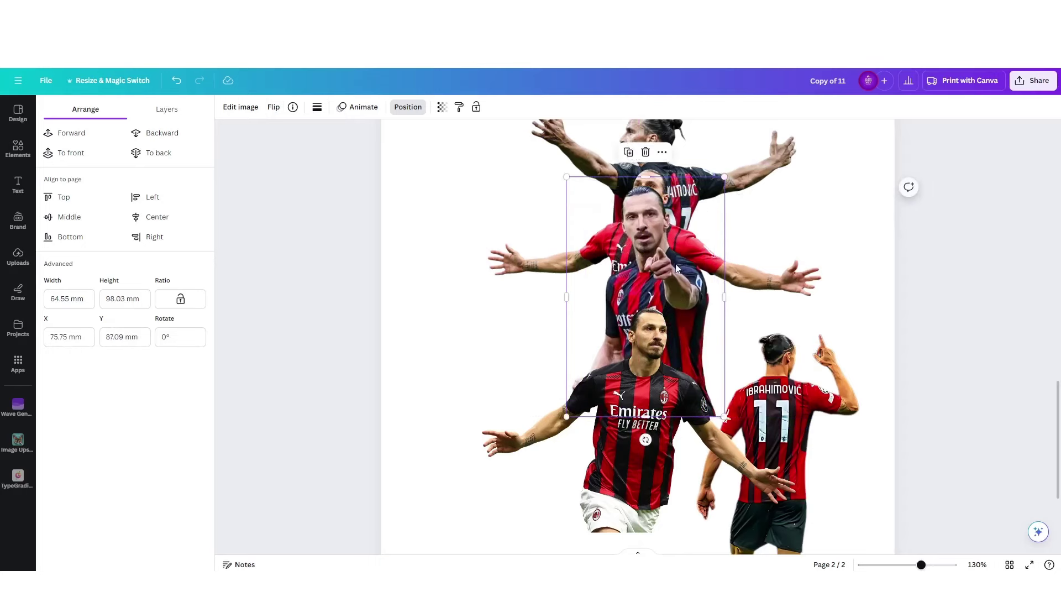
{"action": "left_click_drag", "start_coordinate": [658, 299], "coordinate": [661, 296]}
{"action": "left_click_drag", "start_coordinate": [631, 447], "coordinate": [635, 411]}
{"action": "left_click", "coordinate": [636, 458]}
{"action": "left_click_drag", "start_coordinate": [636, 458], "coordinate": [644, 437]}
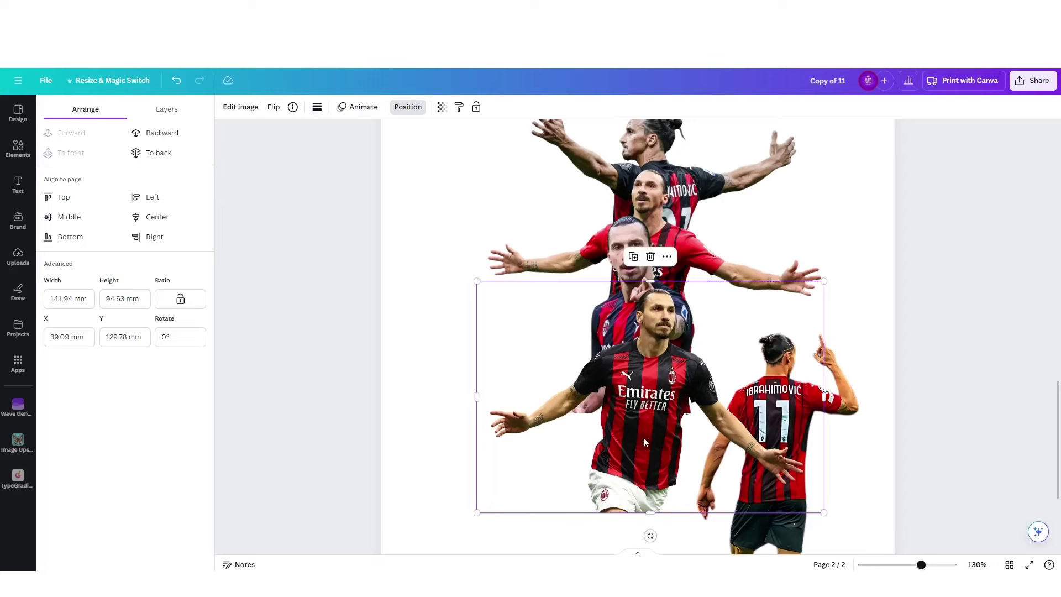
{"action": "left_click_drag", "start_coordinate": [657, 335], "coordinate": [658, 324]}
Shift the number 11 player's cutout slightly aside, and scale down the four stacked player cutouts together near the page's centre.
{"action": "scroll", "coordinate": [658, 324], "scroll_direction": "down", "scroll_amount": 3, "text": "ctrl"}
{"action": "scroll", "coordinate": [719, 376], "scroll_direction": "down", "scroll_amount": 1}
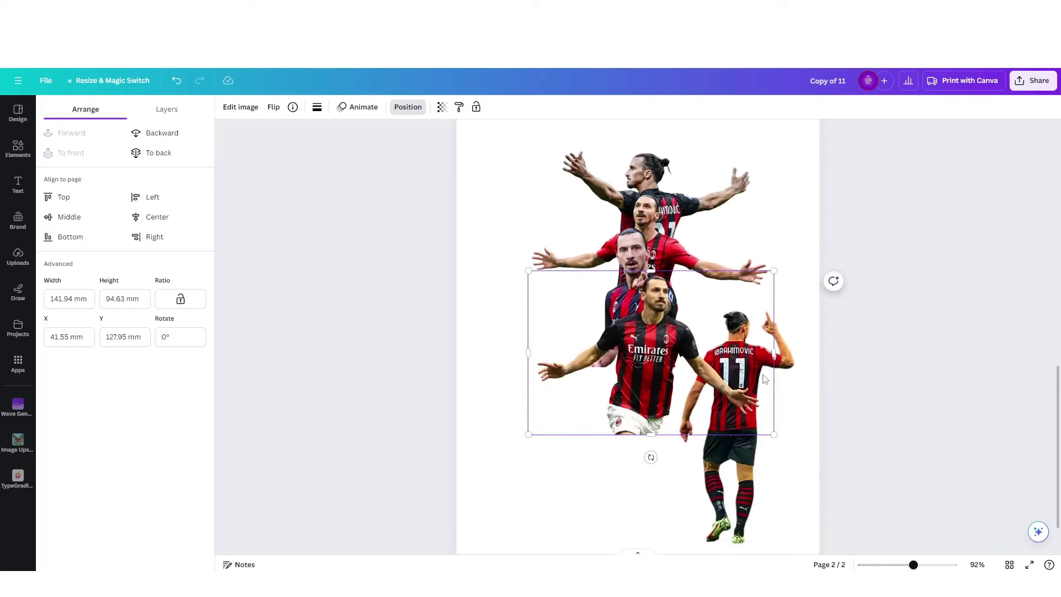
{"action": "mouse_move", "coordinate": [755, 409]}
{"action": "left_mouse_down"}
{"action": "mouse_move", "coordinate": [665, 401]}
{"action": "mouse_move", "coordinate": [768, 401]}
{"action": "left_mouse_up"}
{"action": "scroll", "coordinate": [758, 418], "scroll_direction": "down", "scroll_amount": 3, "text": "ctrl"}
{"action": "left_click_drag", "start_coordinate": [542, 182], "coordinate": [636, 416]}
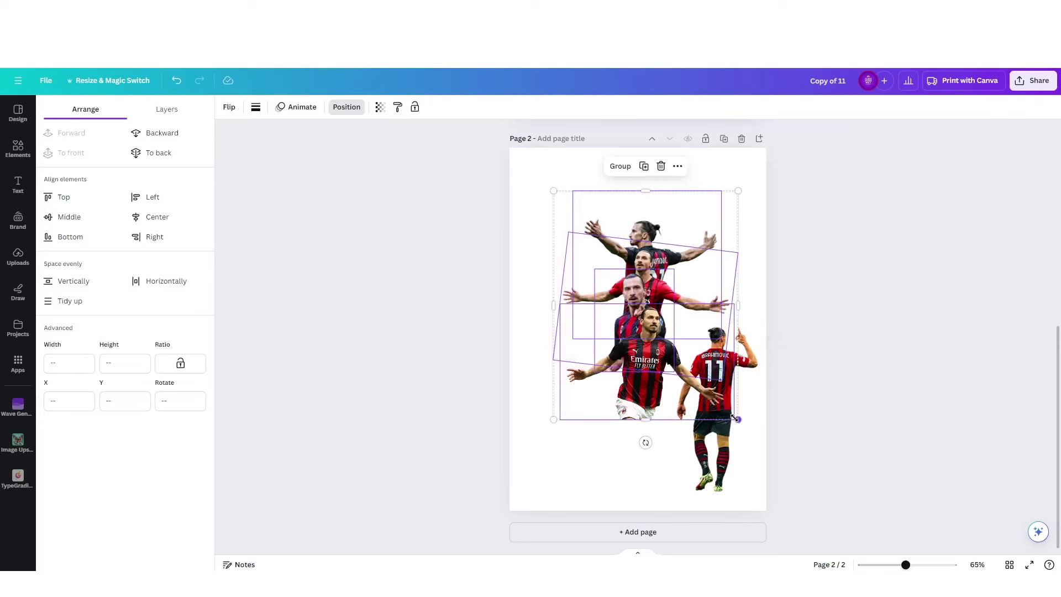
{"action": "left_click_drag", "start_coordinate": [735, 419], "coordinate": [711, 374]}
{"action": "left_click_drag", "start_coordinate": [636, 318], "coordinate": [637, 312]}
Move the number 11 player's cutout to the lower centre beneath the stack and bring it to the front.
{"action": "left_click", "coordinate": [731, 424]}
{"action": "left_click_drag", "start_coordinate": [731, 424], "coordinate": [641, 403]}
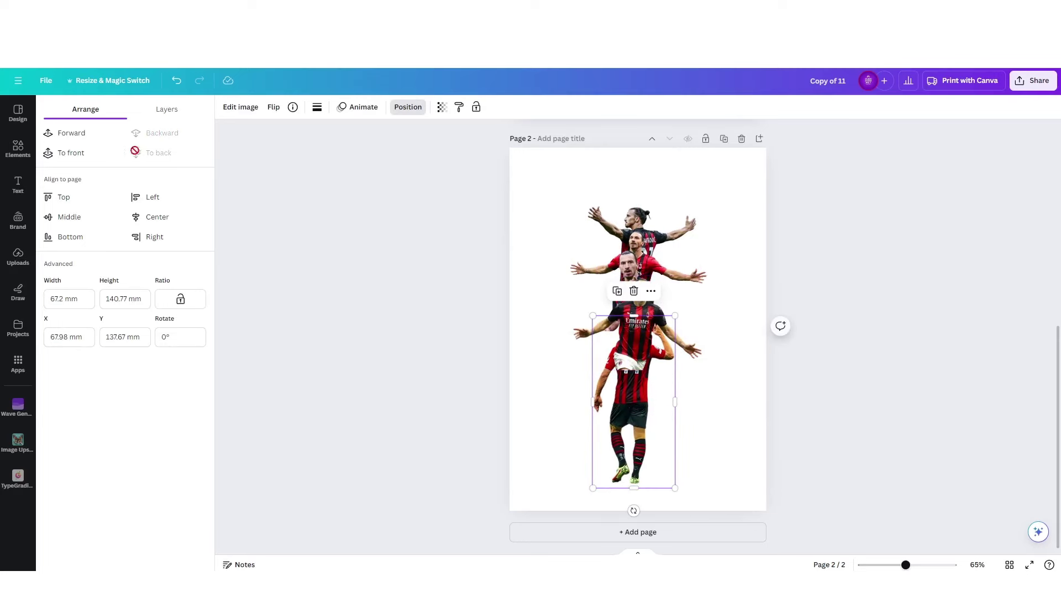
{"action": "left_click", "coordinate": [72, 153]}
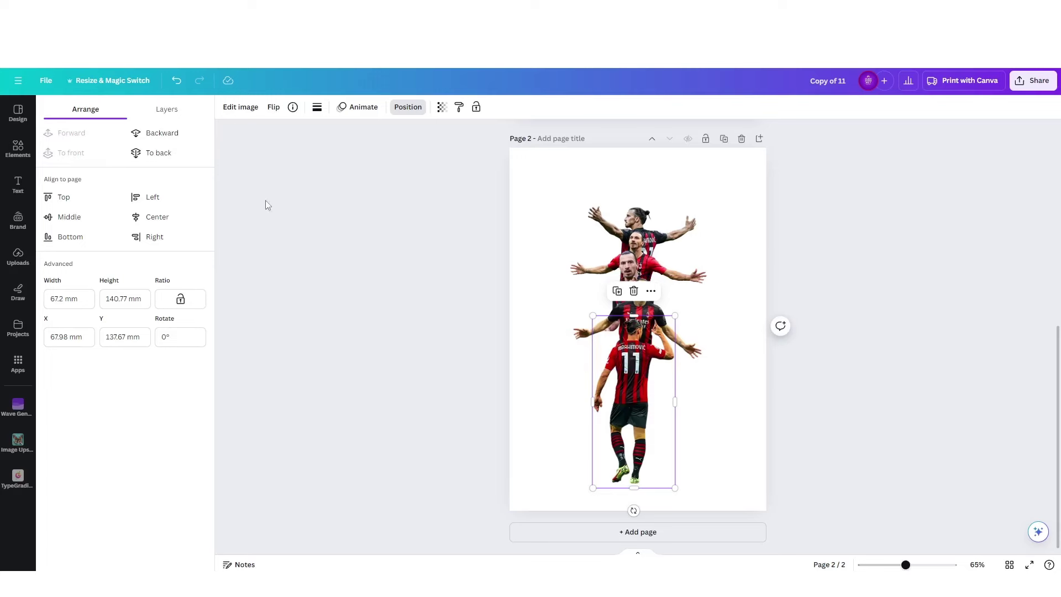
Nudge the number 11 player's cutout to about X 71.07 mm, Y 138.08 mm and check its alignment with the stack.
{"action": "scroll", "coordinate": [657, 359], "scroll_direction": "up", "scroll_amount": 5}
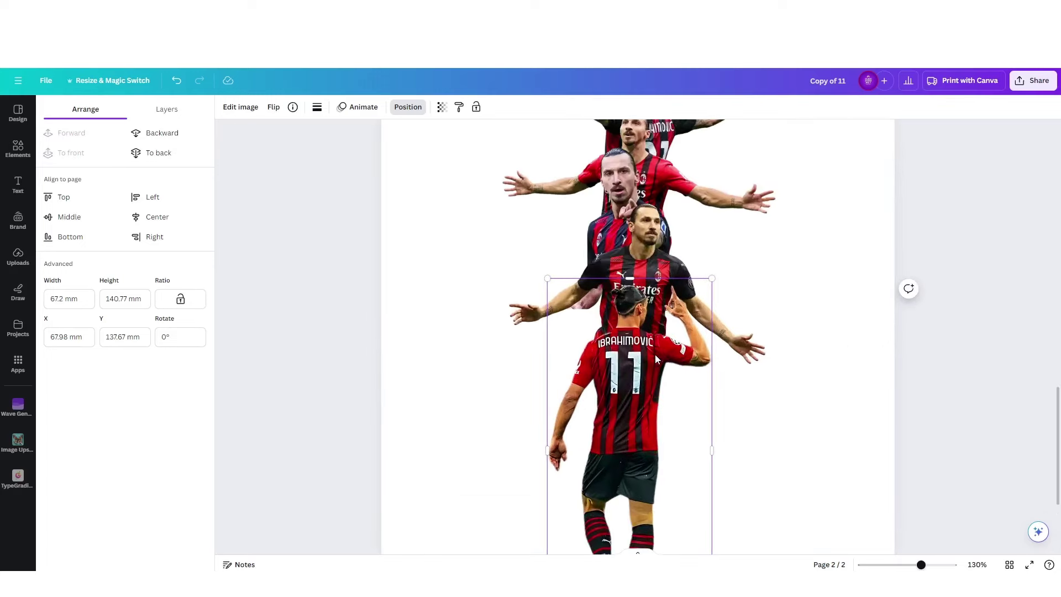
{"action": "mouse_move", "coordinate": [625, 397]}
{"action": "left_mouse_down"}
{"action": "mouse_move", "coordinate": [646, 398]}
{"action": "mouse_move", "coordinate": [632, 398]}
{"action": "left_mouse_up"}
{"action": "scroll", "coordinate": [631, 398], "scroll_direction": "down", "scroll_amount": 1}
{"action": "scroll", "coordinate": [641, 309], "scroll_direction": "down", "scroll_amount": 2}
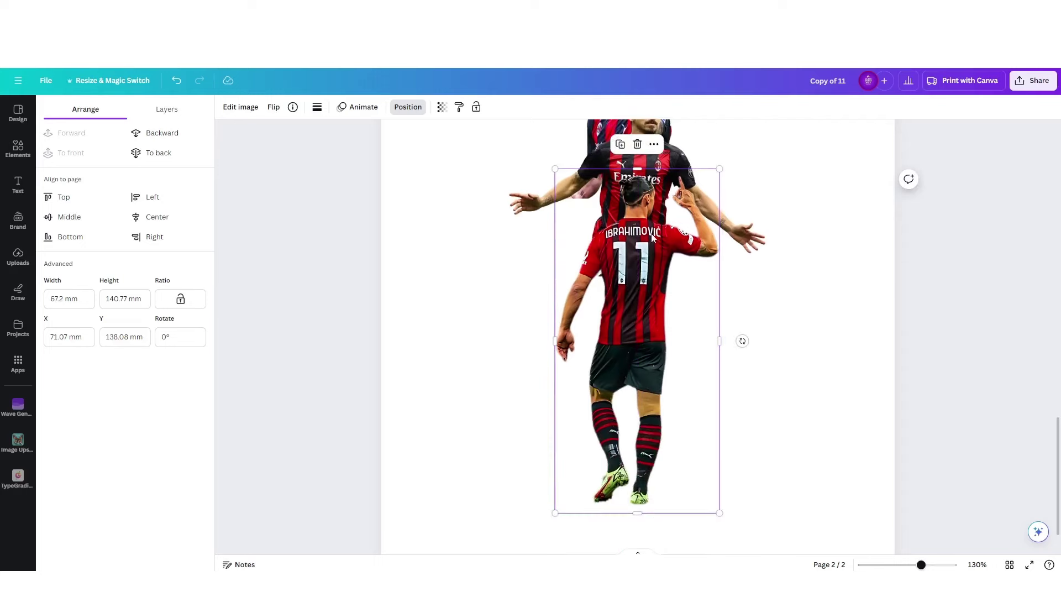
{"action": "scroll", "coordinate": [652, 234], "scroll_direction": "up", "scroll_amount": 4}
{"action": "scroll", "coordinate": [649, 281], "scroll_direction": "down", "scroll_amount": 4}
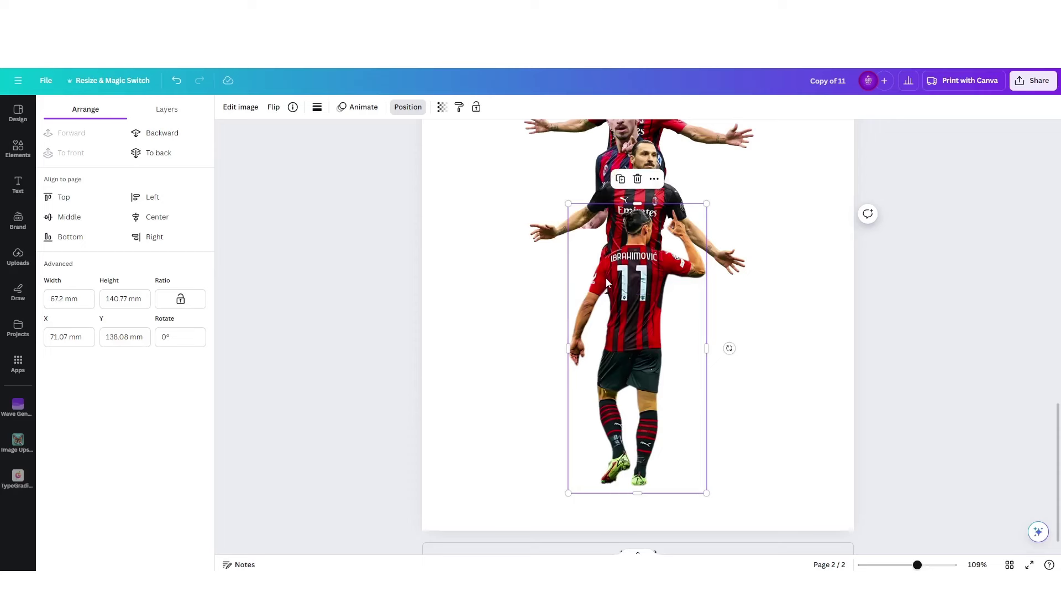
{"action": "scroll", "coordinate": [606, 279], "scroll_direction": "down", "scroll_amount": 1}
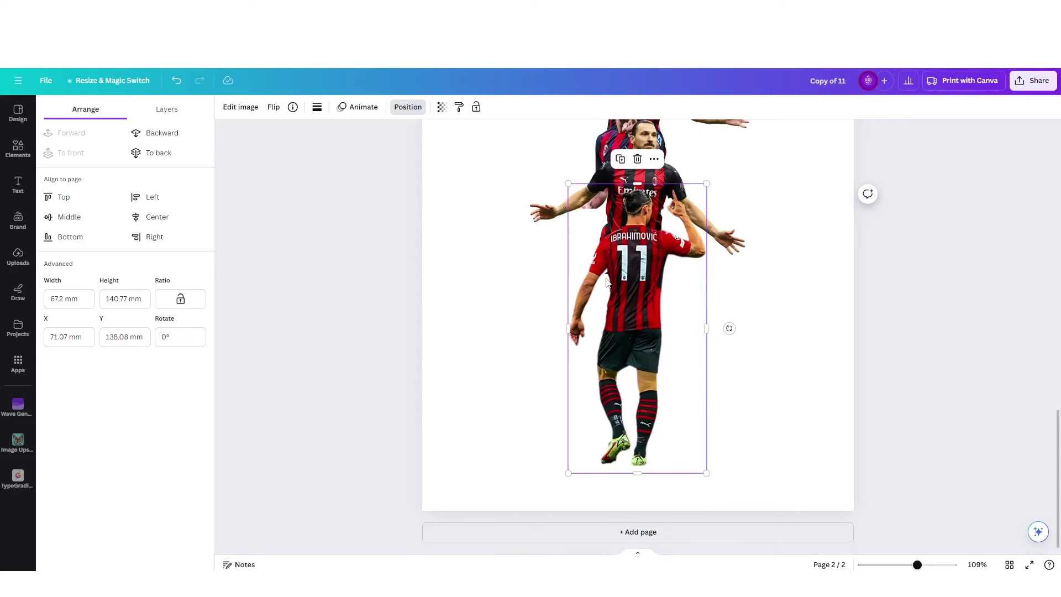
Search the apps for "image upscaler" and open Image Upscaler for the number 11 player's cutout.
{"action": "left_click", "coordinate": [18, 363]}
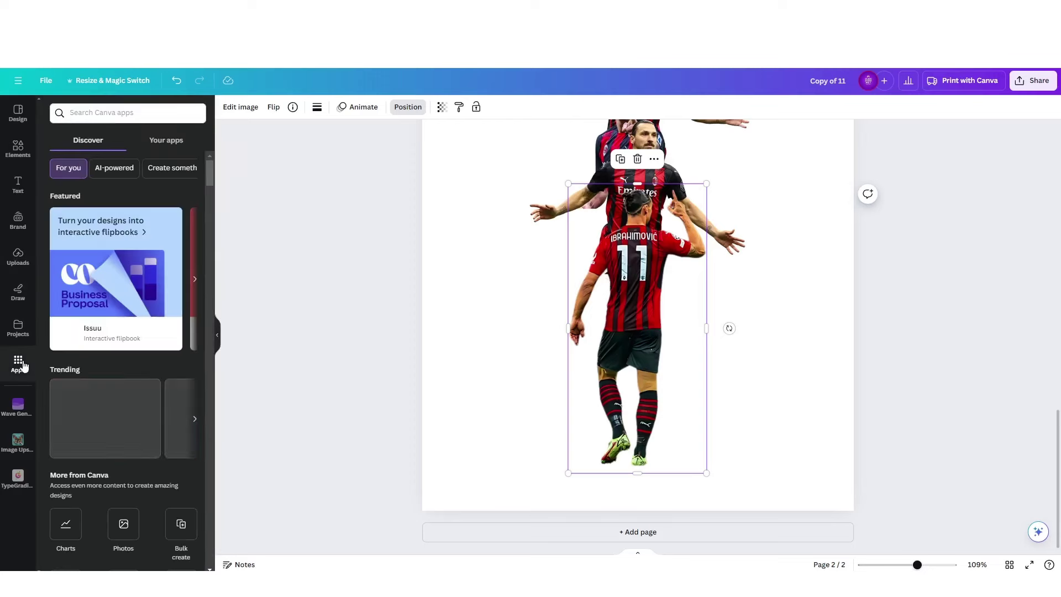
{"action": "left_click", "coordinate": [88, 112]}
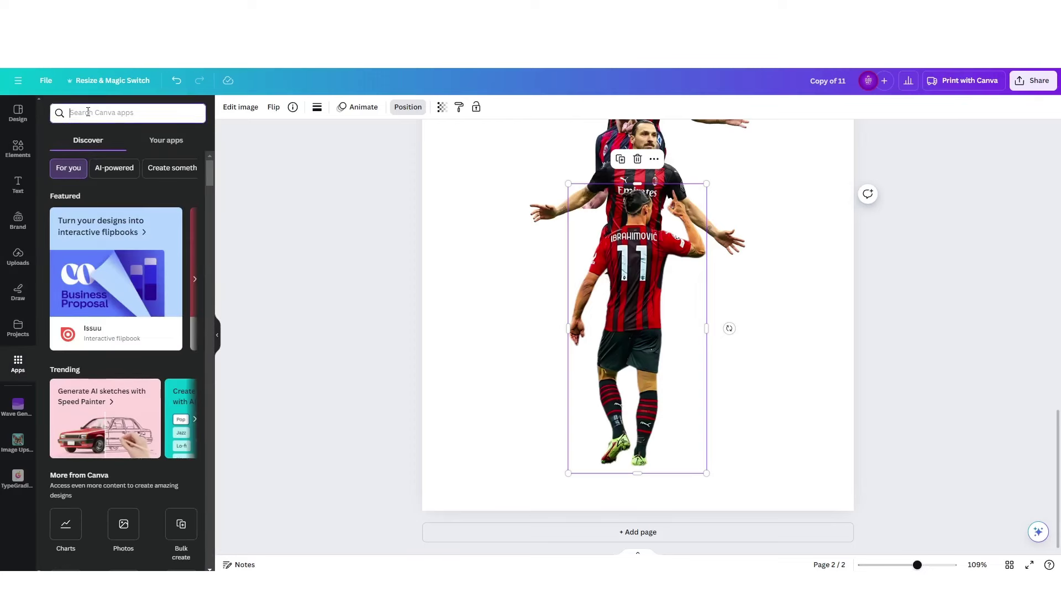
{"action": "type", "text": "image up"}
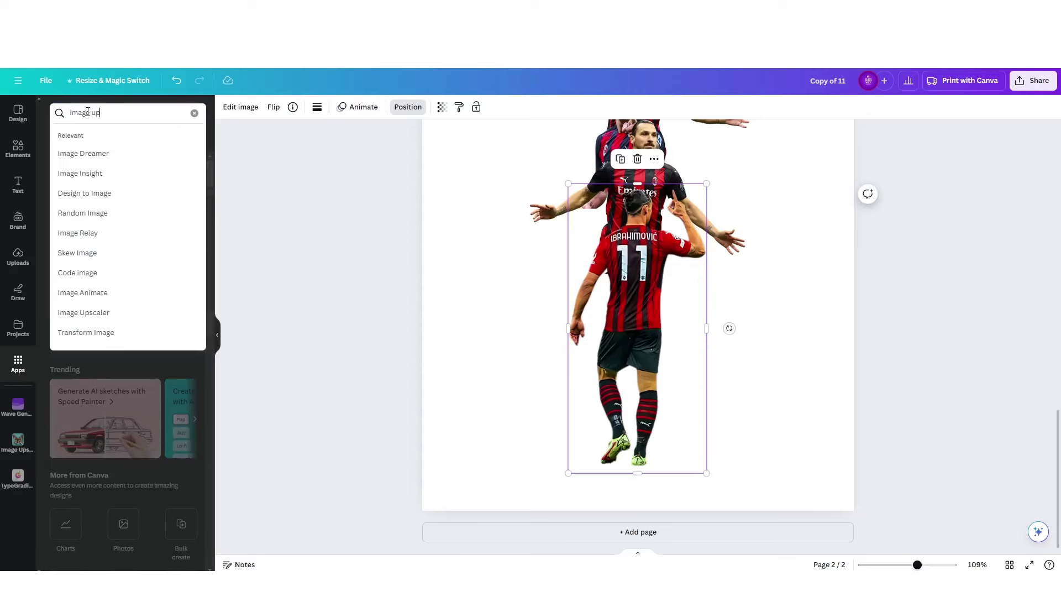
{"action": "type", "text": "scaler"}
{"action": "key", "text": "Return"}
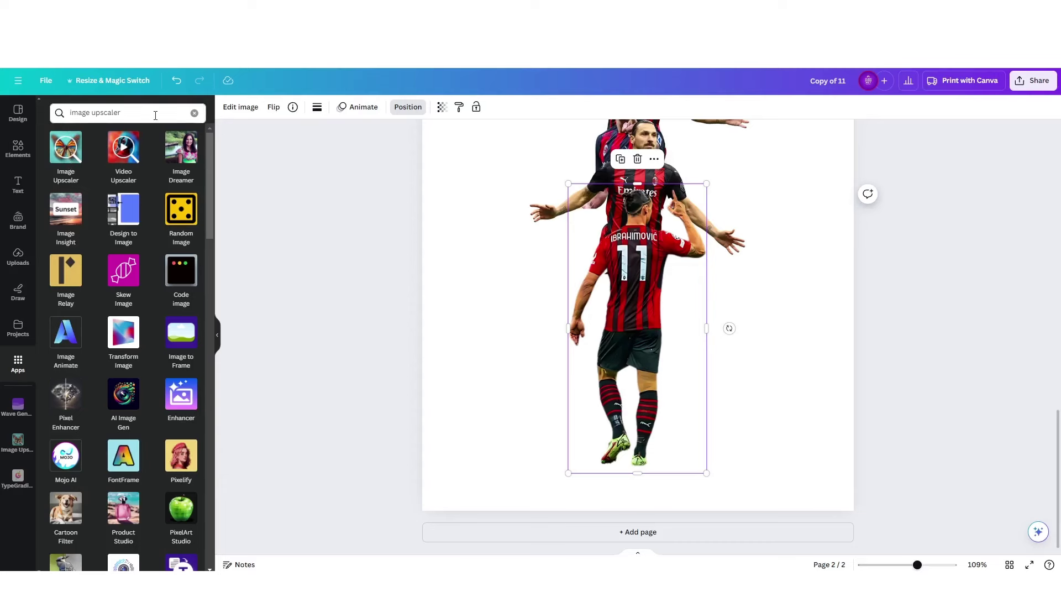
{"action": "left_click", "coordinate": [17, 441]}
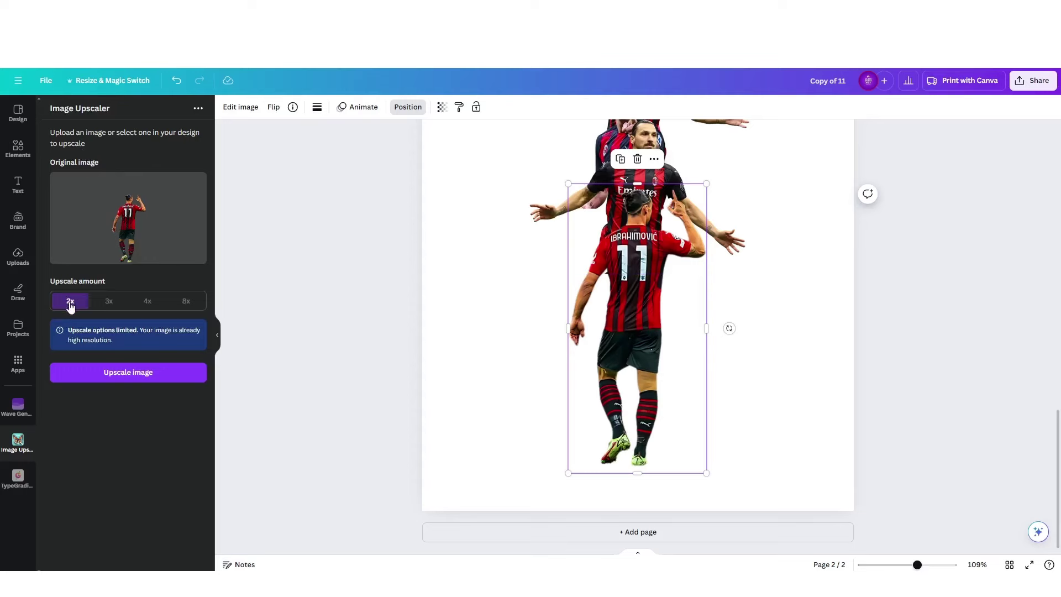
Upscale the number 11 player's cutout 2x, compare before and after, and replace the original with the enhanced image.
{"action": "left_click", "coordinate": [148, 377]}
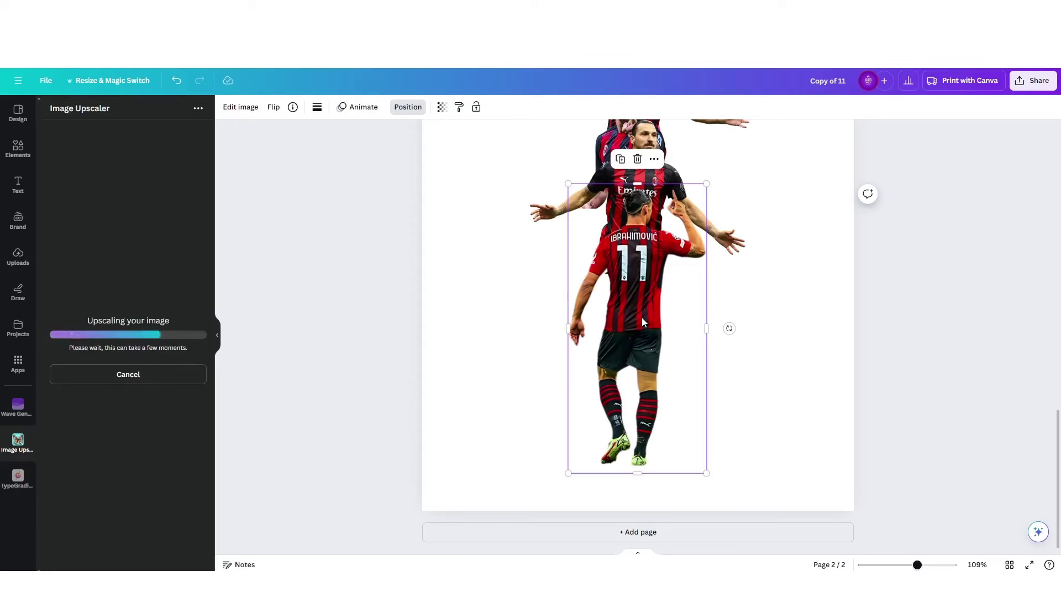
{"action": "scroll", "coordinate": [642, 318], "scroll_direction": "up", "scroll_amount": 3}
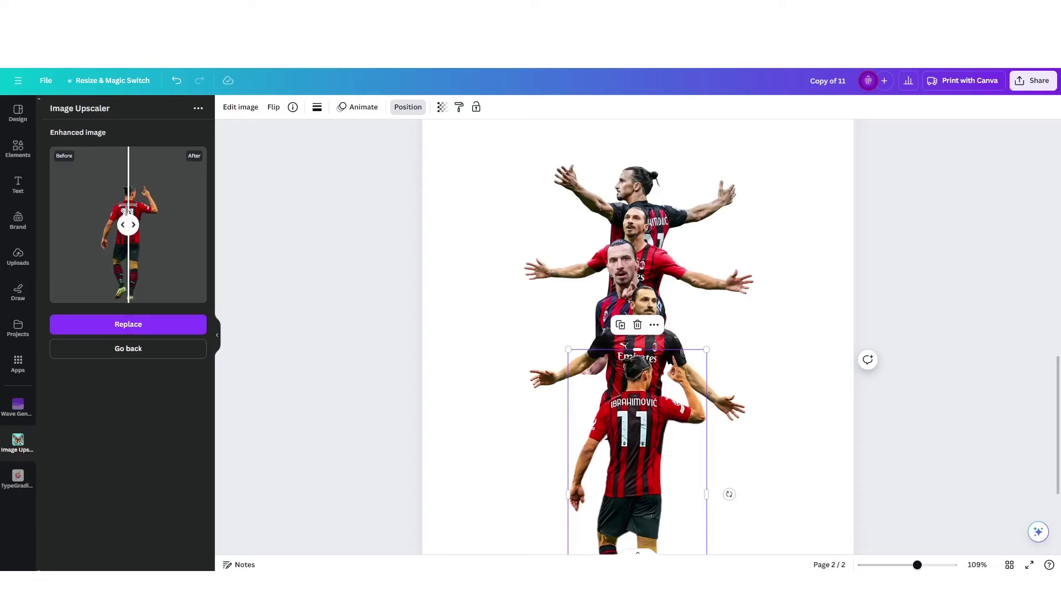
{"action": "left_click_drag", "start_coordinate": [128, 210], "coordinate": [140, 336]}
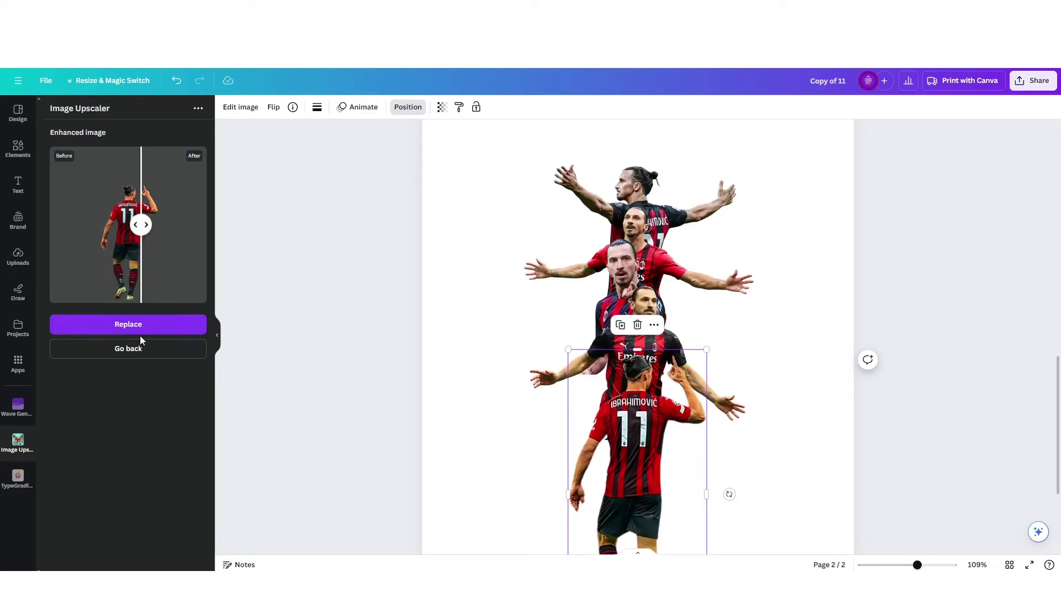
{"action": "left_click", "coordinate": [139, 330]}
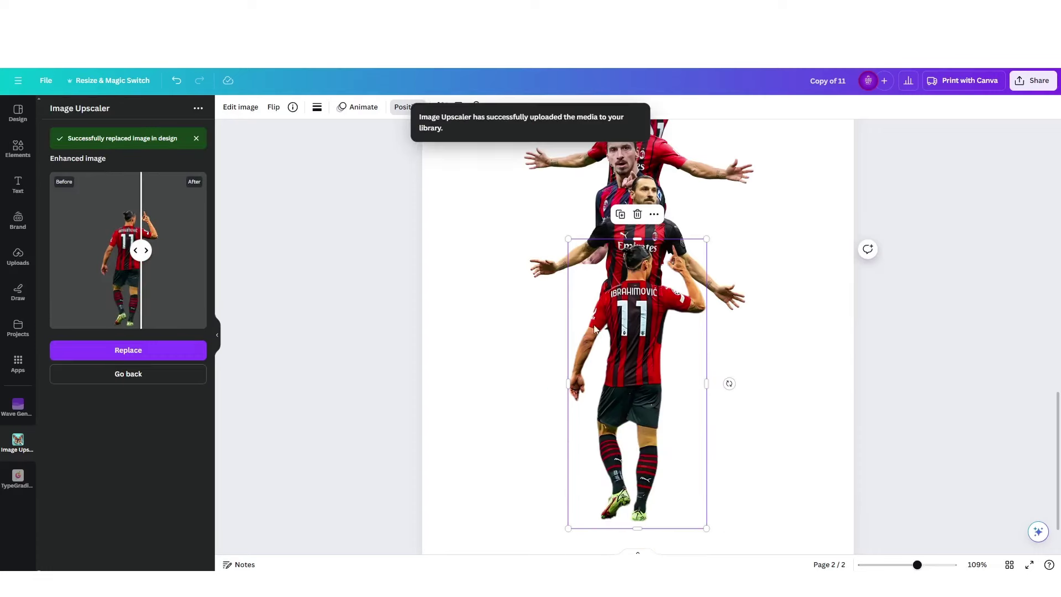
{"action": "scroll", "coordinate": [663, 295], "scroll_direction": "up", "scroll_amount": 3}
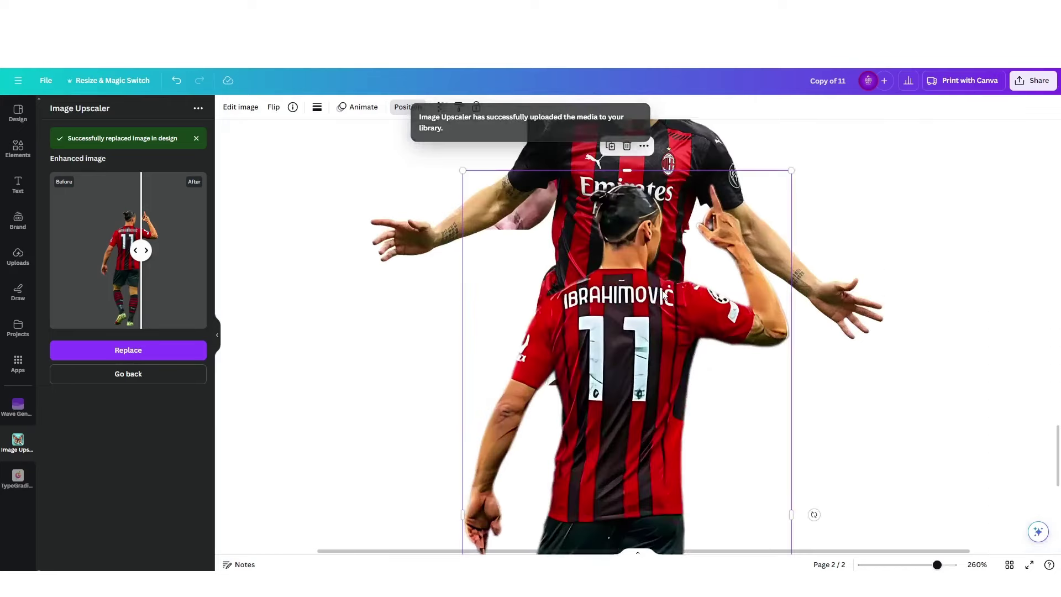
{"action": "scroll", "coordinate": [642, 282], "scroll_direction": "down", "scroll_amount": 3}
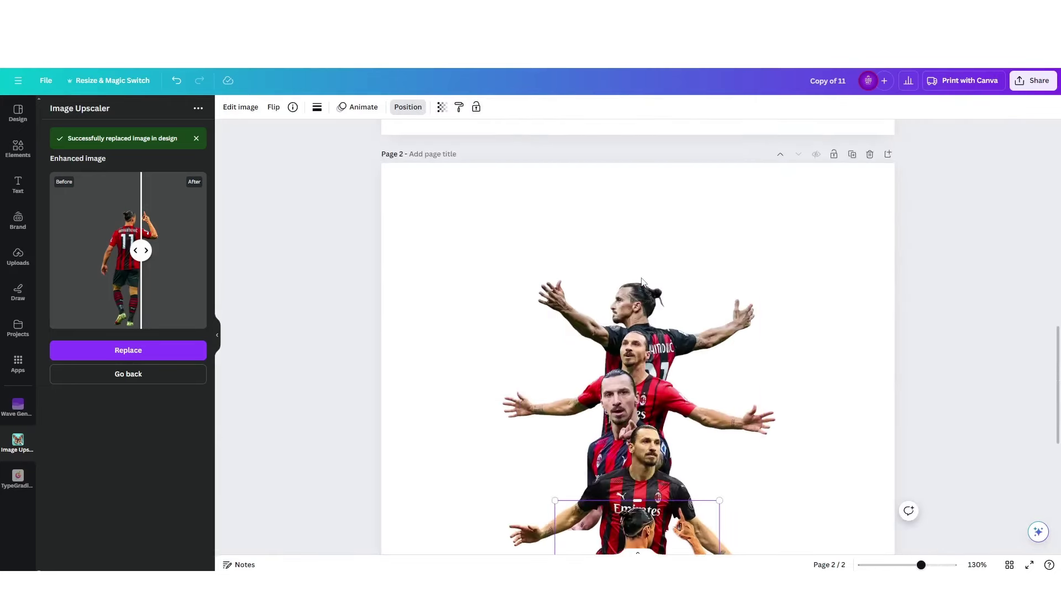
Compare with the finished poster on page 1, and set the saturation of page 2's topmost back-facing player cutout to -100.
{"action": "scroll", "coordinate": [642, 282], "scroll_direction": "down", "scroll_amount": 2}
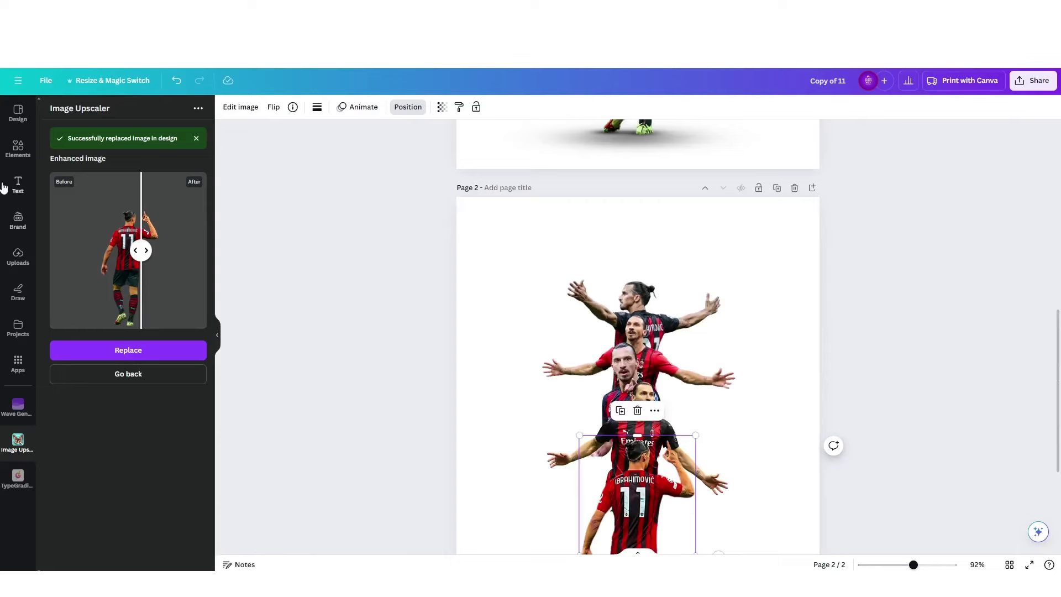
{"action": "left_click", "coordinate": [18, 148]}
{"action": "scroll", "coordinate": [686, 362], "scroll_direction": "up", "scroll_amount": 5}
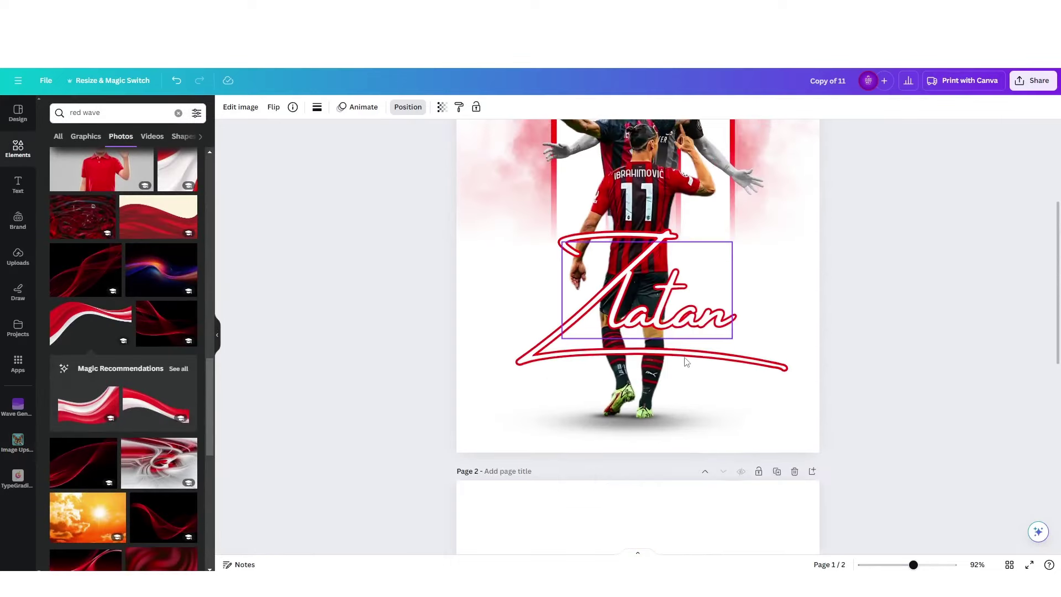
{"action": "scroll", "coordinate": [687, 362], "scroll_direction": "up", "scroll_amount": 2}
{"action": "scroll", "coordinate": [637, 348], "scroll_direction": "down", "scroll_amount": 6}
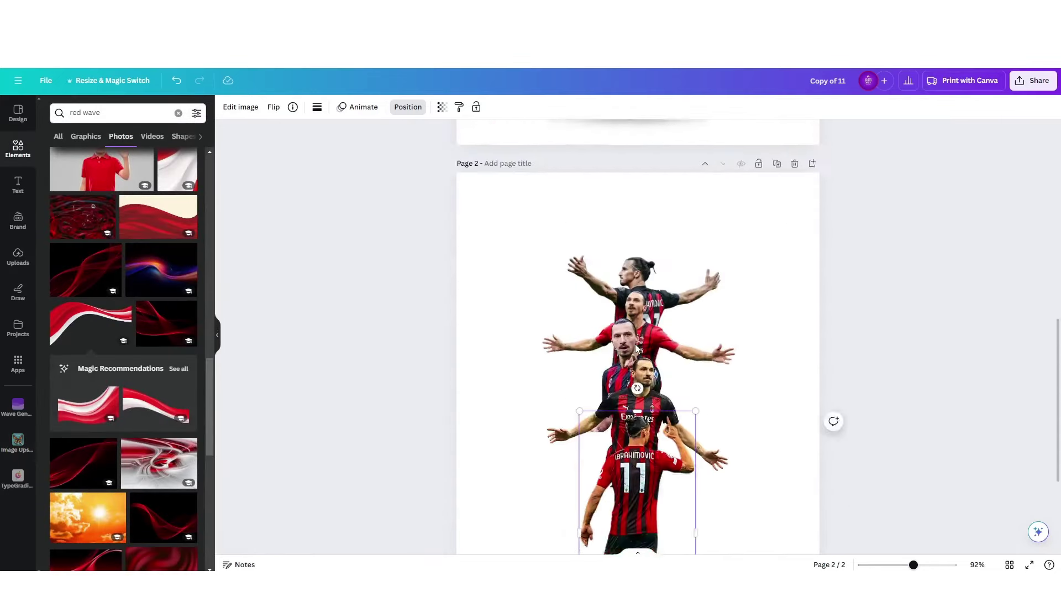
{"action": "left_click", "coordinate": [637, 348]}
{"action": "scroll", "coordinate": [638, 348], "scroll_direction": "down", "scroll_amount": 2}
{"action": "scroll", "coordinate": [662, 161], "scroll_direction": "up", "scroll_amount": 3}
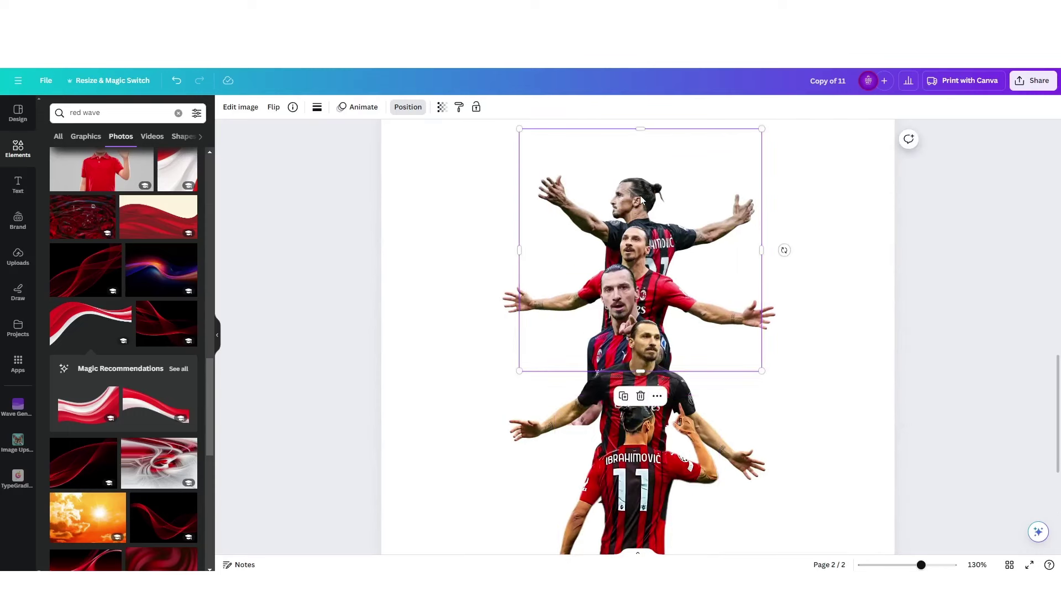
{"action": "left_click", "coordinate": [239, 107]}
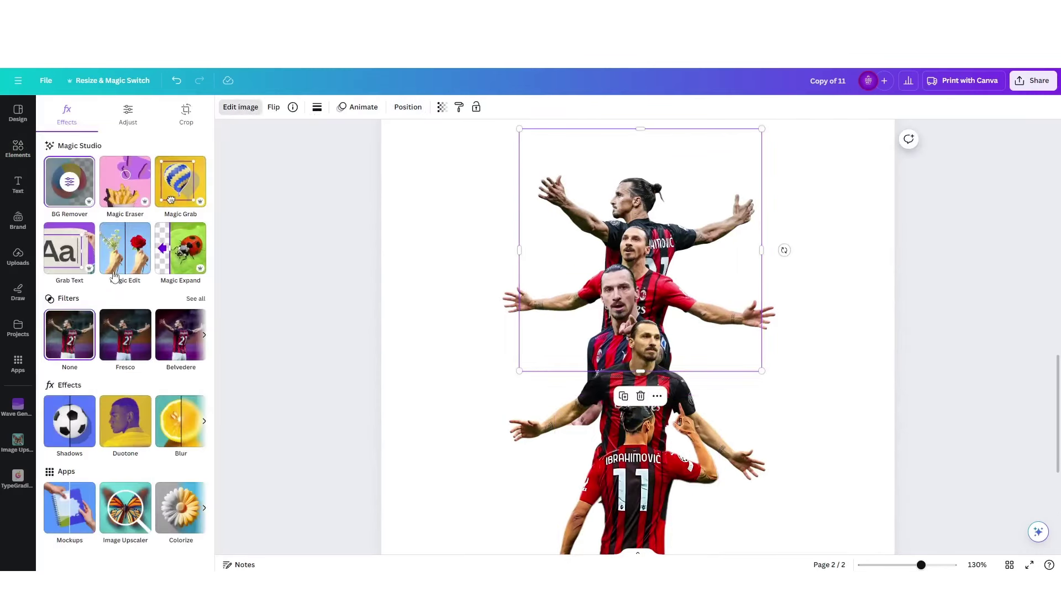
{"action": "left_click", "coordinate": [125, 115]}
{"action": "scroll", "coordinate": [121, 353], "scroll_direction": "down", "scroll_amount": 5}
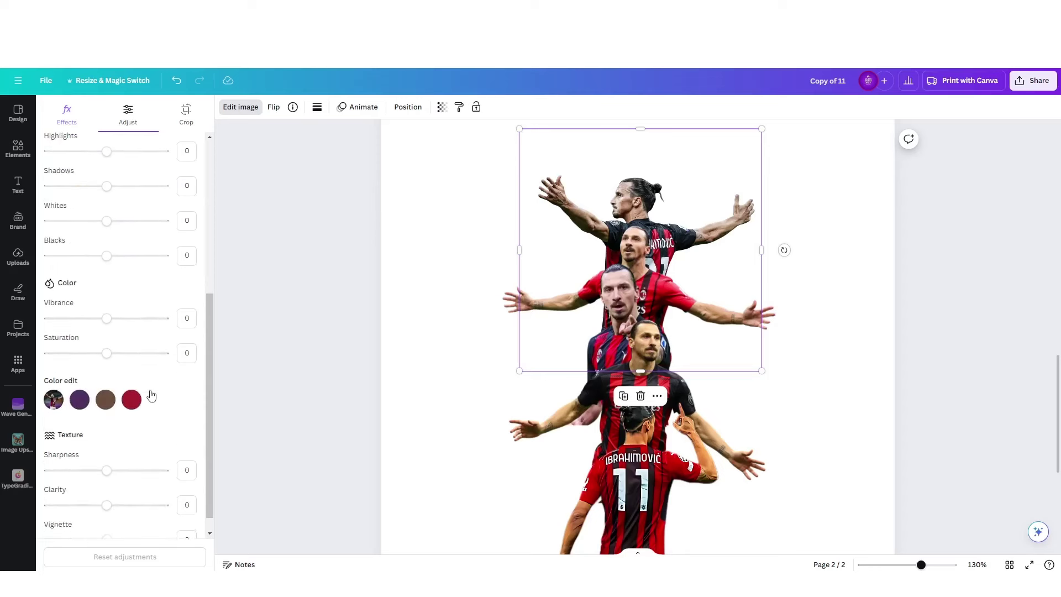
{"action": "left_click_drag", "start_coordinate": [106, 352], "coordinate": [32, 360]}
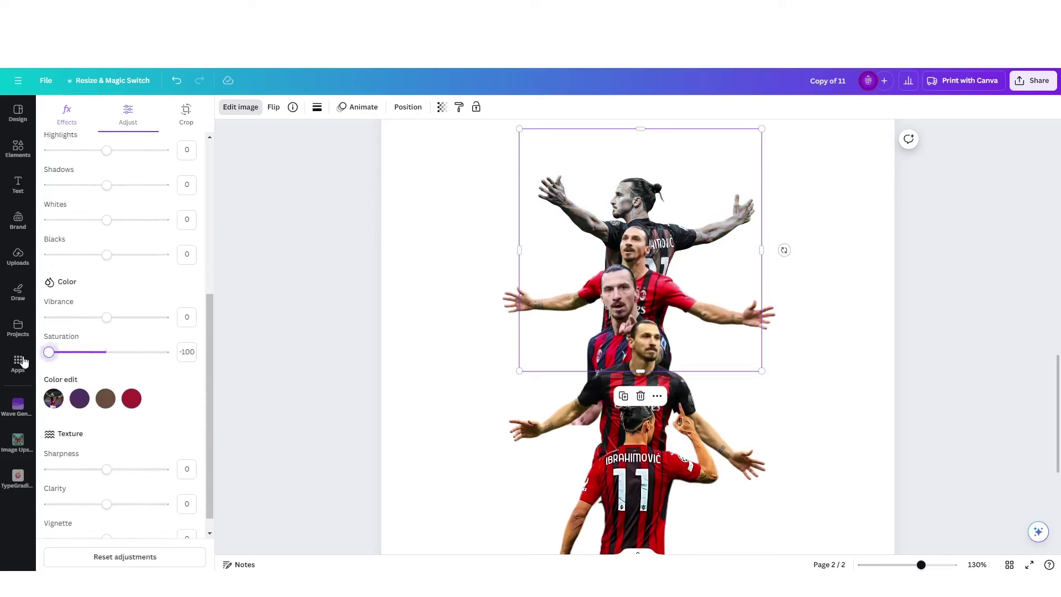
Set the topmost cutout's brightness to 25 and contrast to 31.
{"action": "scroll", "coordinate": [94, 231], "scroll_direction": "up", "scroll_amount": 4}
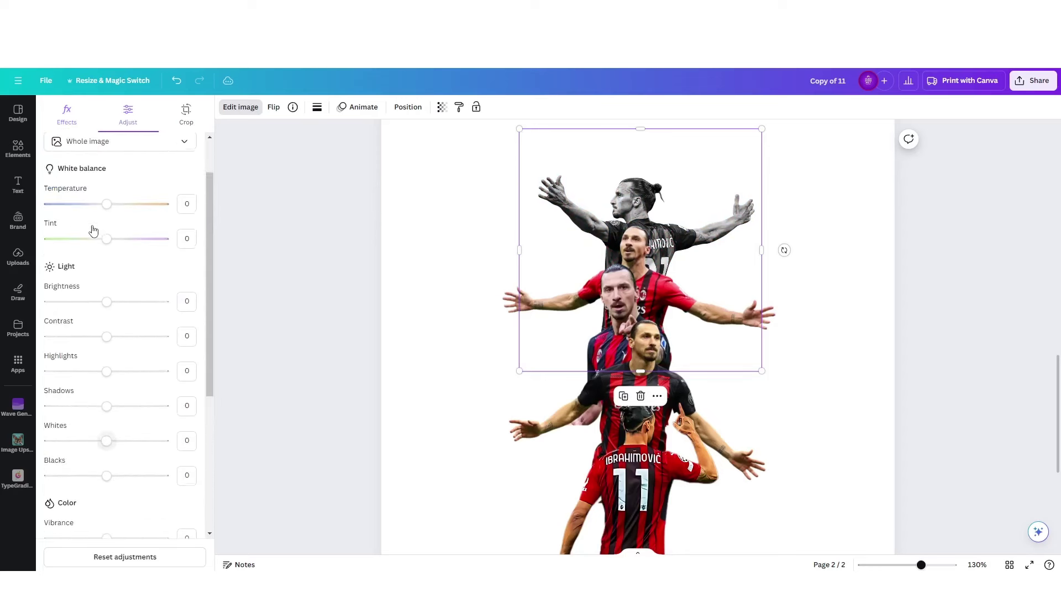
{"action": "left_click_drag", "start_coordinate": [112, 306], "coordinate": [121, 302]}
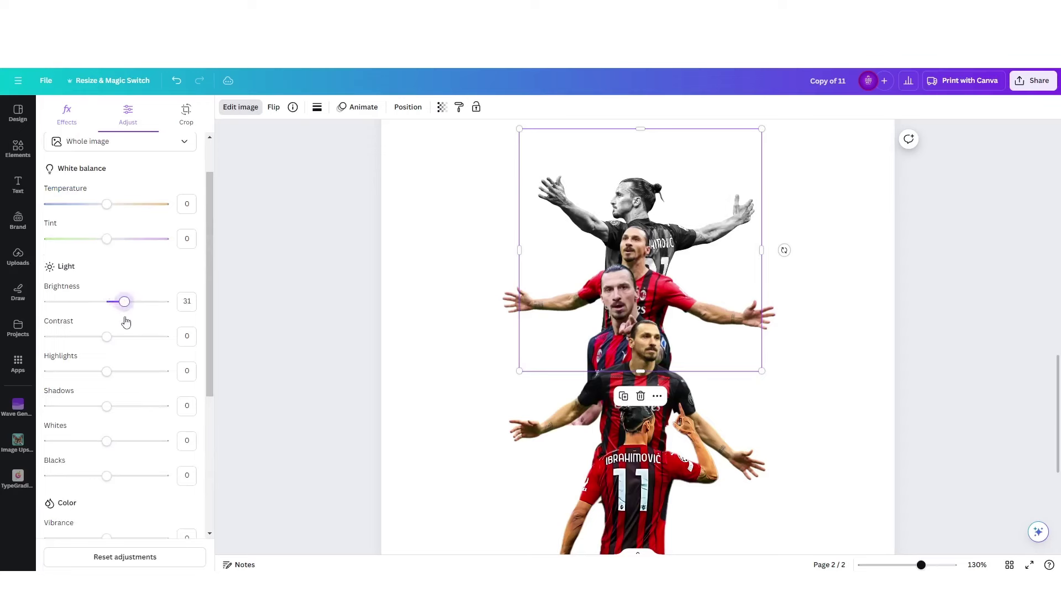
{"action": "mouse_move", "coordinate": [110, 340]}
{"action": "left_mouse_down"}
{"action": "mouse_move", "coordinate": [158, 369]}
{"action": "mouse_move", "coordinate": [126, 350]}
{"action": "left_mouse_up"}
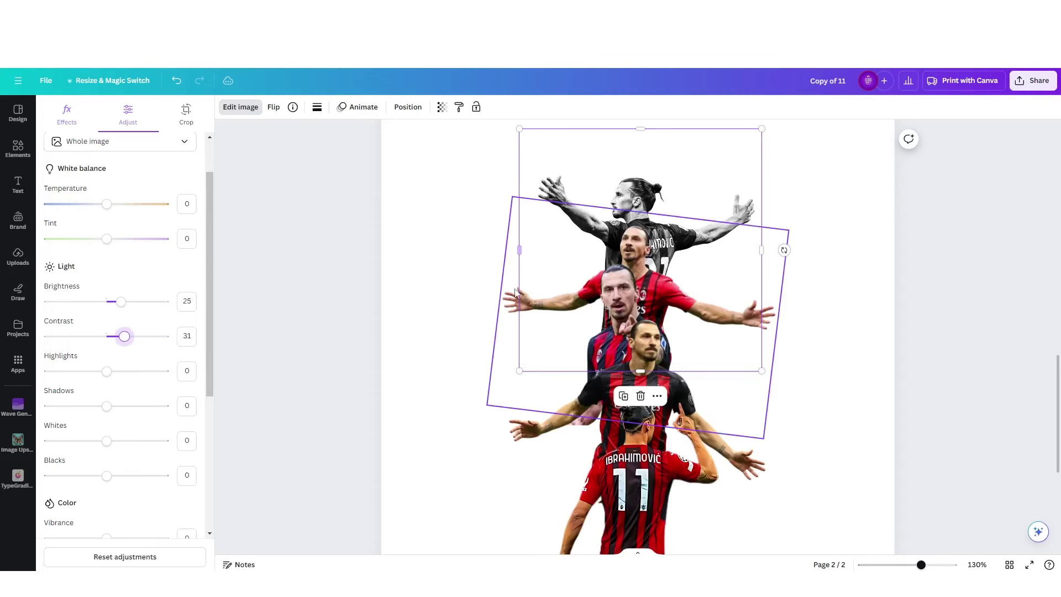
Set the saturation of the second cutout from the top, the tilted red-shirted player with outstretched arms, to 40.
{"action": "left_click", "coordinate": [648, 241]}
{"action": "scroll", "coordinate": [135, 403], "scroll_direction": "down", "scroll_amount": 5}
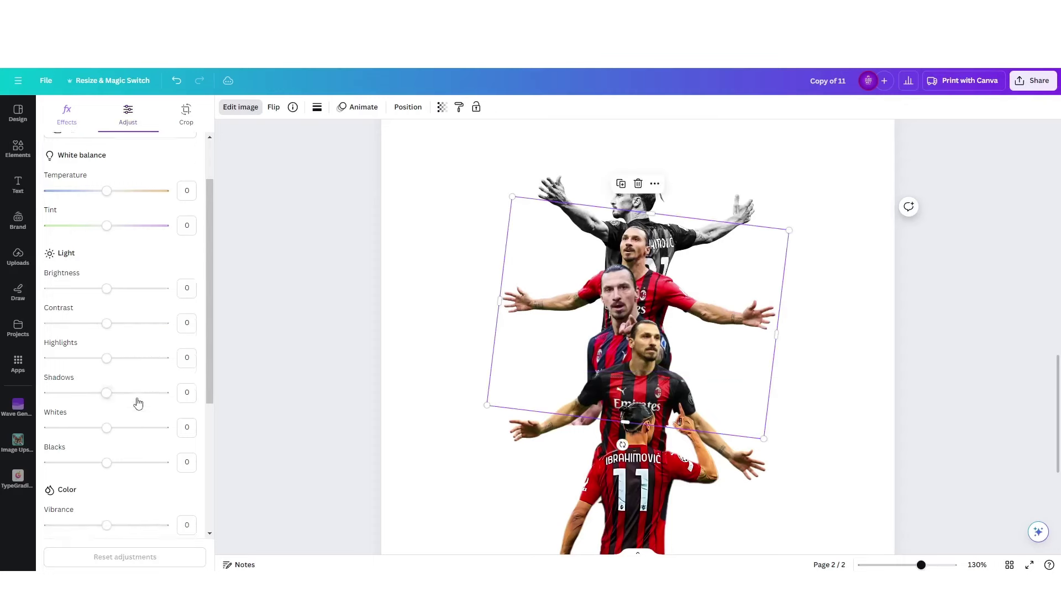
{"action": "left_click_drag", "start_coordinate": [112, 337], "coordinate": [131, 354]}
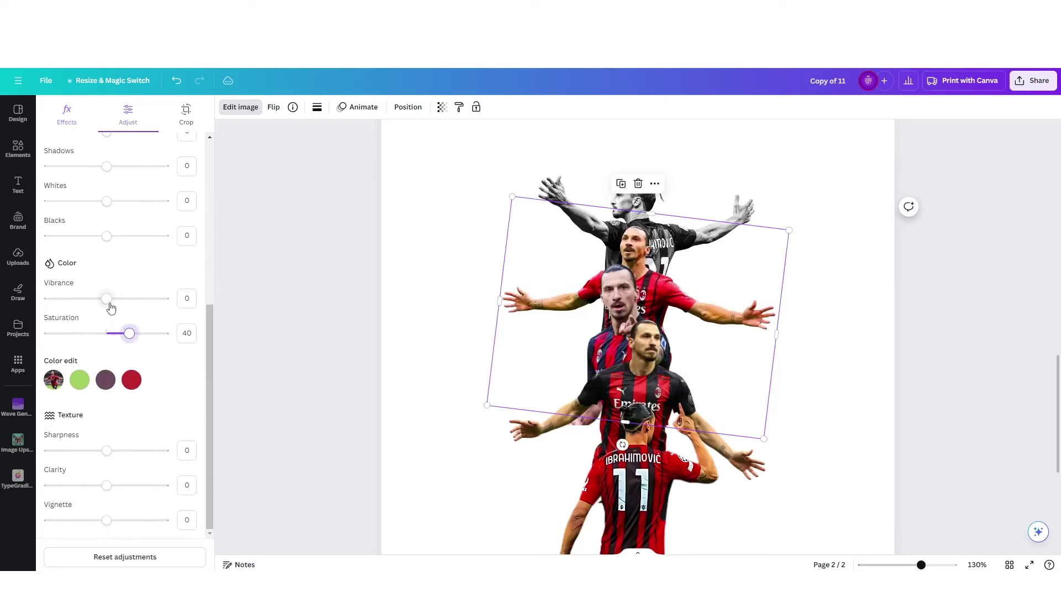
Turn the third cutout, the player with a raised finger, black and white with saturation -100, brightness 14 and contrast 35.
{"action": "left_click_drag", "start_coordinate": [109, 304], "coordinate": [3, 337]}
{"action": "left_click", "coordinate": [587, 309]}
{"action": "scroll", "coordinate": [124, 300], "scroll_direction": "up", "scroll_amount": 4}
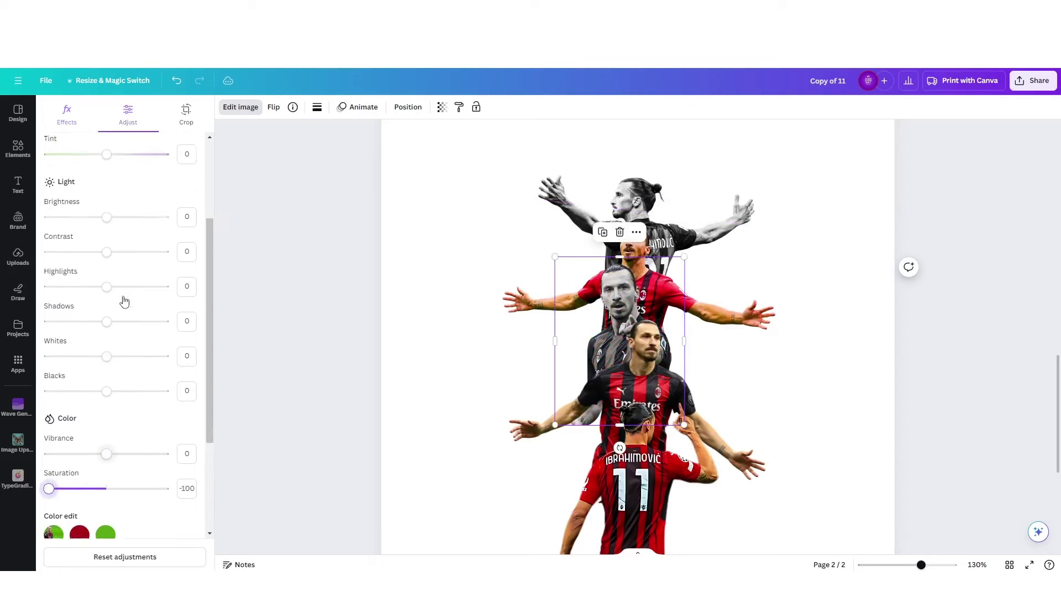
{"action": "scroll", "coordinate": [123, 299], "scroll_direction": "up", "scroll_amount": 2}
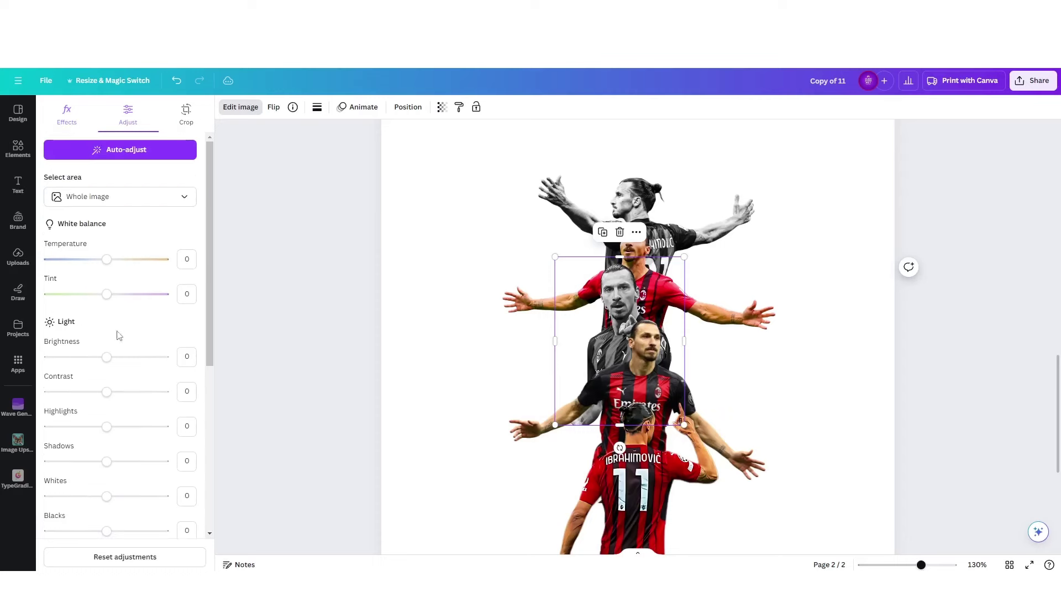
{"action": "left_click_drag", "start_coordinate": [109, 358], "coordinate": [128, 410]}
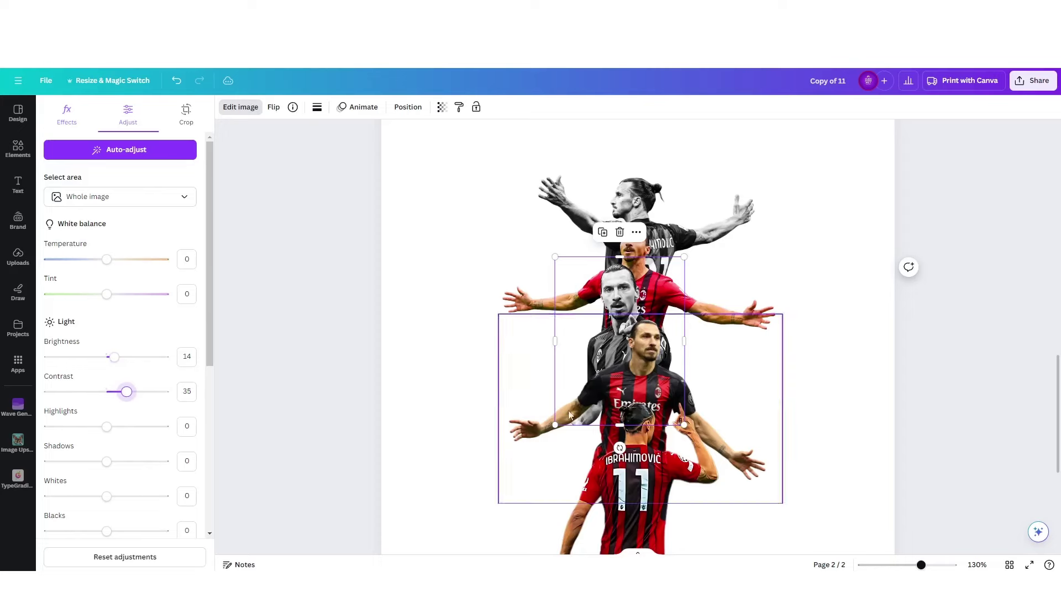
Crop the lower edge of the black-and-white third cutout upward so its arm ends behind the Emirates-shirt player.
{"action": "scroll", "coordinate": [596, 435], "scroll_direction": "up", "scroll_amount": 5}
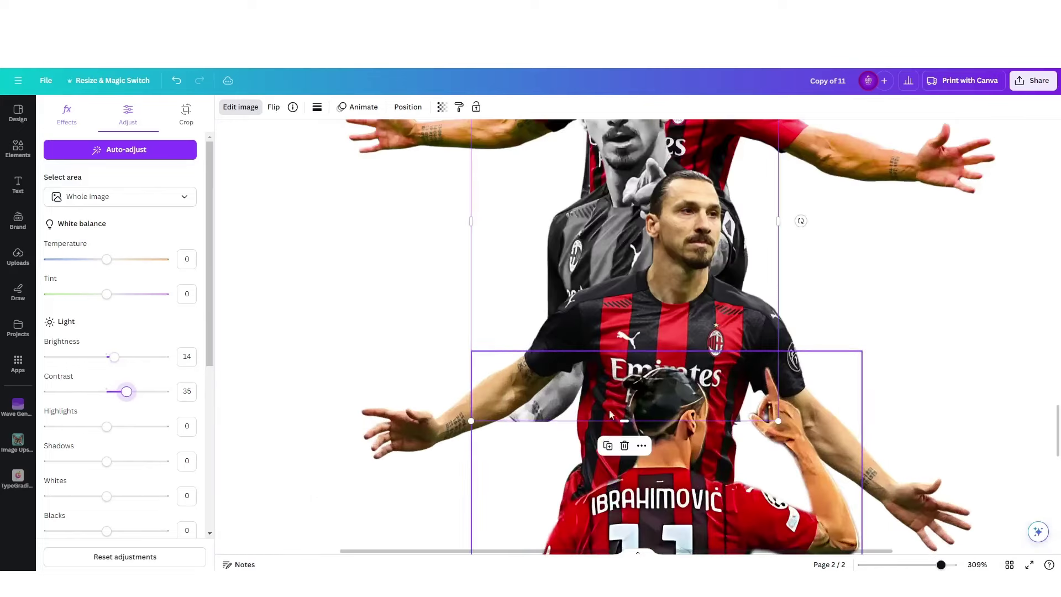
{"action": "left_click_drag", "start_coordinate": [628, 419], "coordinate": [632, 353]}
{"action": "scroll", "coordinate": [648, 309], "scroll_direction": "down", "scroll_amount": 5}
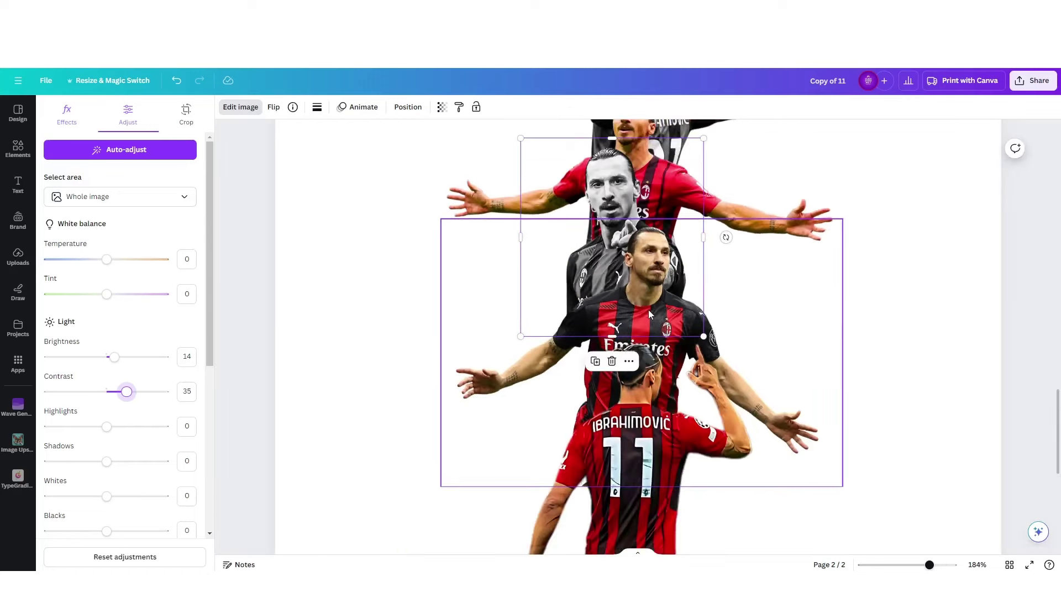
{"action": "scroll", "coordinate": [649, 310], "scroll_direction": "down", "scroll_amount": 1}
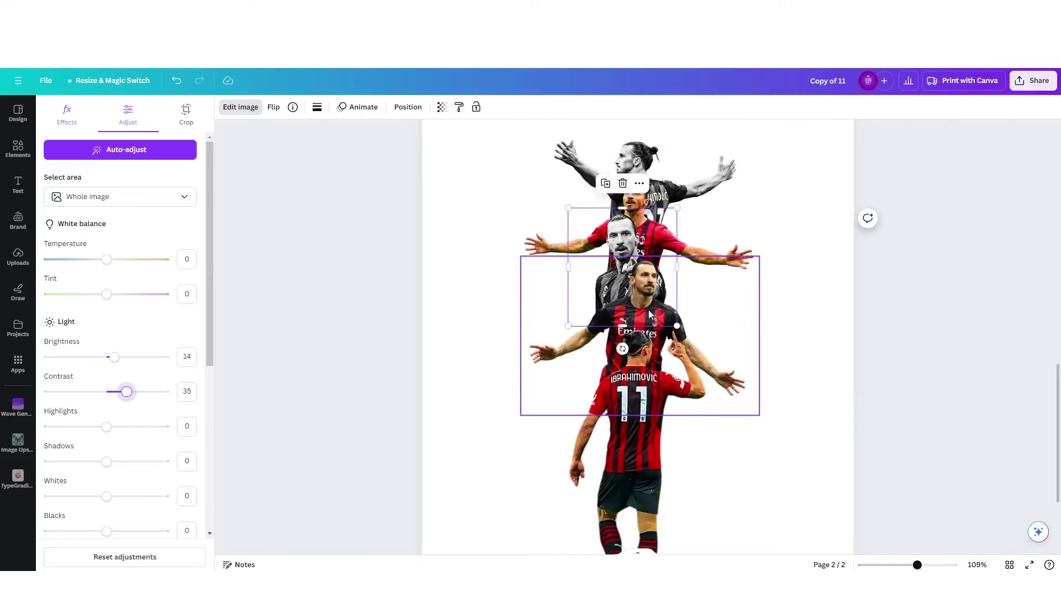
{"action": "left_click", "coordinate": [803, 325]}
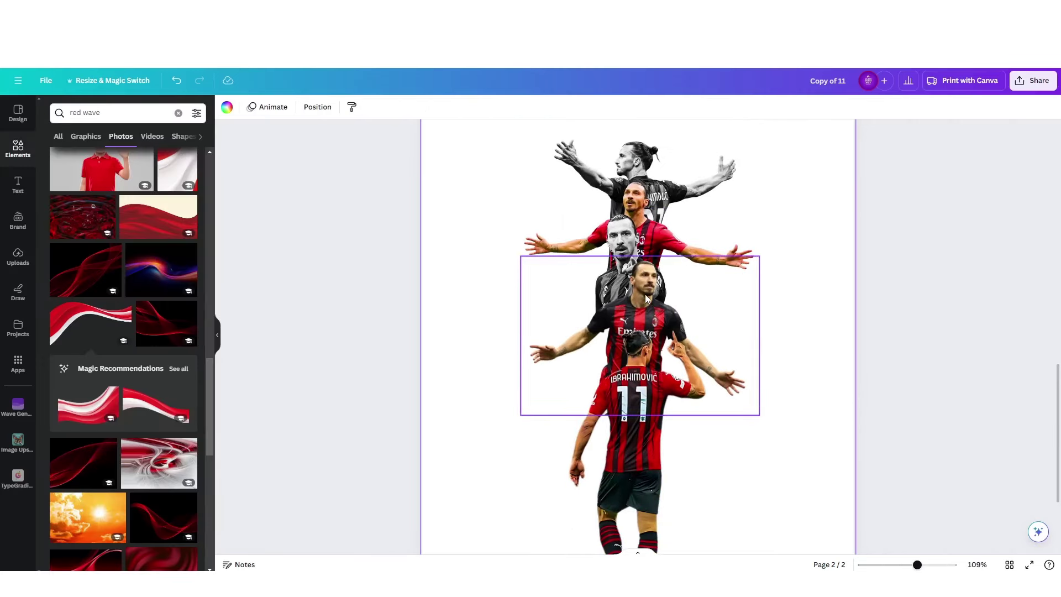
Compare with the poster on page 1, and move the number 11 cutout to the right side of page 2, clear of the stack.
{"action": "scroll", "coordinate": [651, 311], "scroll_direction": "down", "scroll_amount": 2}
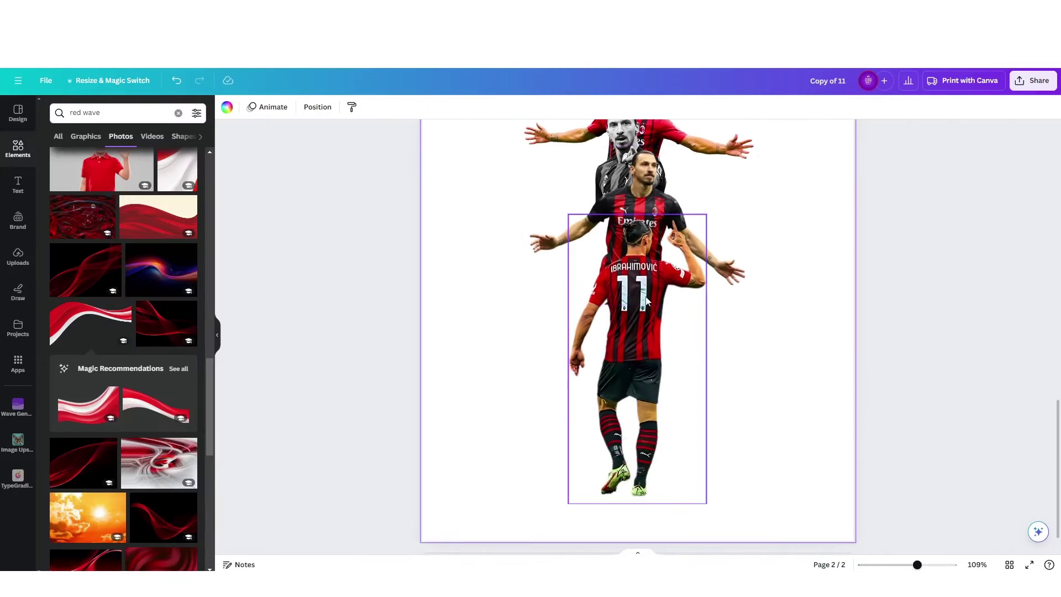
{"action": "scroll", "coordinate": [648, 300], "scroll_direction": "up", "scroll_amount": 8}
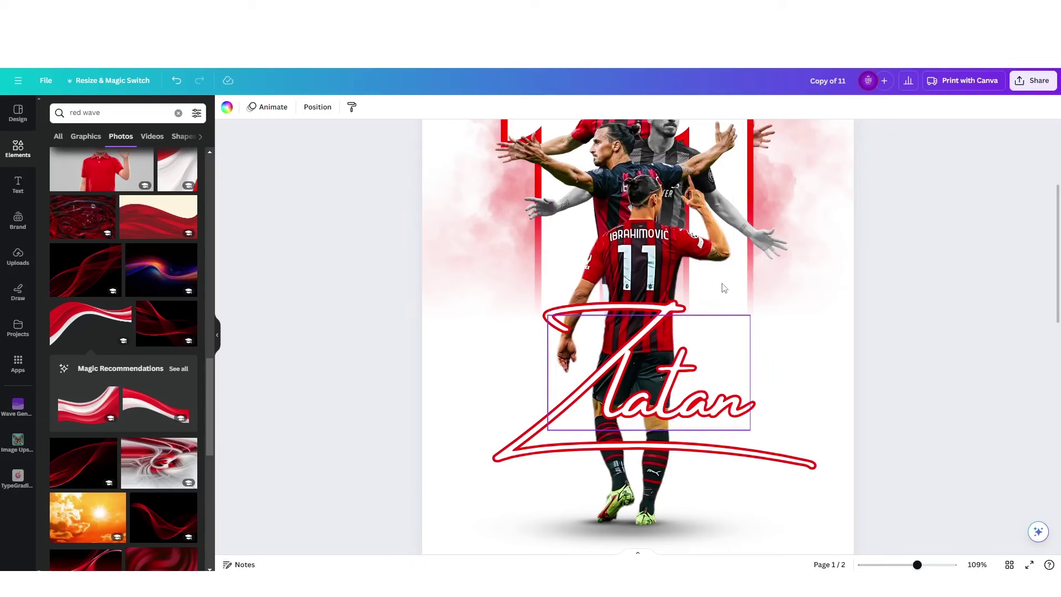
{"action": "scroll", "coordinate": [724, 288], "scroll_direction": "down", "scroll_amount": 10}
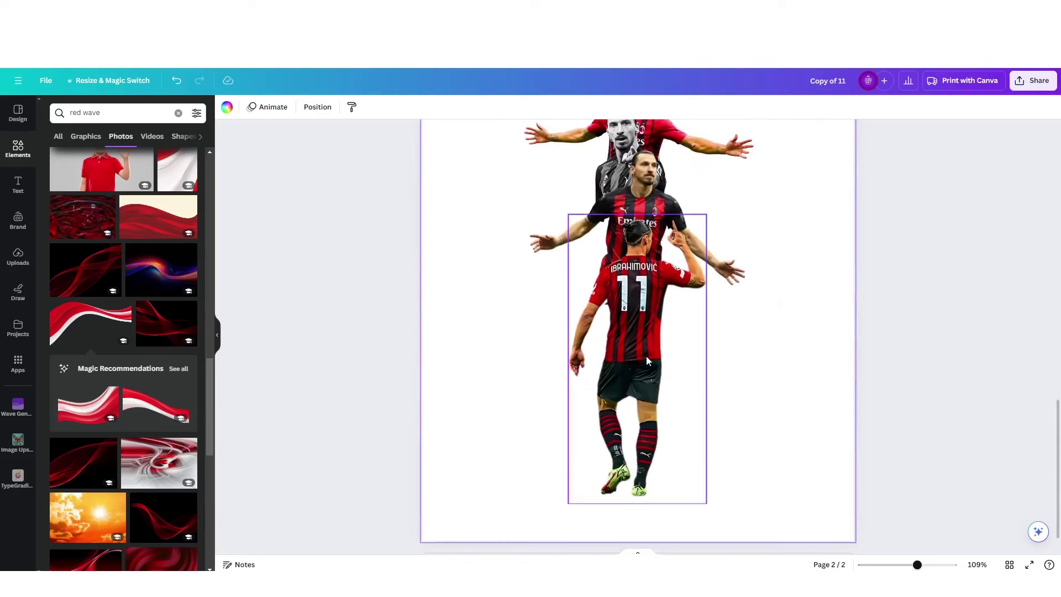
{"action": "left_click", "coordinate": [645, 356]}
{"action": "left_click_drag", "start_coordinate": [642, 356], "coordinate": [800, 360]}
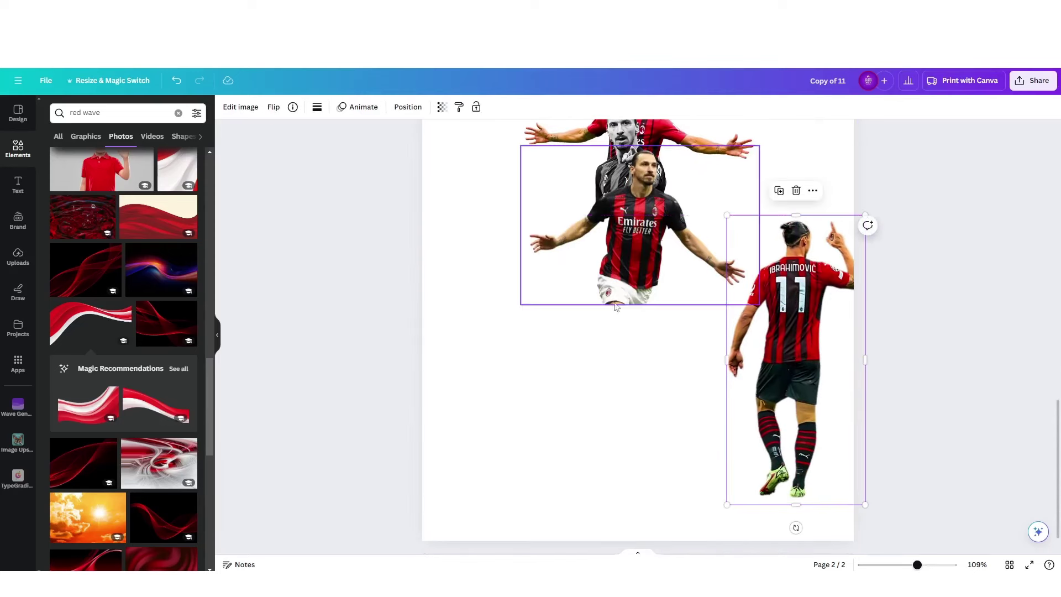
{"action": "left_click", "coordinate": [558, 417]}
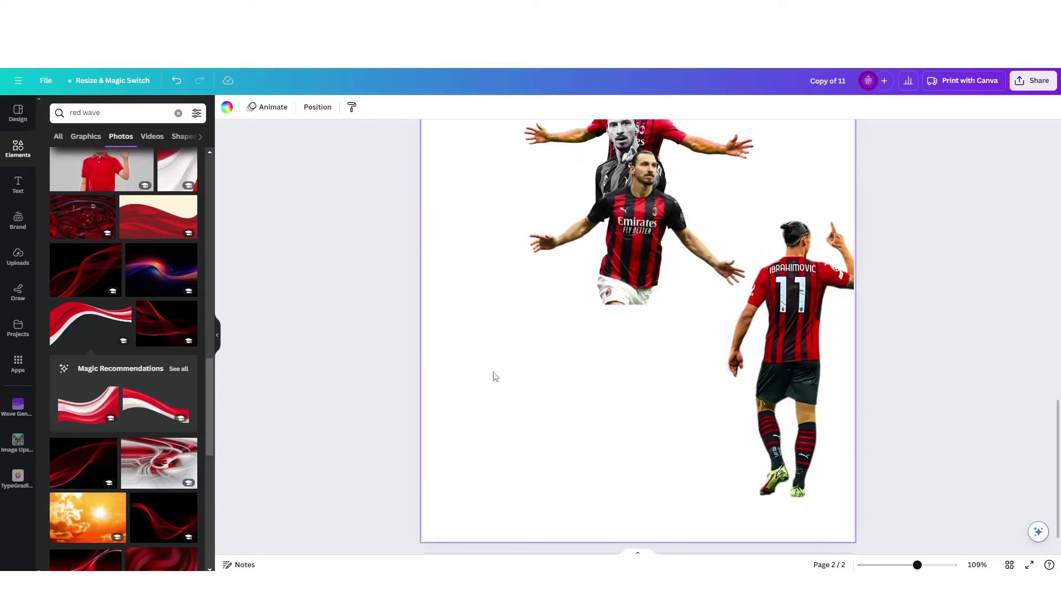
Search the graphics for "shadow", add the black gradient fade, and place it just below the Emirates-shirt player's shorts.
{"action": "left_click", "coordinate": [18, 148]}
{"action": "left_click", "coordinate": [104, 112]}
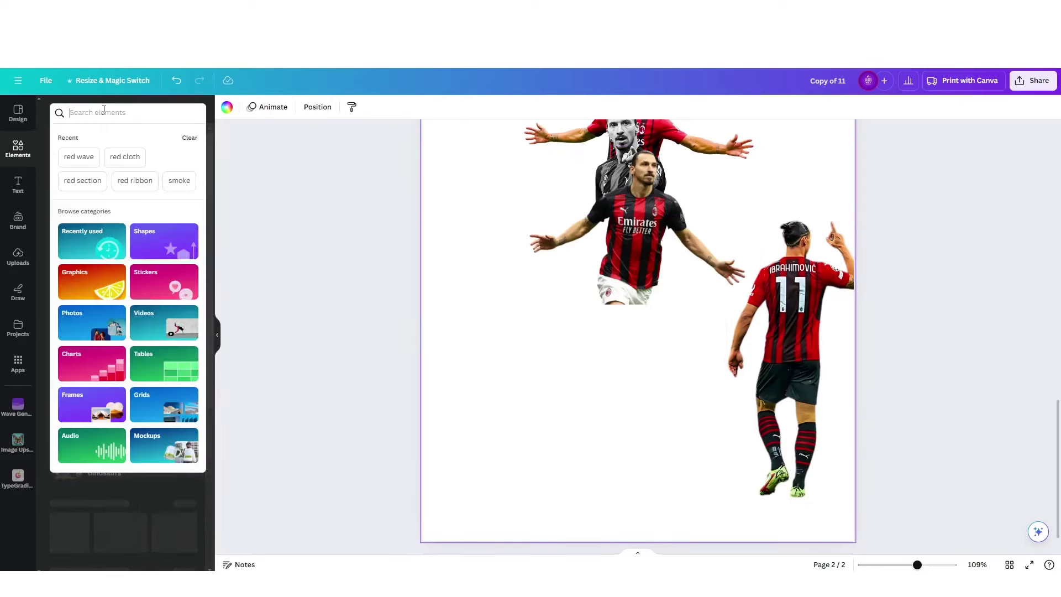
{"action": "type", "text": "shadow"}
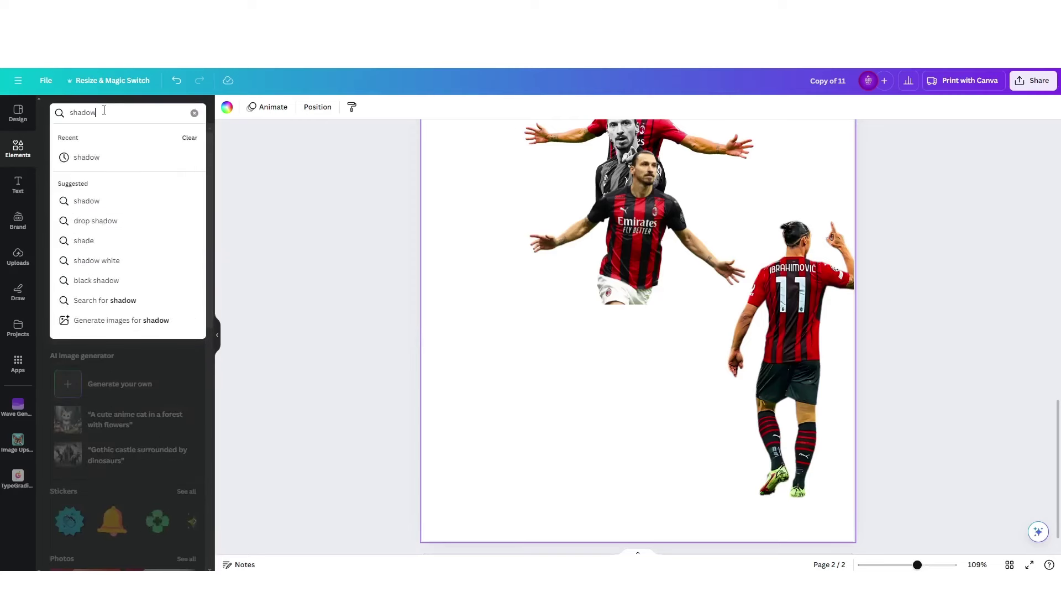
{"action": "key", "text": "Return"}
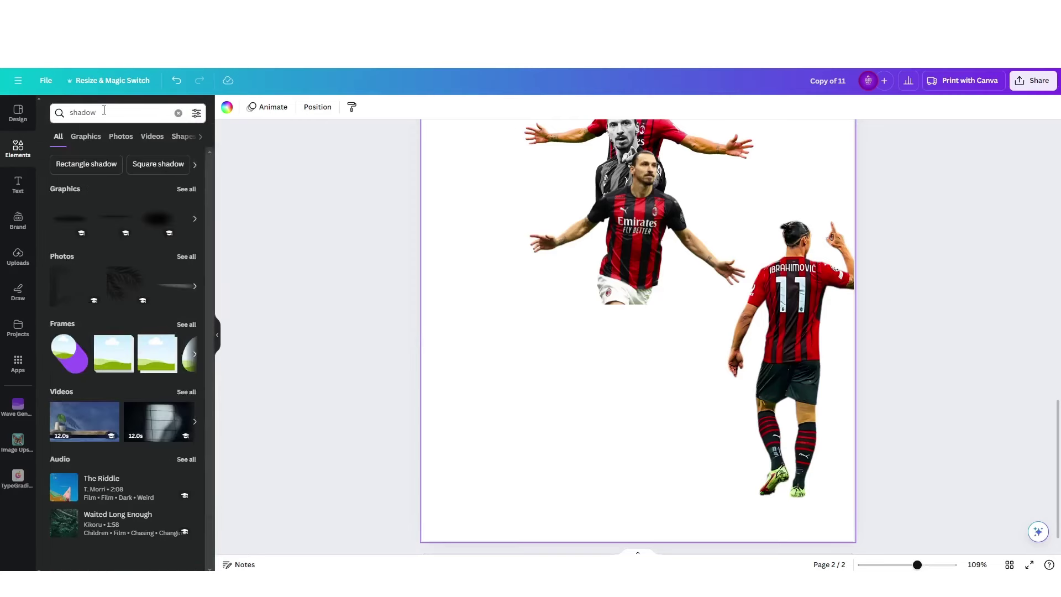
{"action": "left_click", "coordinate": [88, 142]}
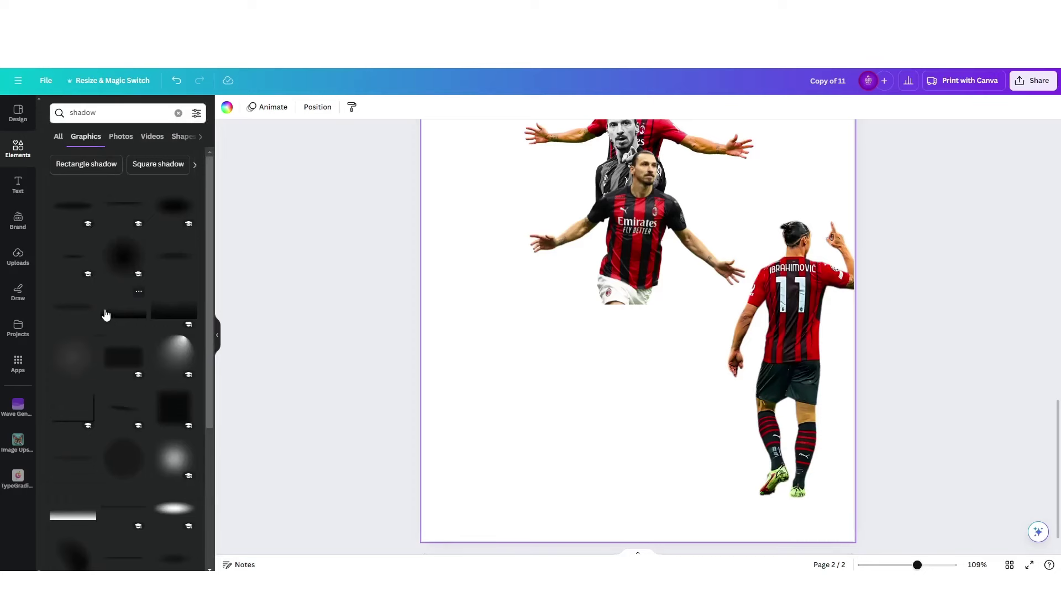
{"action": "left_click", "coordinate": [123, 315]}
{"action": "left_click_drag", "start_coordinate": [585, 265], "coordinate": [555, 366]}
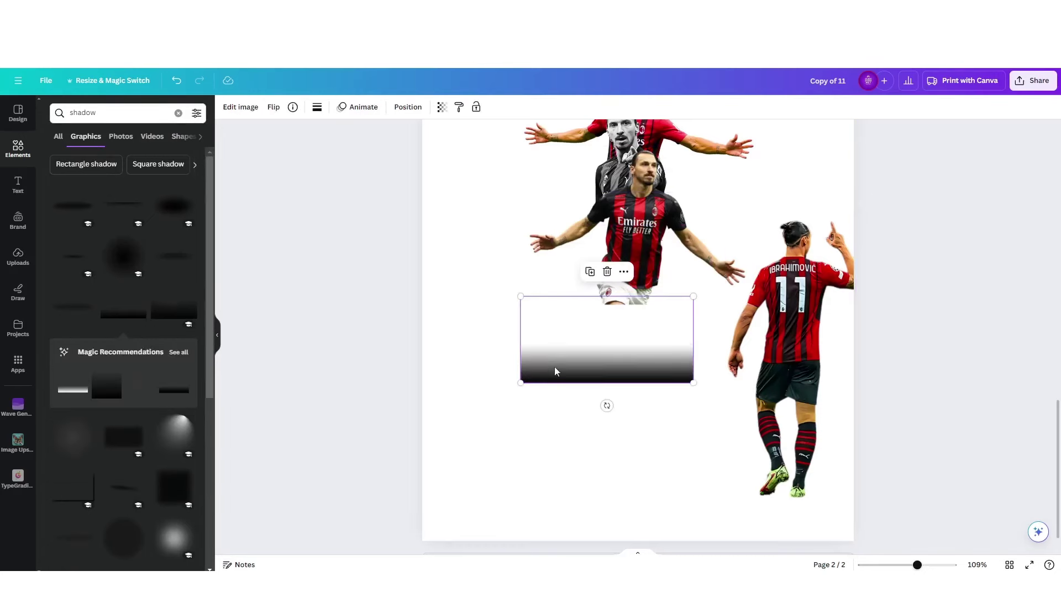
Apply the Pomelo duotone to the gradient fade and set both its highlights and shadows colours to #FFFFFF.
{"action": "left_click", "coordinate": [257, 109]}
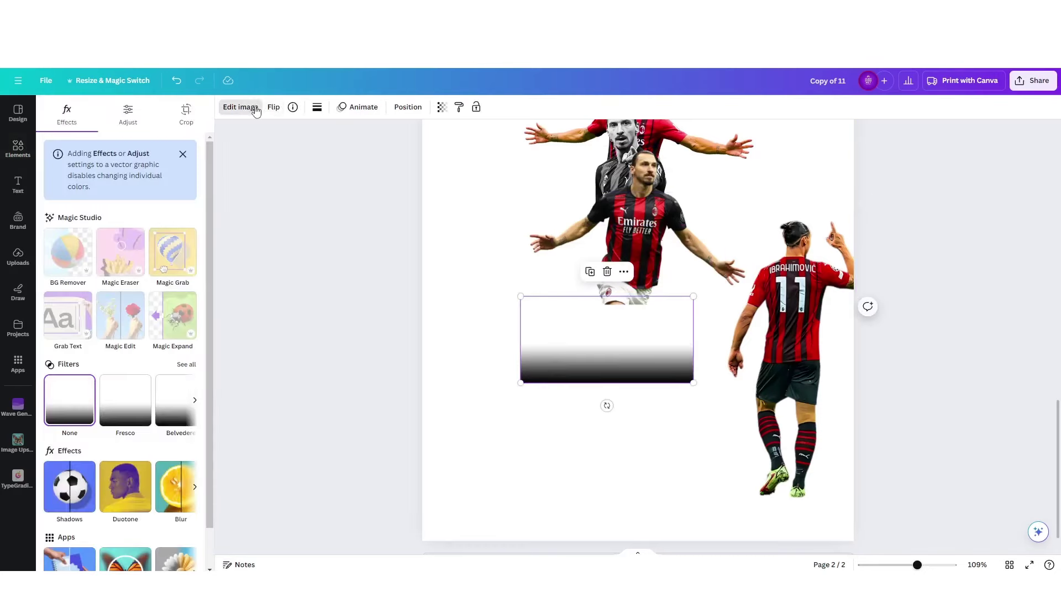
{"action": "scroll", "coordinate": [118, 459], "scroll_direction": "down", "scroll_amount": 1}
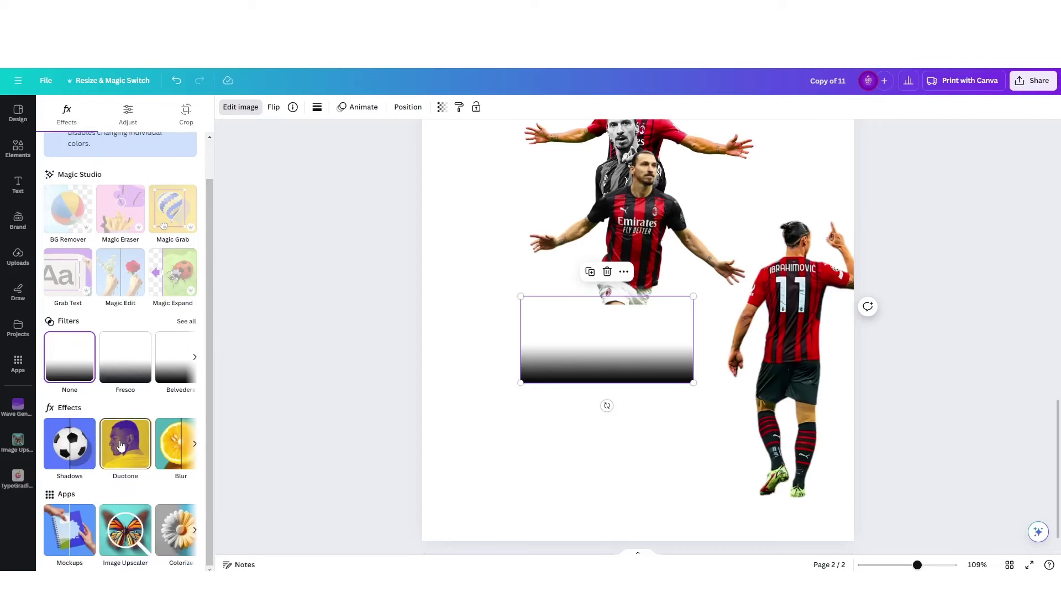
{"action": "left_click", "coordinate": [121, 445]}
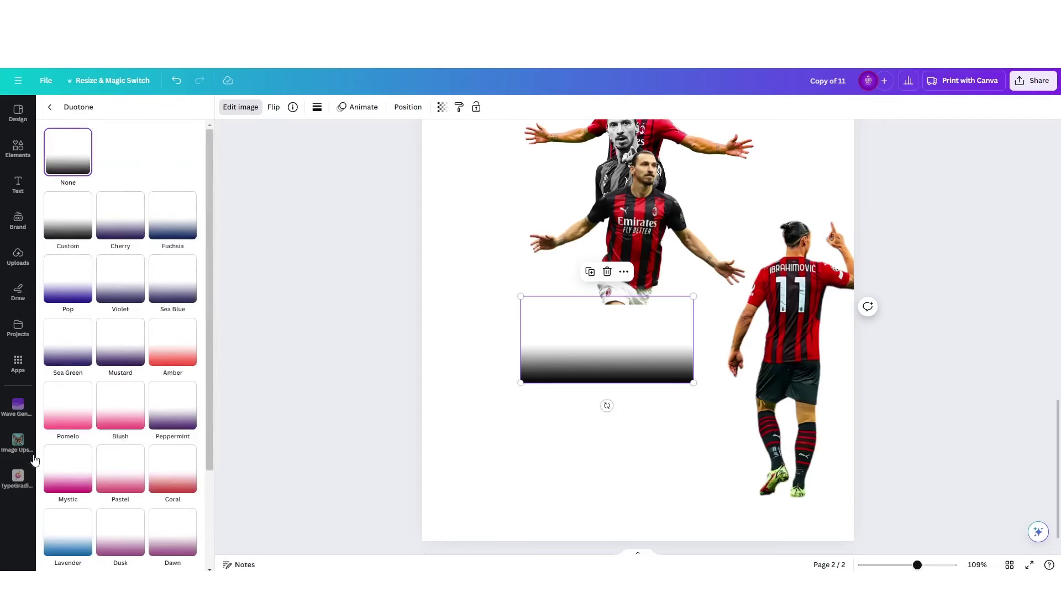
{"action": "left_click", "coordinate": [56, 426]}
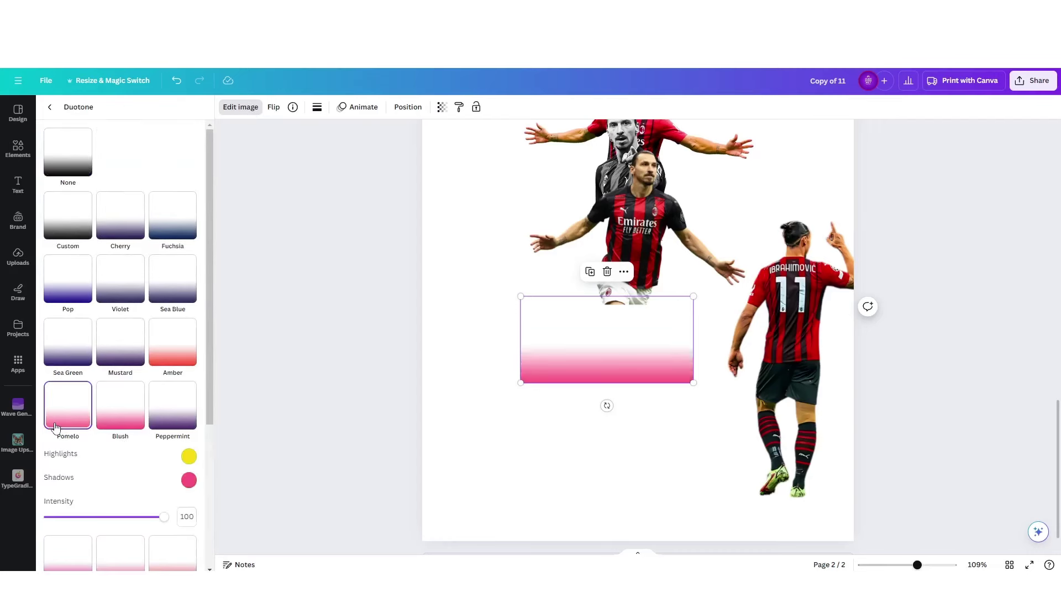
{"action": "left_click", "coordinate": [188, 456]}
{"action": "left_click_drag", "start_coordinate": [258, 399], "coordinate": [129, 312]}
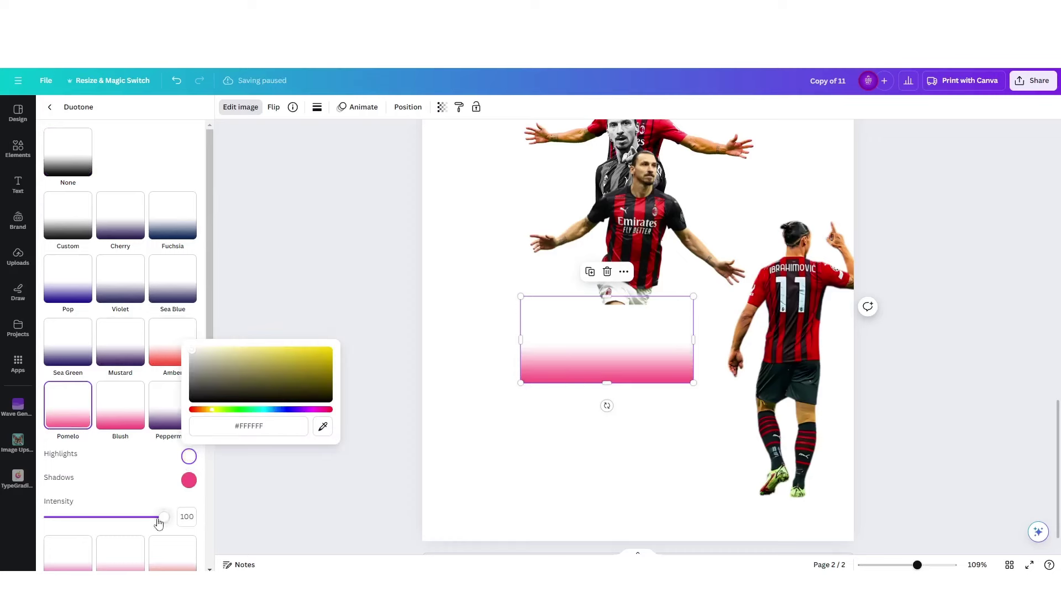
{"action": "left_click", "coordinate": [189, 480]}
{"action": "left_click", "coordinate": [188, 480]}
{"action": "left_click_drag", "start_coordinate": [227, 389], "coordinate": [119, 332]}
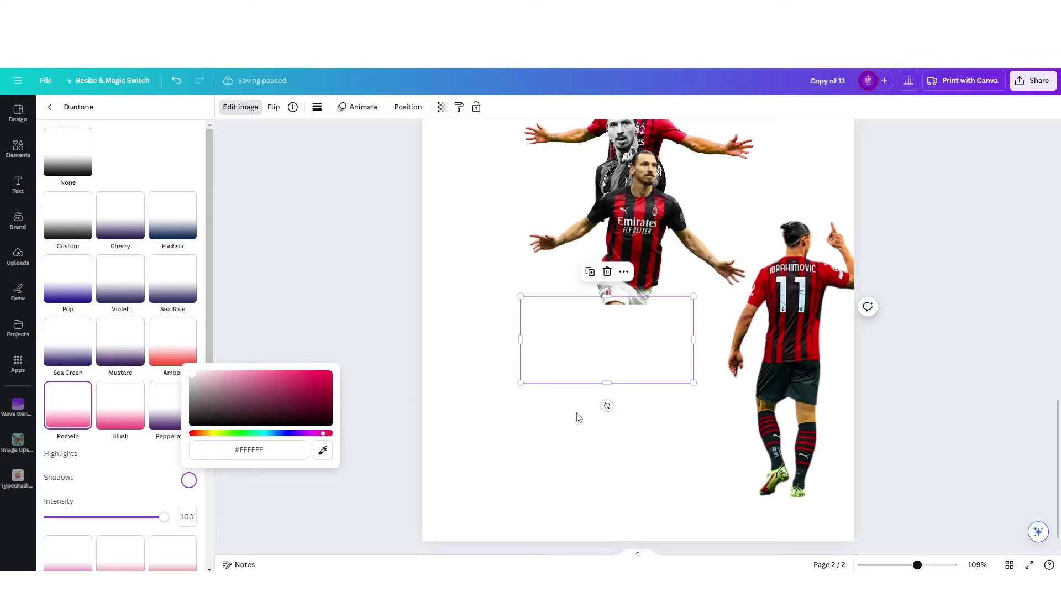
Enlarge the white gradient fade beyond the page width and position it over the lower part of the Emirates-shirt player.
{"action": "left_click", "coordinate": [189, 482]}
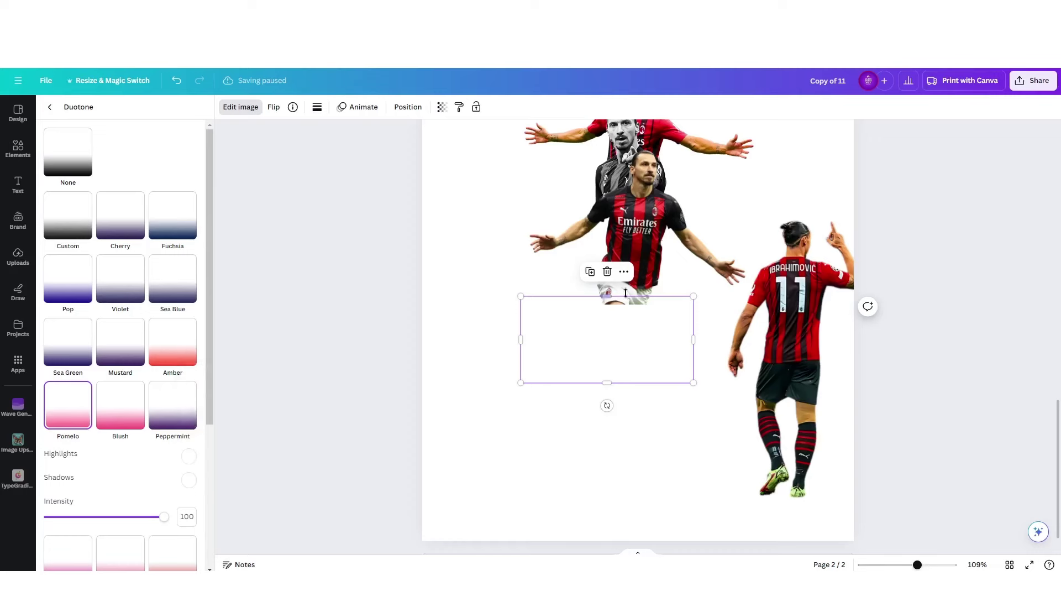
{"action": "left_click_drag", "start_coordinate": [694, 296], "coordinate": [995, 145]}
{"action": "left_click_drag", "start_coordinate": [822, 356], "coordinate": [710, 275]}
{"action": "left_click", "coordinate": [625, 406]}
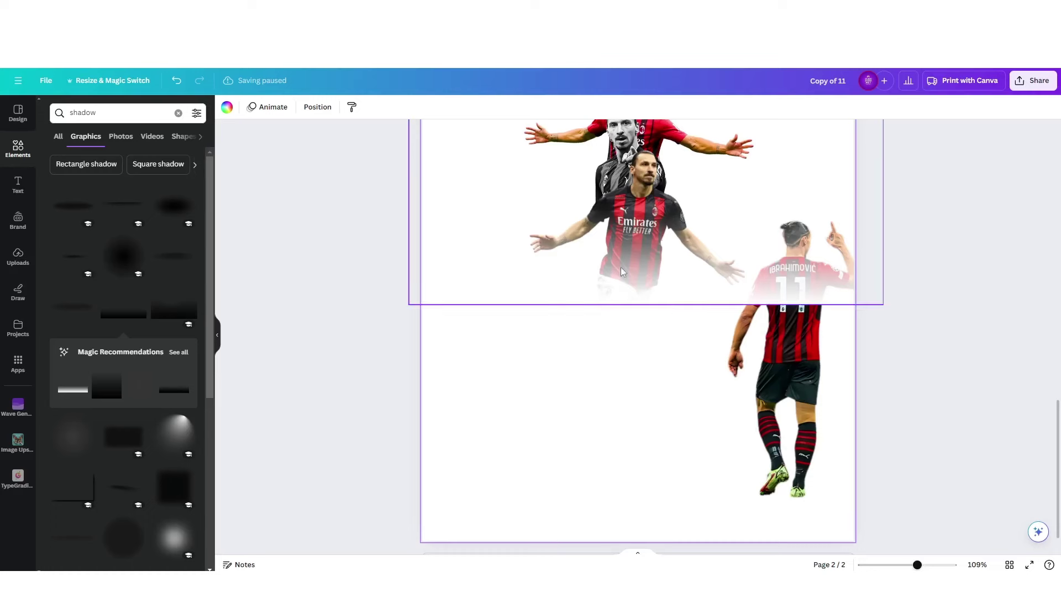
Bring the number 11 cutout to the front and centre it over the Emirates-shirt player's lower body, comparing with the poster on page 1.
{"action": "left_click", "coordinate": [805, 359]}
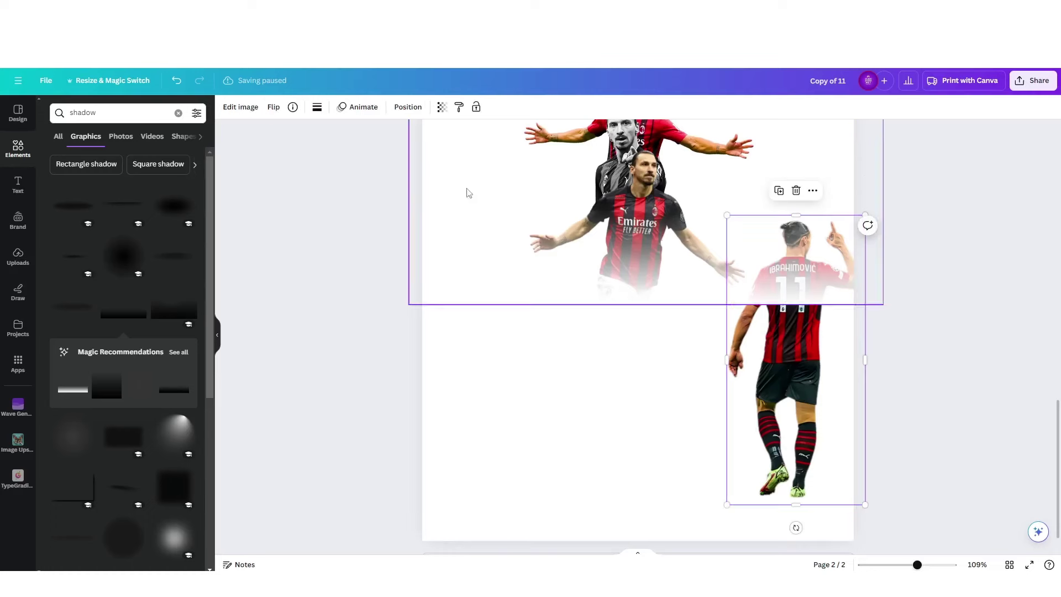
{"action": "left_click", "coordinate": [407, 107]}
{"action": "left_click", "coordinate": [71, 153]}
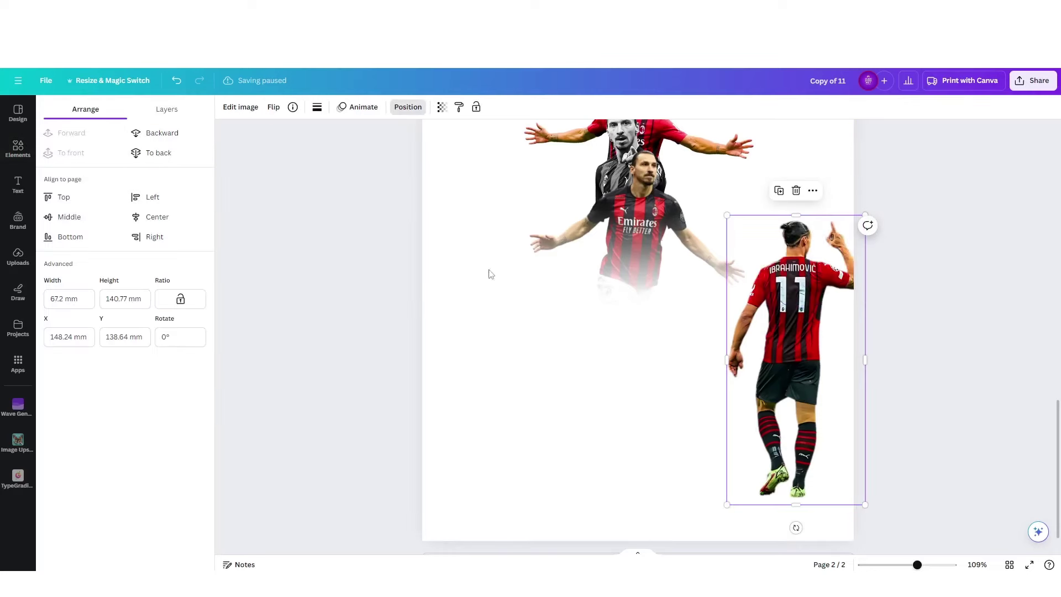
{"action": "left_click_drag", "start_coordinate": [790, 406], "coordinate": [633, 407]}
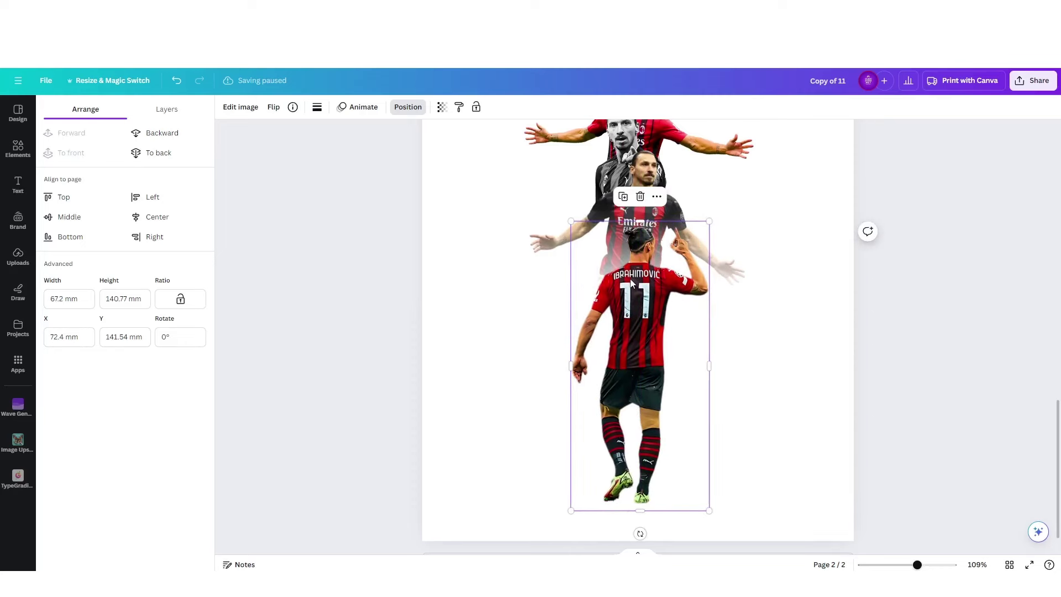
{"action": "scroll", "coordinate": [632, 283], "scroll_direction": "up", "scroll_amount": 10}
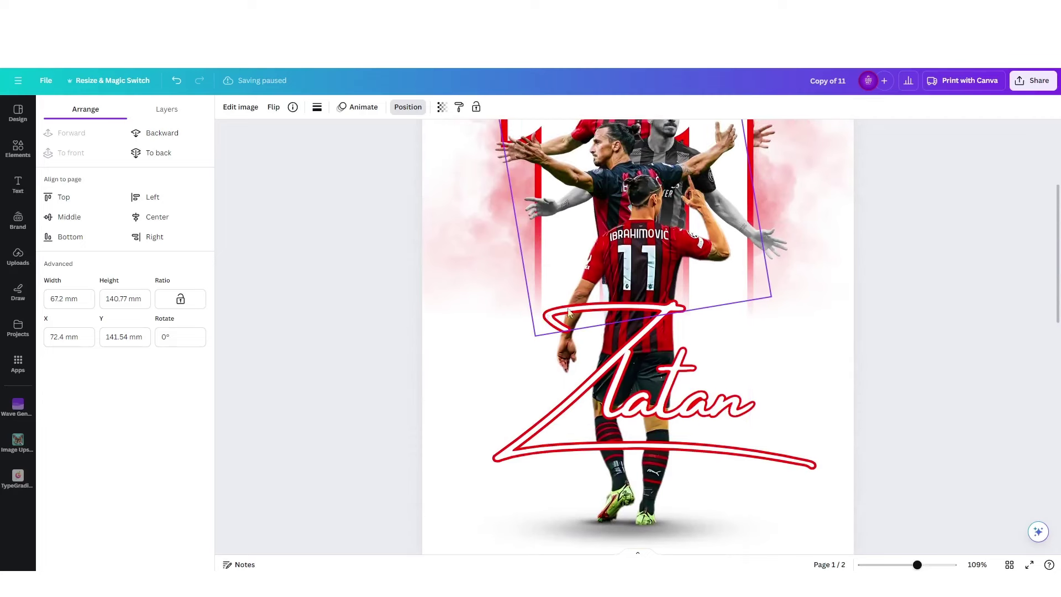
{"action": "scroll", "coordinate": [685, 329], "scroll_direction": "down", "scroll_amount": 10}
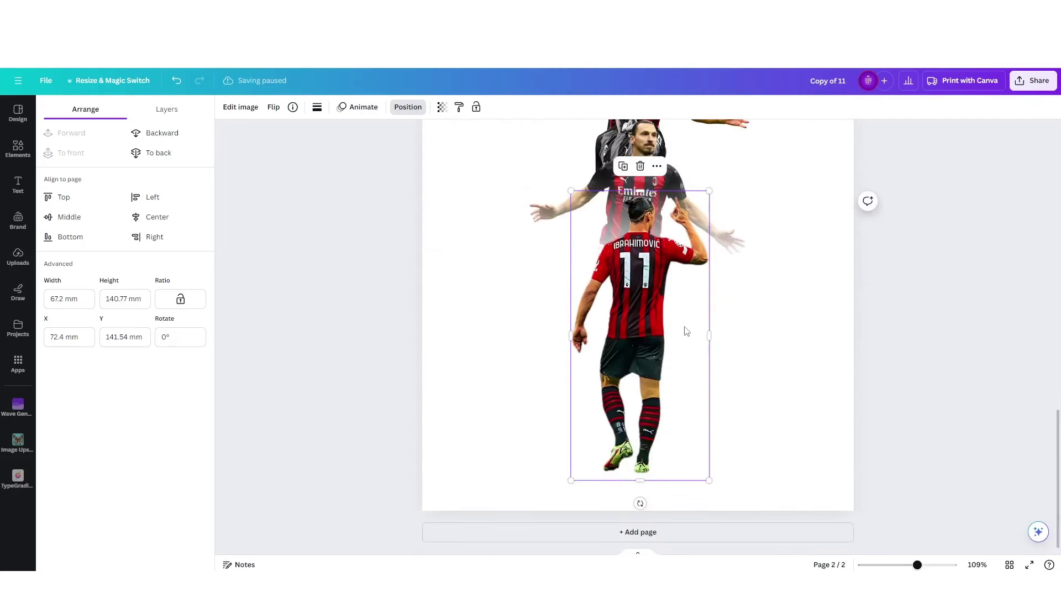
{"action": "scroll", "coordinate": [686, 330], "scroll_direction": "up", "scroll_amount": 10}
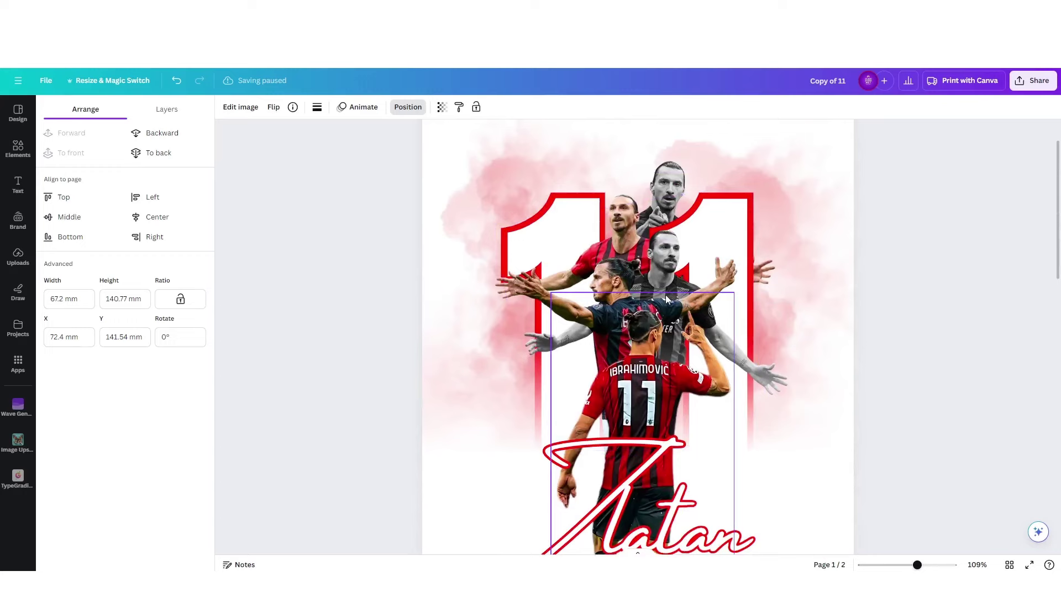
{"action": "scroll", "coordinate": [666, 299], "scroll_direction": "down", "scroll_amount": 10}
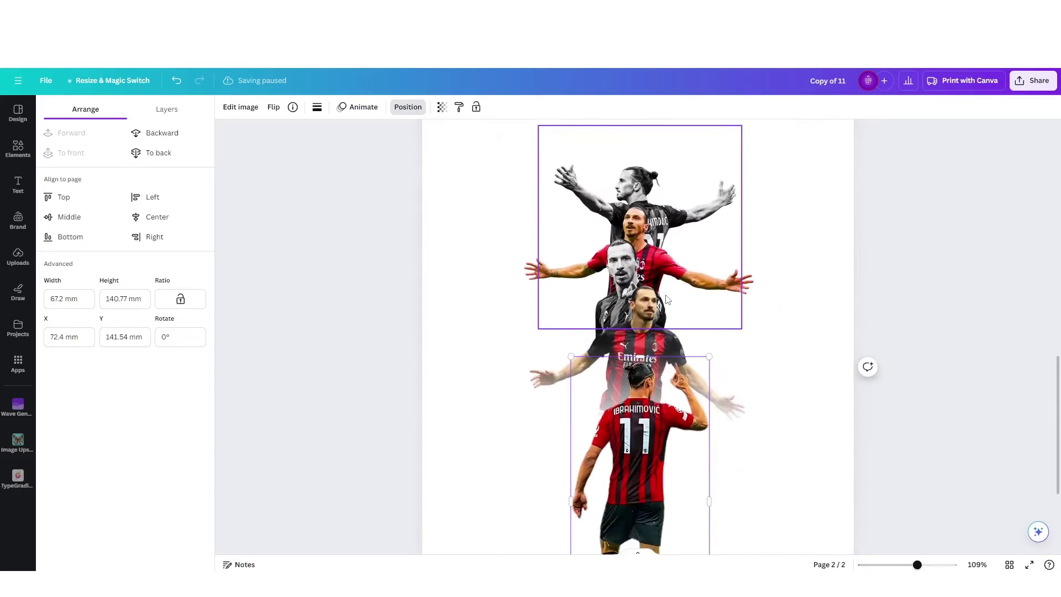
{"action": "scroll", "coordinate": [609, 308], "scroll_direction": "down", "scroll_amount": 5}
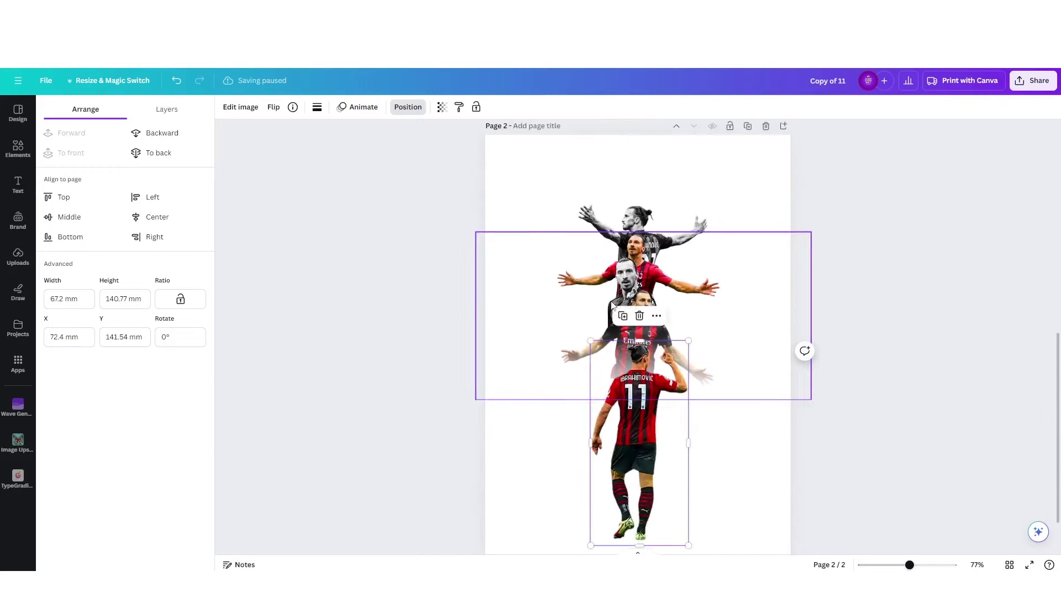
{"action": "left_click", "coordinate": [566, 441]}
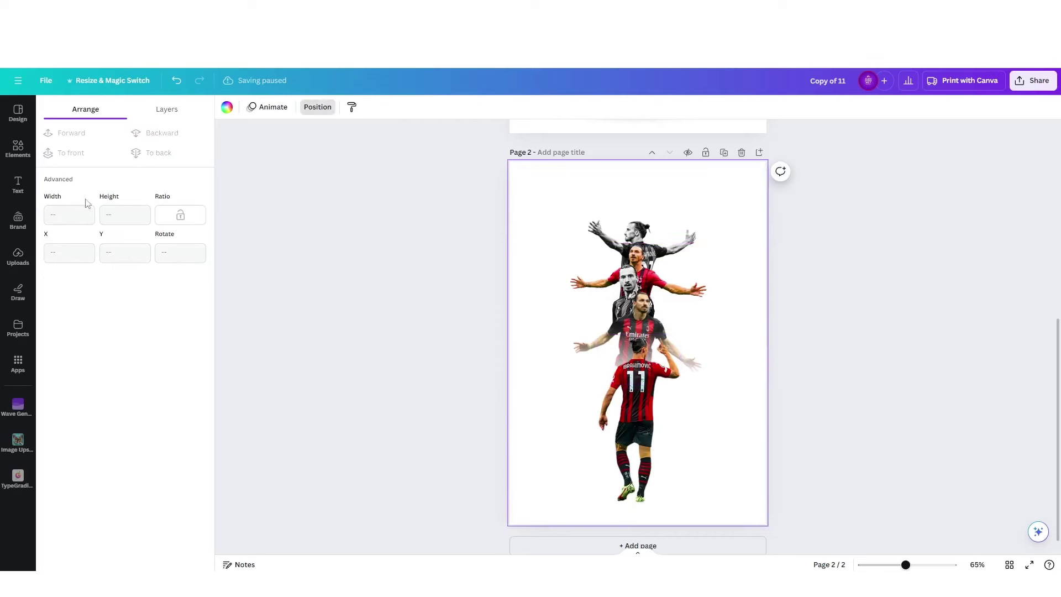
Add a heading that reads "1" and place it in the lower-left area of page 2, beside the number 11 player.
{"action": "left_click", "coordinate": [18, 185]}
{"action": "left_click", "coordinate": [105, 232]}
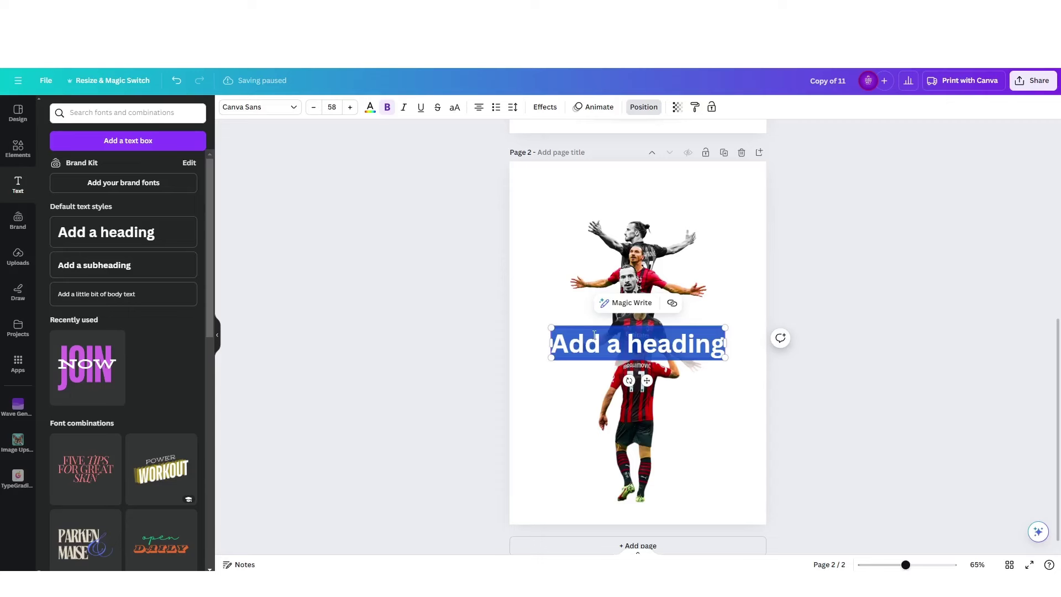
{"action": "key", "text": "Delete"}
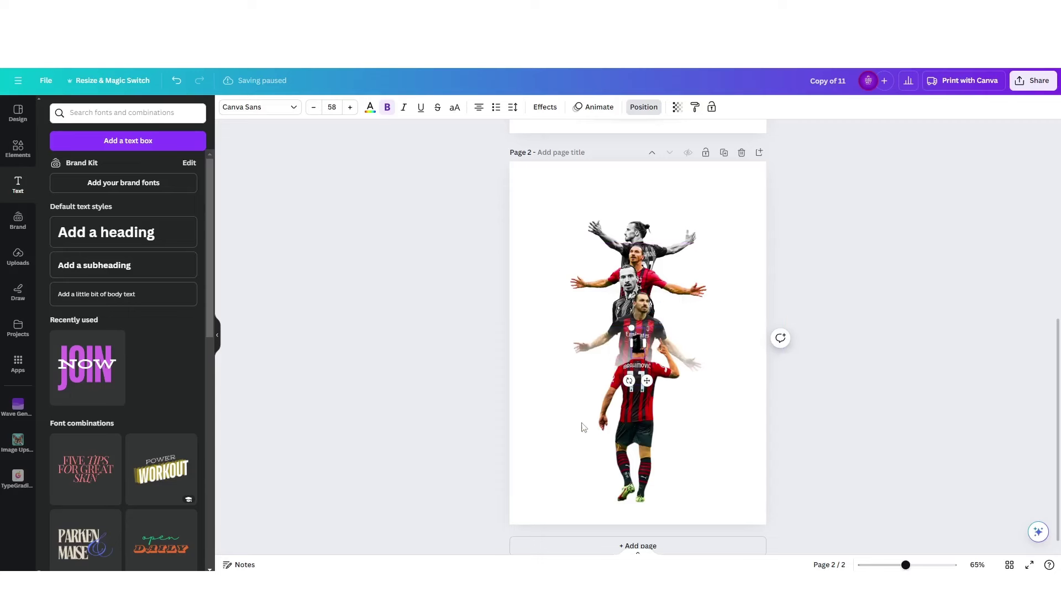
{"action": "left_click_drag", "start_coordinate": [656, 386], "coordinate": [558, 476]}
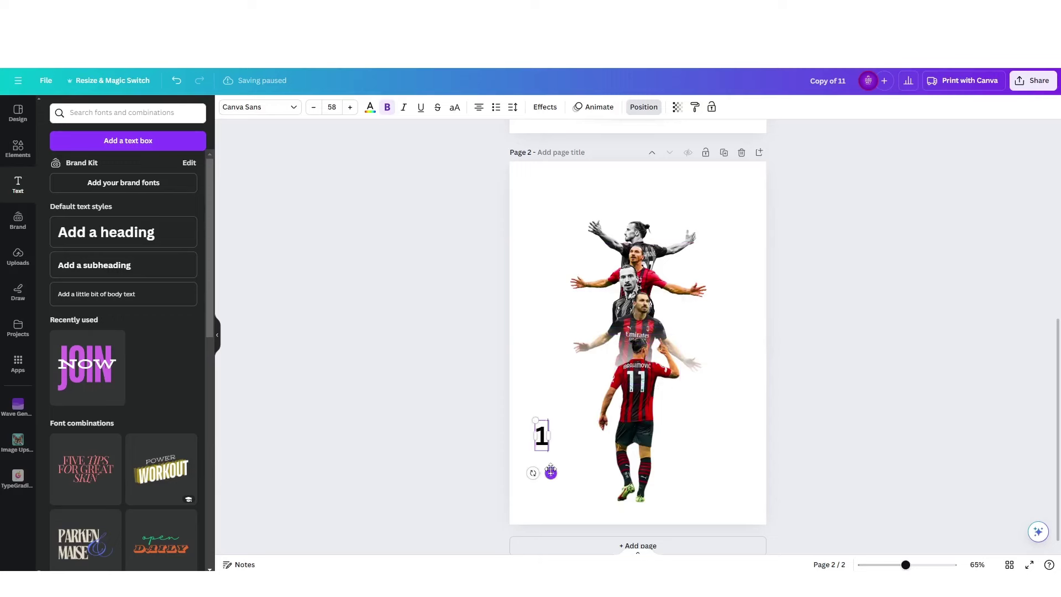
{"action": "left_click", "coordinate": [539, 451]}
{"action": "left_click", "coordinate": [538, 440]}
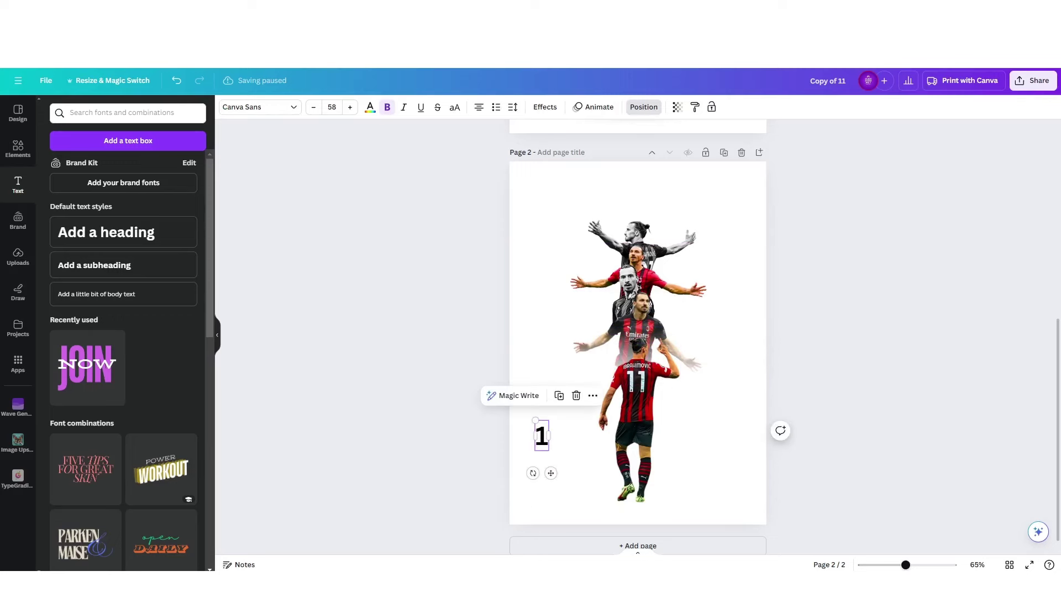
Set the "1" text's font to Anton and enlarge it to size 438 at the lower left of the page.
{"action": "left_click", "coordinate": [256, 108]}
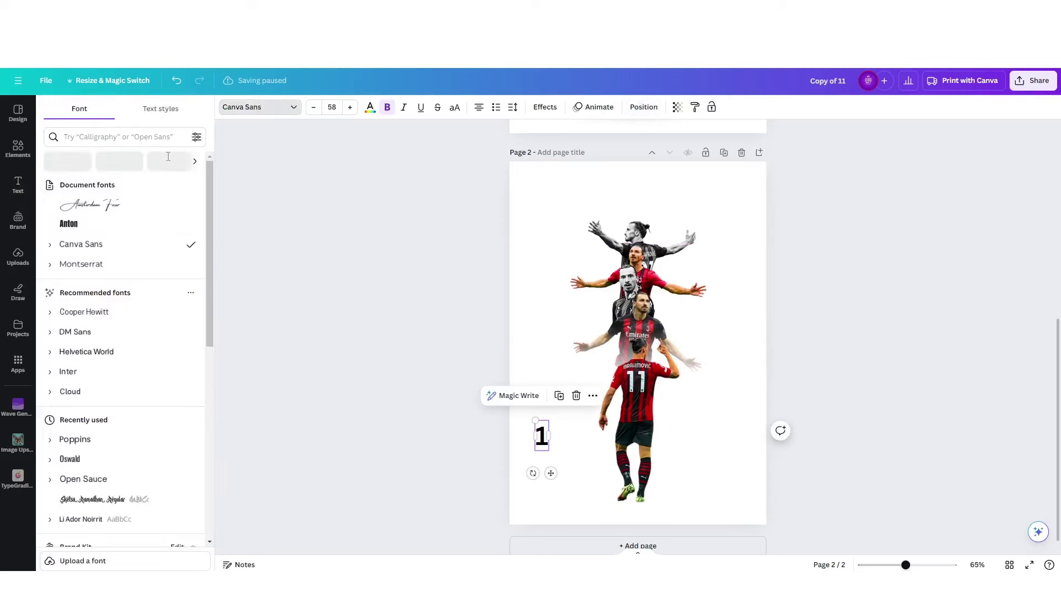
{"action": "left_click", "coordinate": [105, 232]}
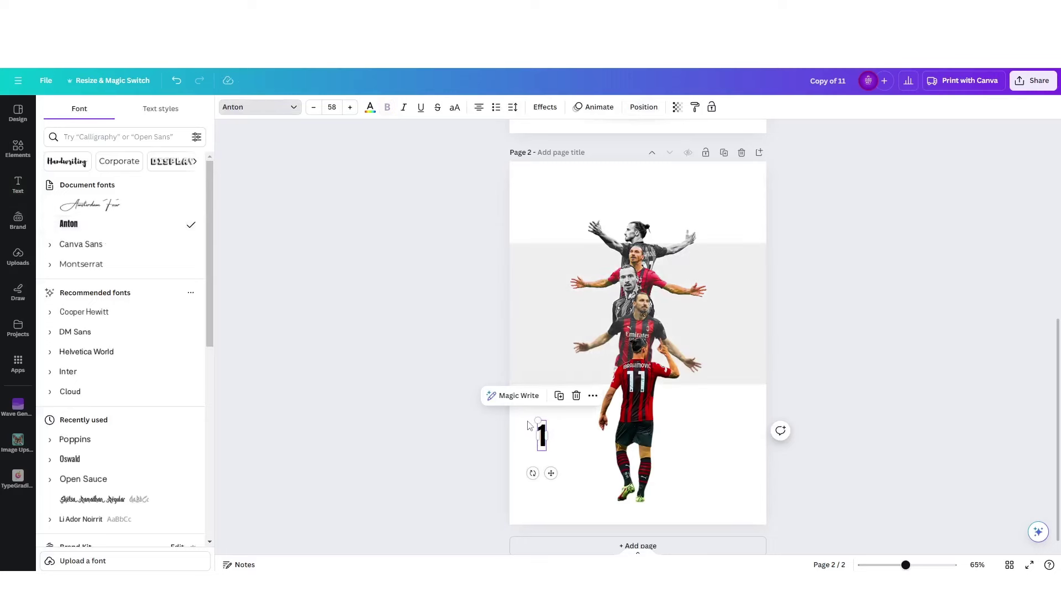
{"action": "left_click_drag", "start_coordinate": [536, 420], "coordinate": [494, 260]}
{"action": "left_click_drag", "start_coordinate": [523, 415], "coordinate": [556, 479]}
{"action": "left_click_drag", "start_coordinate": [579, 324], "coordinate": [588, 289]}
{"action": "left_click_drag", "start_coordinate": [575, 455], "coordinate": [564, 493]}
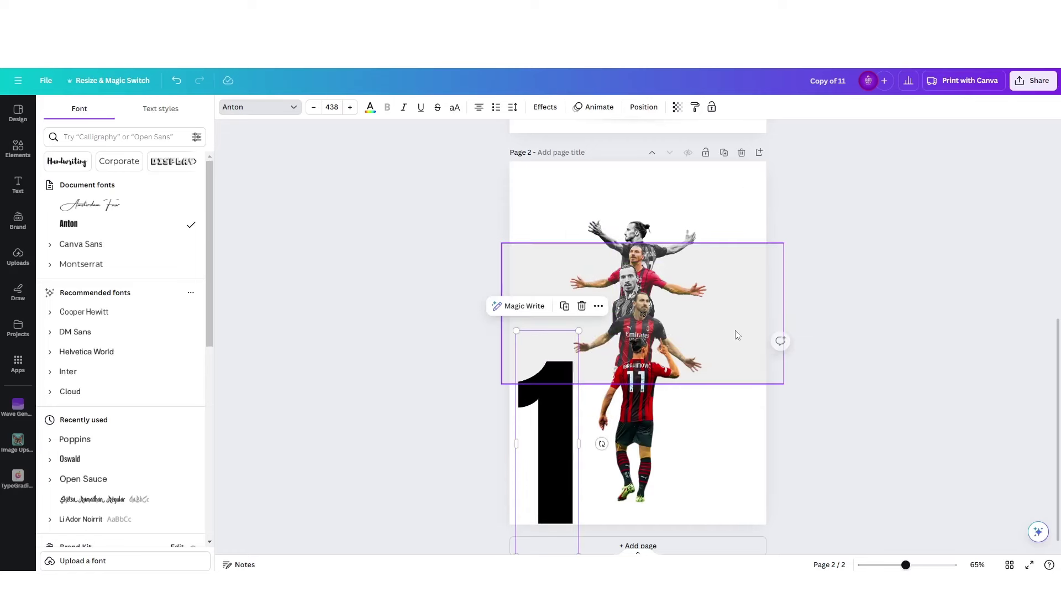
Delete the oversized gradient fade covering the stacked players on page 2.
{"action": "left_click", "coordinate": [746, 302]}
{"action": "left_click_drag", "start_coordinate": [746, 298], "coordinate": [759, 212]}
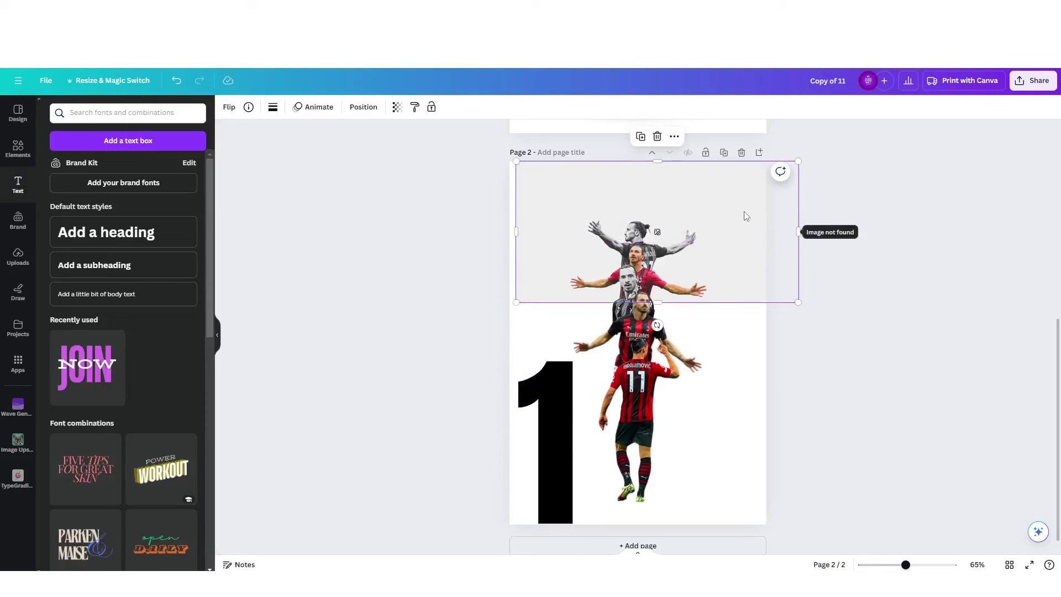
{"action": "left_click", "coordinate": [658, 136]}
Move the large "1" up over the players' left arms and place a duplicate of it level to its right.
{"action": "left_click_drag", "start_coordinate": [556, 404], "coordinate": [589, 263]}
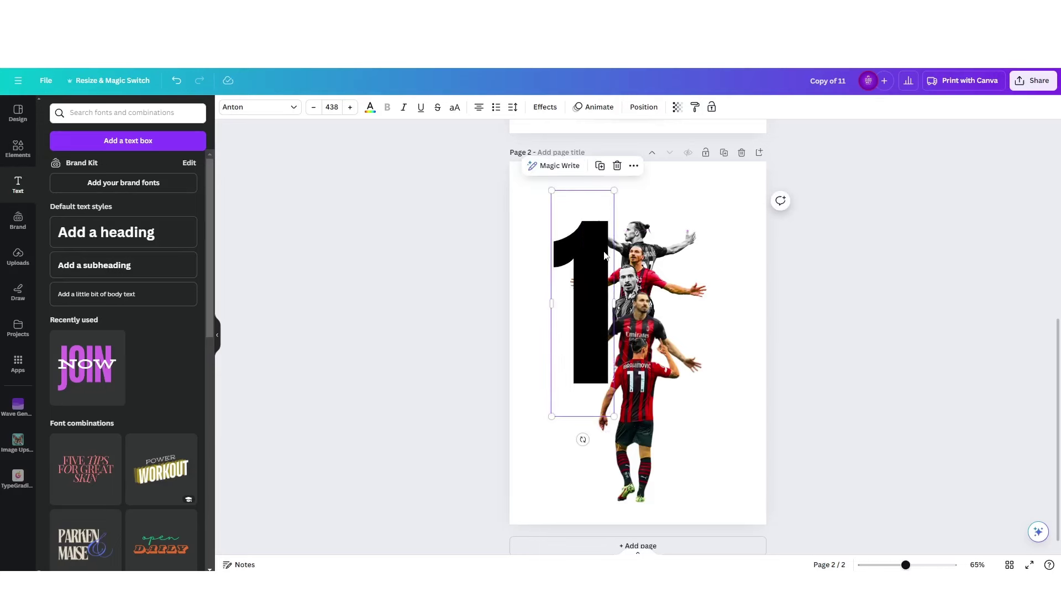
{"action": "scroll", "coordinate": [603, 252], "scroll_direction": "up", "scroll_amount": 5}
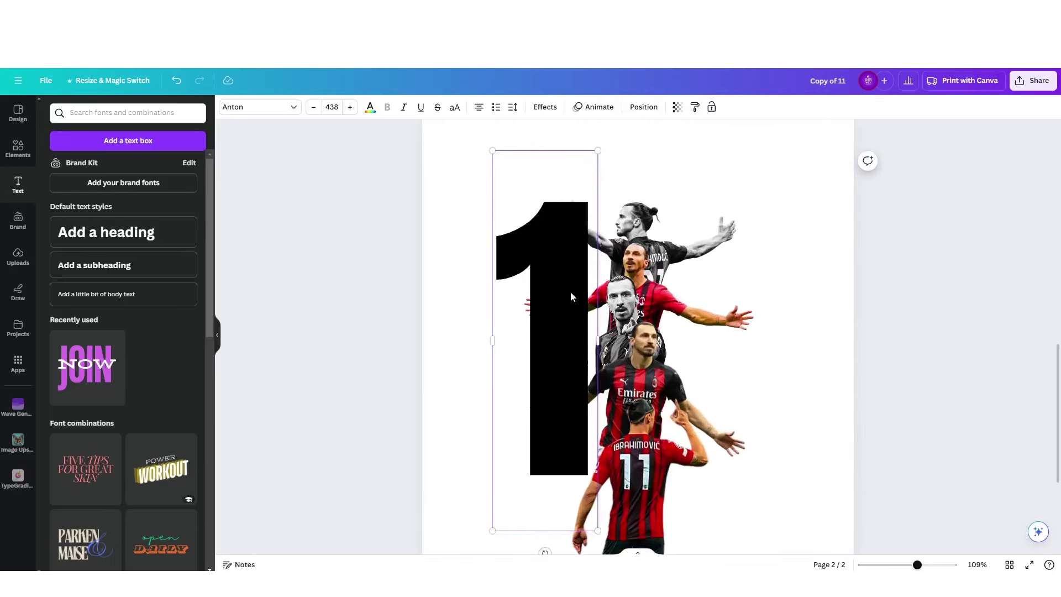
{"action": "left_click_drag", "start_coordinate": [570, 290], "coordinate": [695, 291]}
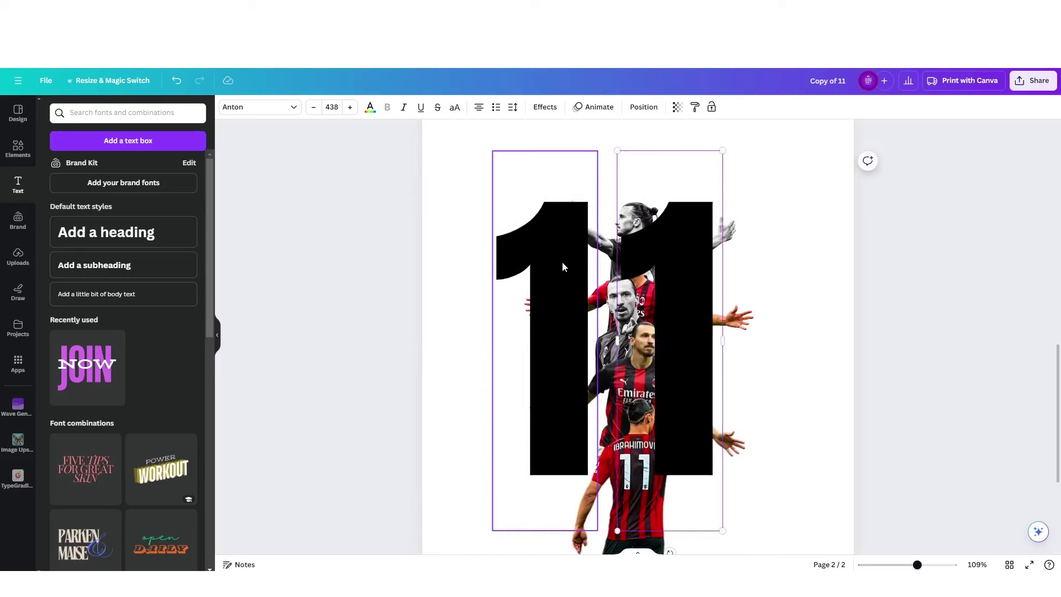
Colour the left "1" with the document red and apply the Hollow text effect at thickness 50.
{"action": "left_click", "coordinate": [562, 261]}
{"action": "left_click", "coordinate": [372, 109]}
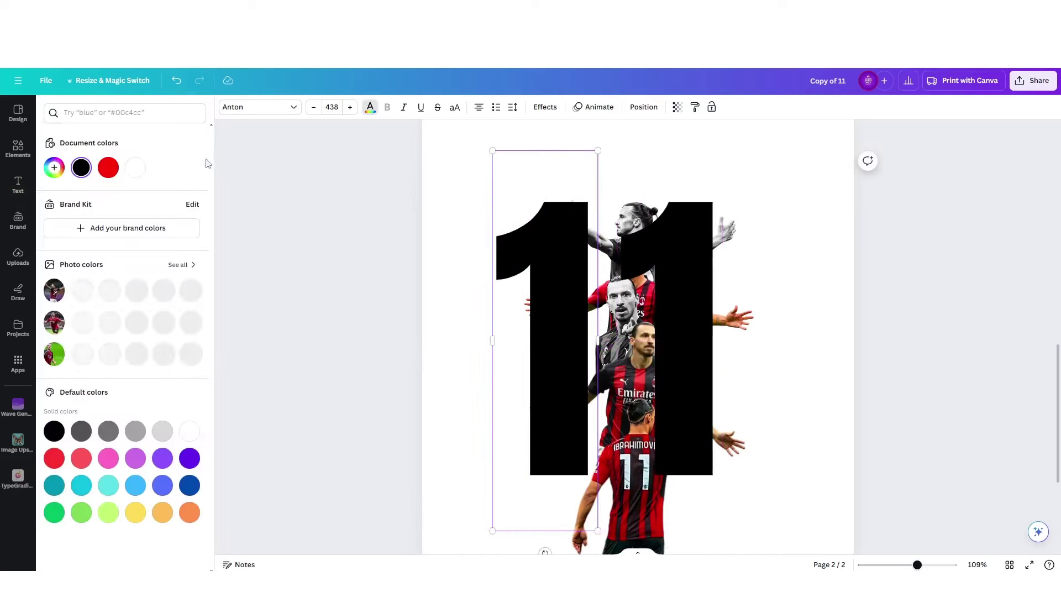
{"action": "left_click", "coordinate": [108, 167]}
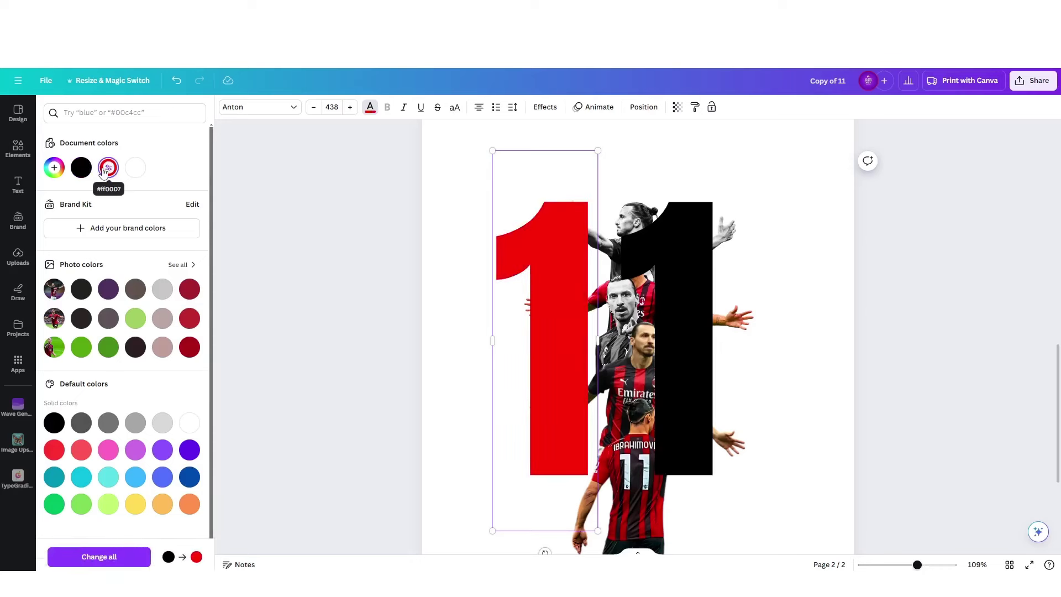
{"action": "left_click", "coordinate": [545, 107]}
{"action": "left_click", "coordinate": [81, 249]}
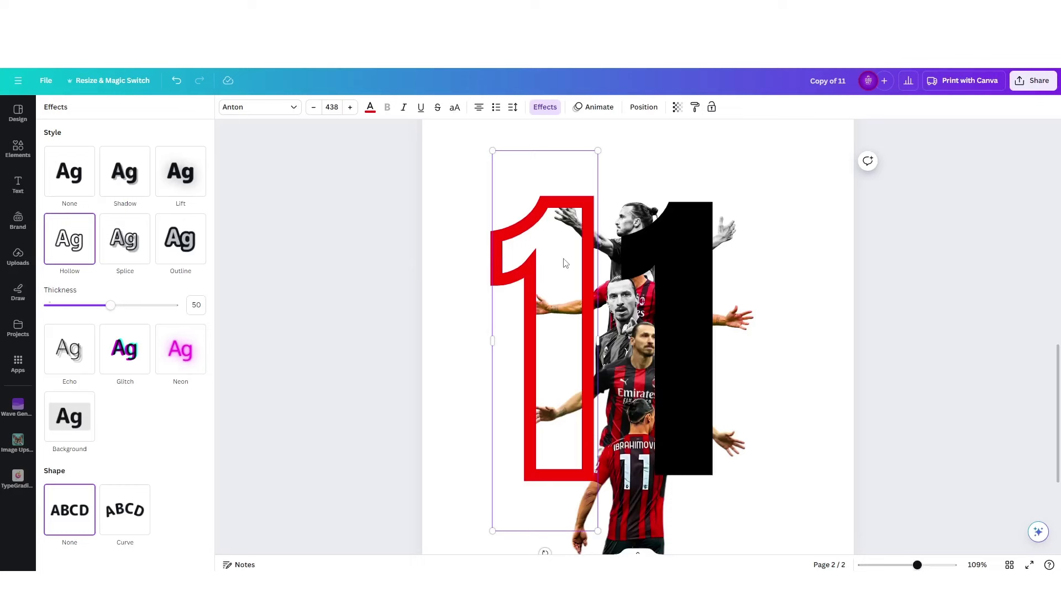
Colour the right "1" white and align it exactly on top of the red hollow "1".
{"action": "left_click", "coordinate": [689, 259]}
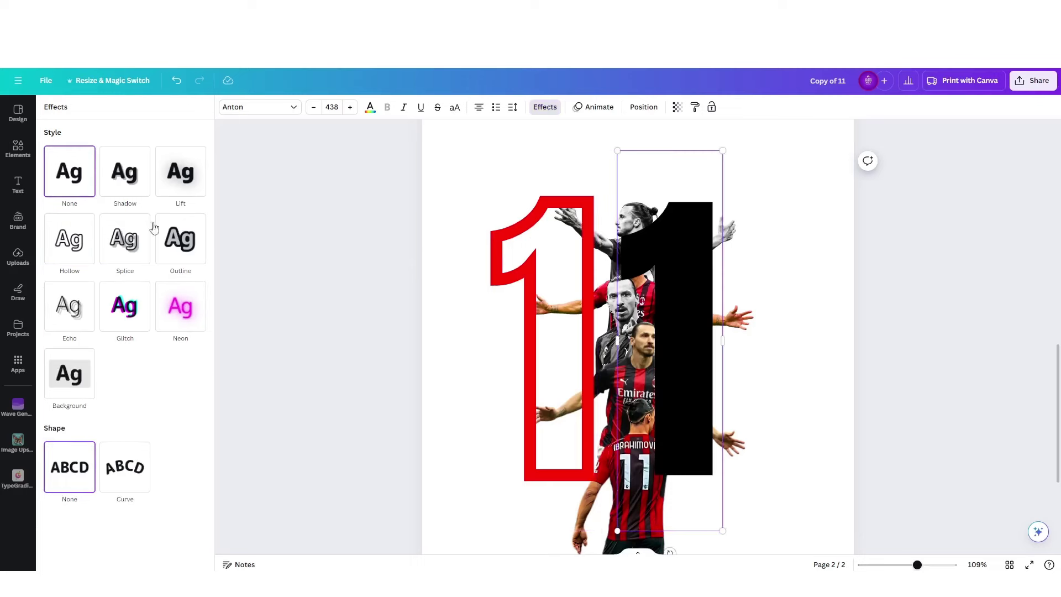
{"action": "left_click", "coordinate": [369, 109]}
{"action": "left_click", "coordinate": [135, 168]}
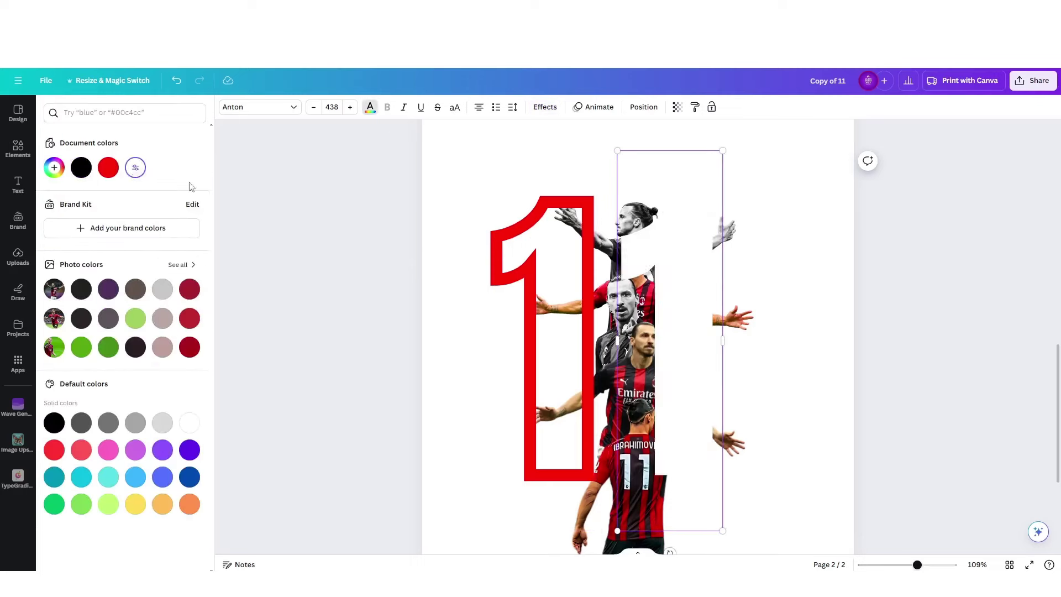
{"action": "left_click_drag", "start_coordinate": [678, 323], "coordinate": [552, 319]}
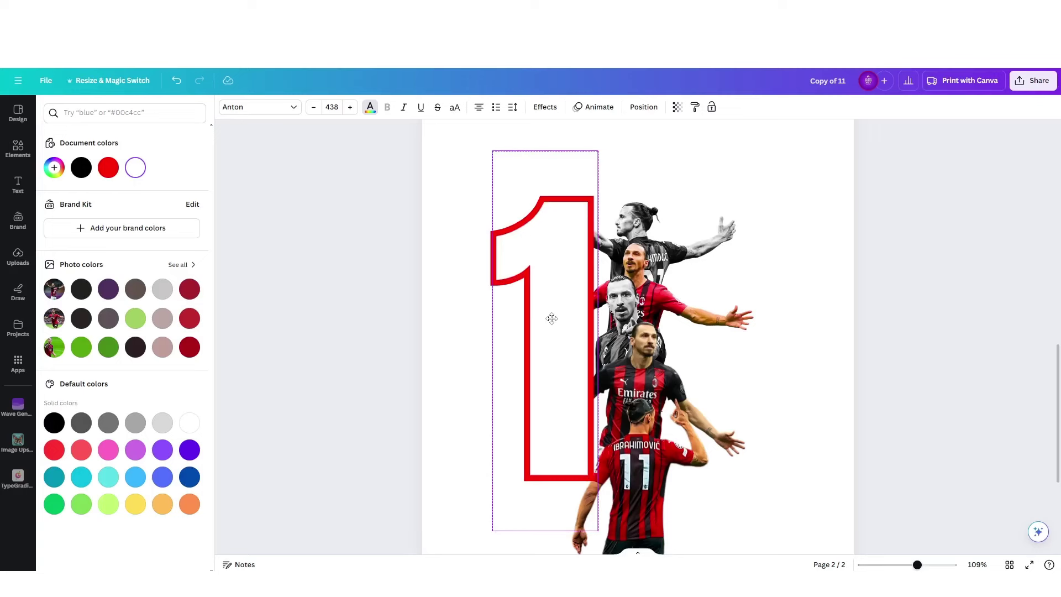
{"action": "left_click_drag", "start_coordinate": [552, 319], "coordinate": [552, 318]}
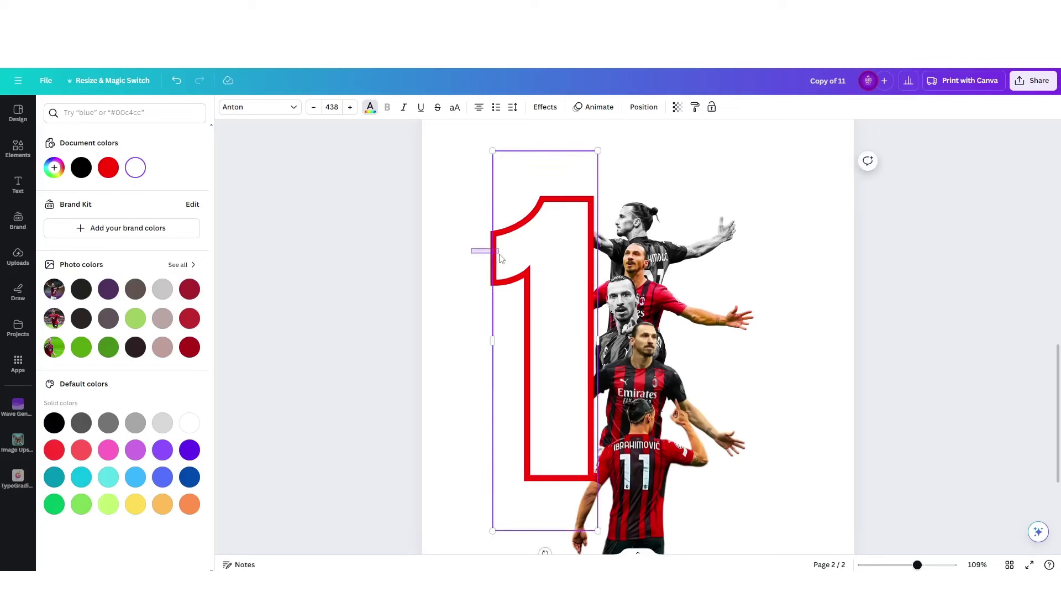
Group the white "1" with the red hollow "1" and move the group to the right side of page 2.
{"action": "left_click", "coordinate": [501, 258], "text": "shift"}
{"action": "left_click", "coordinate": [553, 134]}
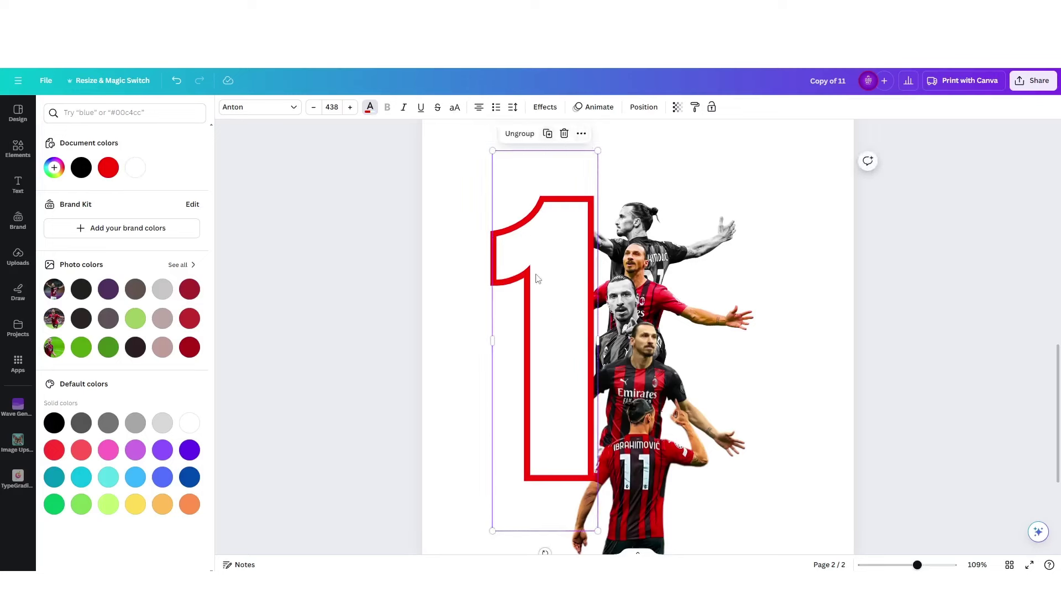
{"action": "left_click_drag", "start_coordinate": [536, 278], "coordinate": [777, 254]}
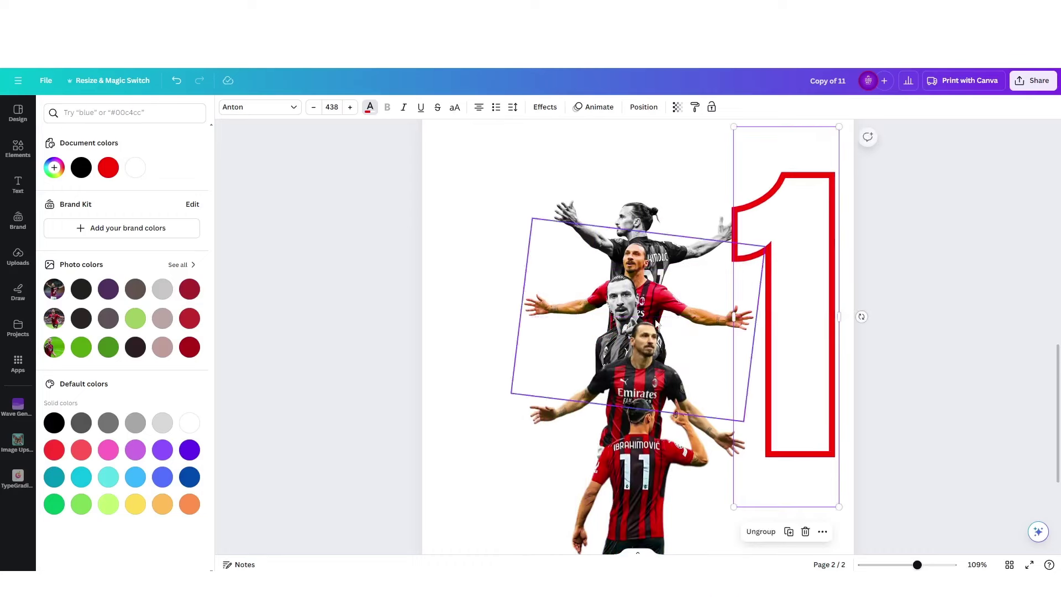
Following the poster on page 1, place two copies of the grouped "1" side by side over the players to form "11".
{"action": "scroll", "coordinate": [656, 323], "scroll_direction": "up", "scroll_amount": 10}
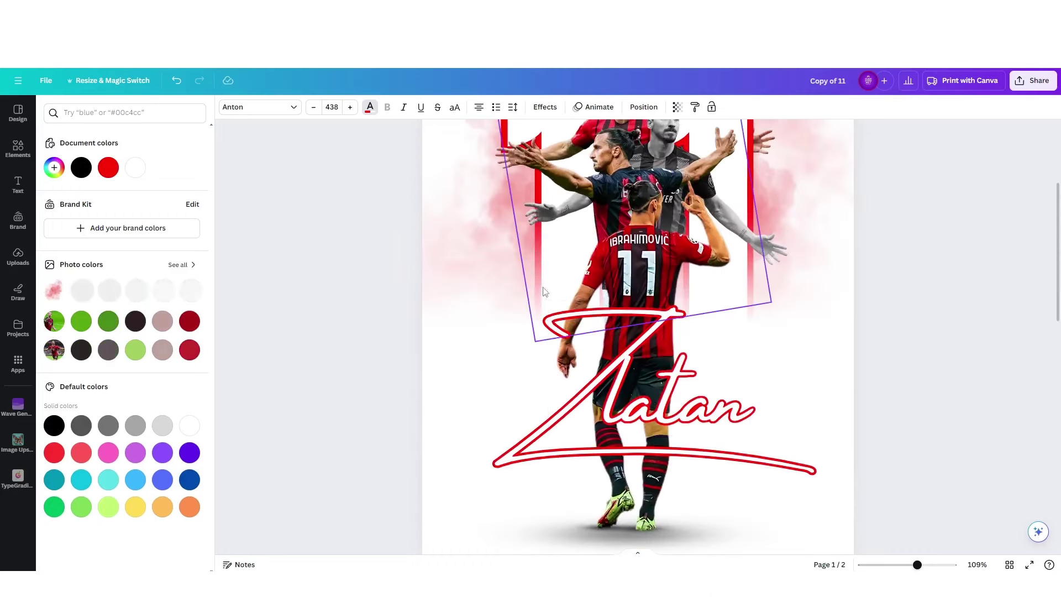
{"action": "scroll", "coordinate": [562, 256], "scroll_direction": "up", "scroll_amount": 3}
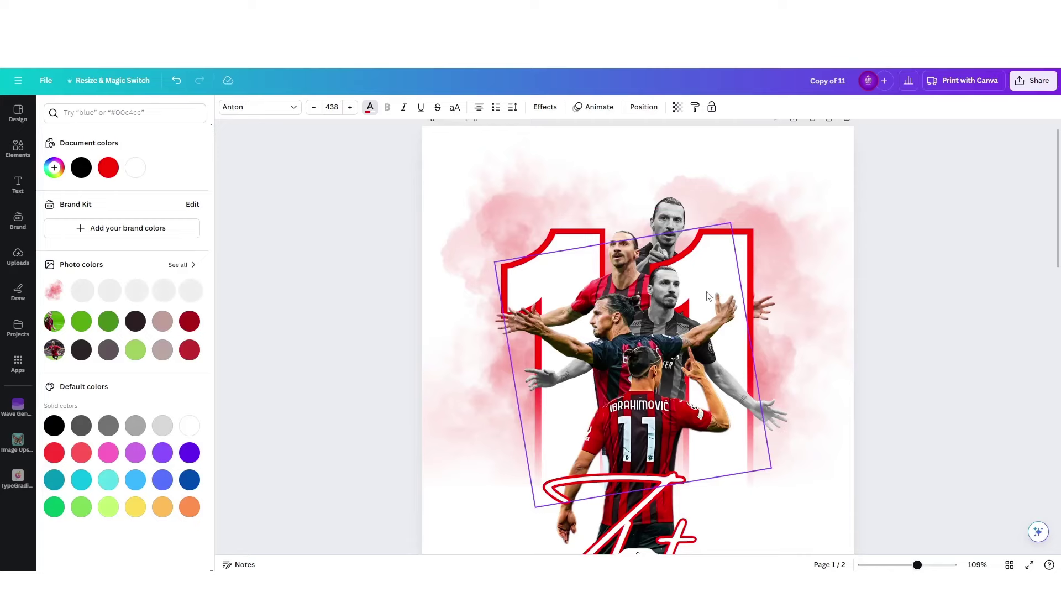
{"action": "scroll", "coordinate": [708, 296], "scroll_direction": "down", "scroll_amount": 12}
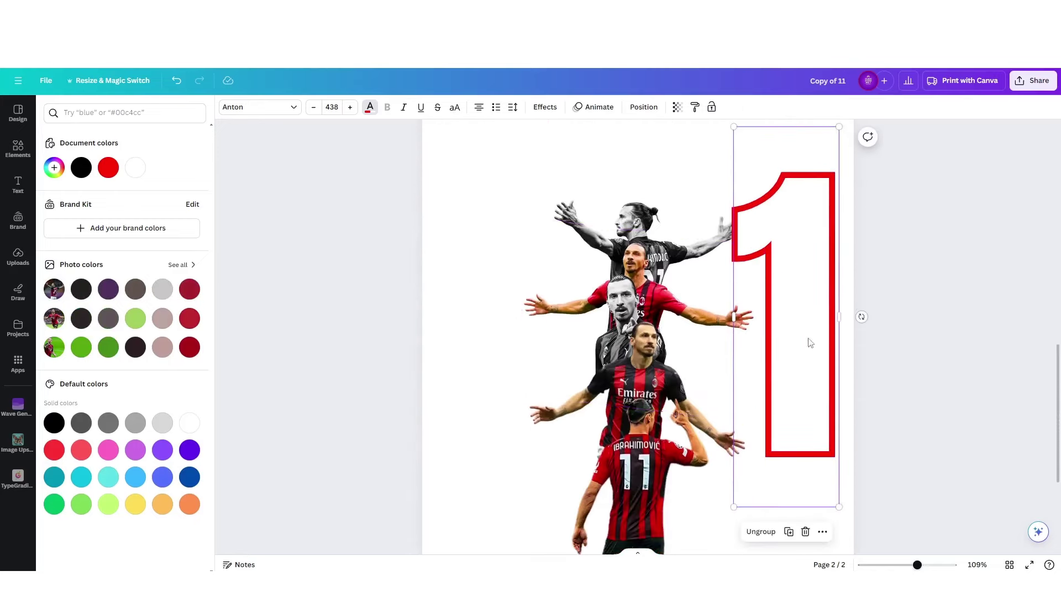
{"action": "left_click_drag", "start_coordinate": [811, 343], "coordinate": [711, 363]}
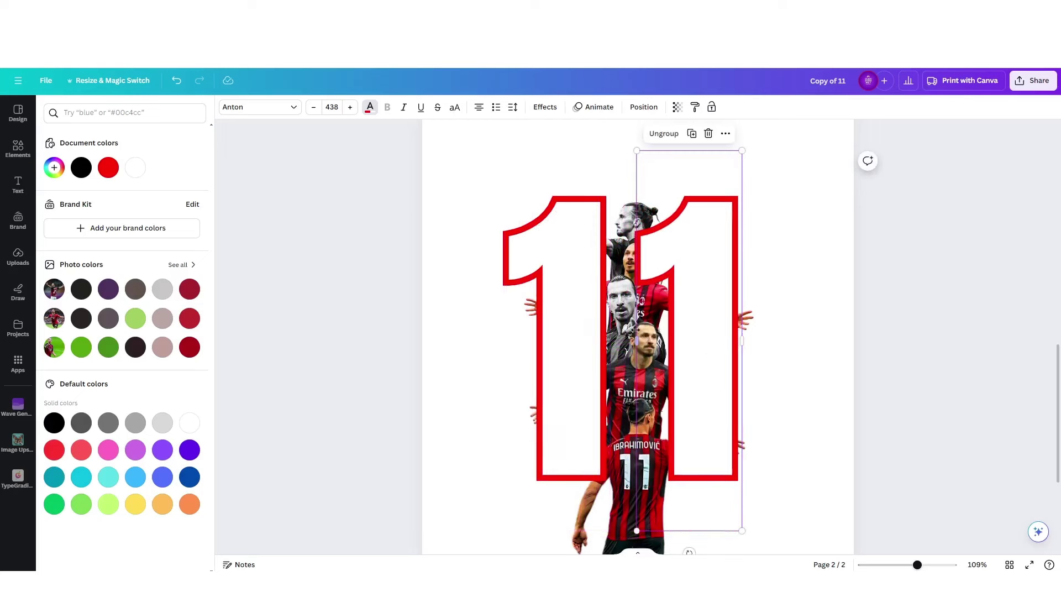
{"action": "left_click", "coordinate": [597, 276]}
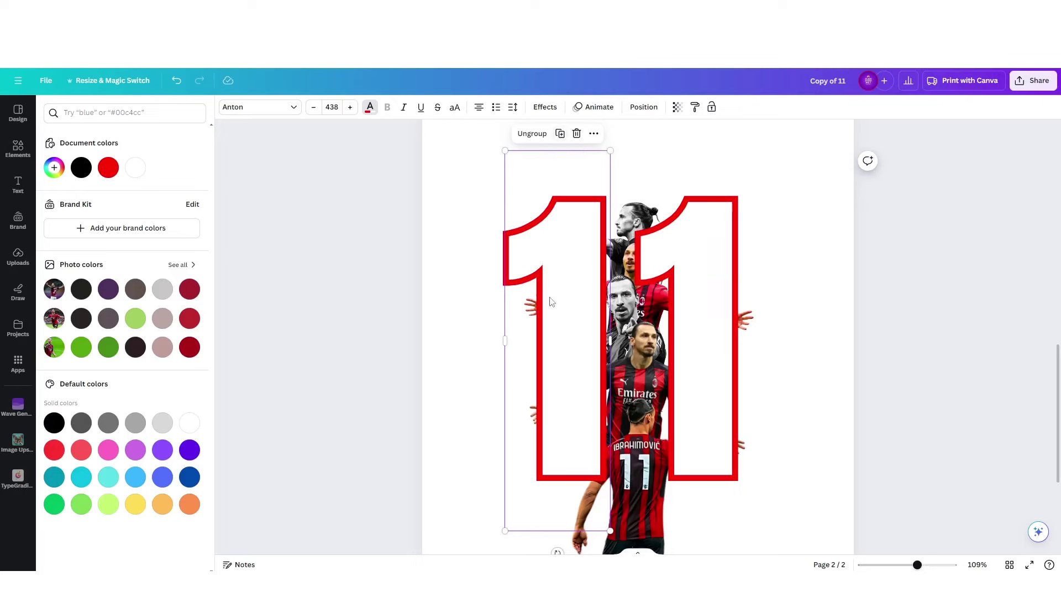
{"action": "key", "text": "ctrl+d"}
{"action": "left_click_drag", "start_coordinate": [550, 301], "coordinate": [791, 304]}
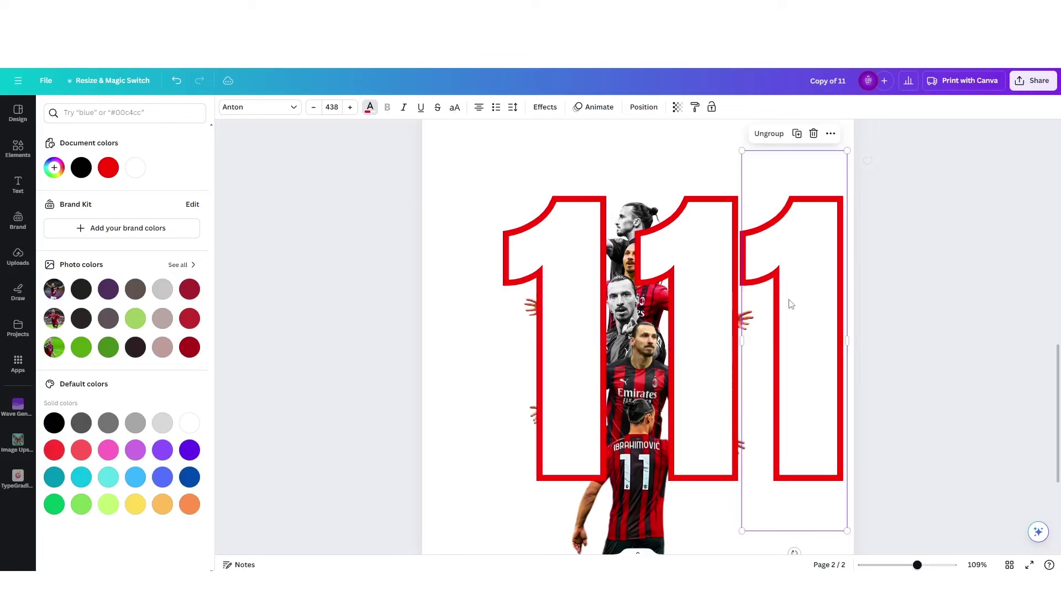
{"action": "left_click", "coordinate": [813, 133]}
Send both grouped "1"s to the back so they sit behind all the player cutouts.
{"action": "left_click", "coordinate": [608, 166]}
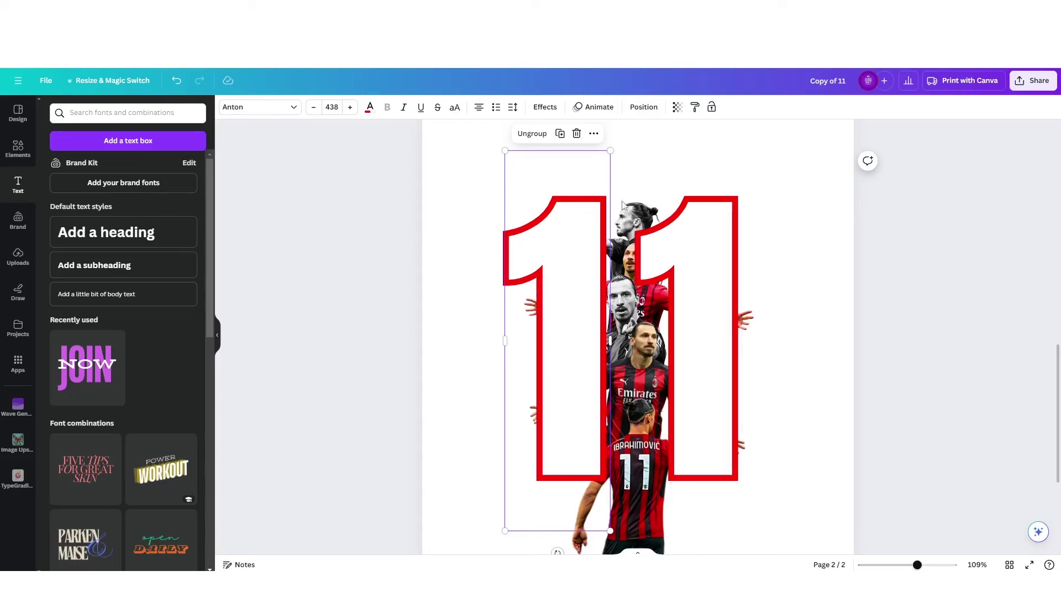
{"action": "left_click", "coordinate": [644, 106]}
{"action": "left_click", "coordinate": [145, 154]}
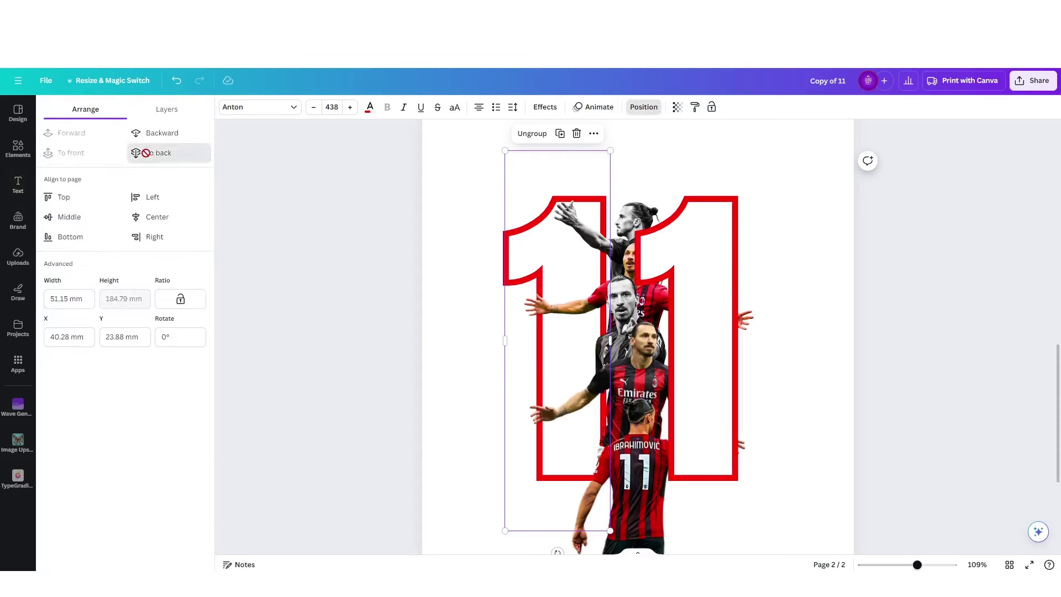
{"action": "left_click", "coordinate": [713, 182]}
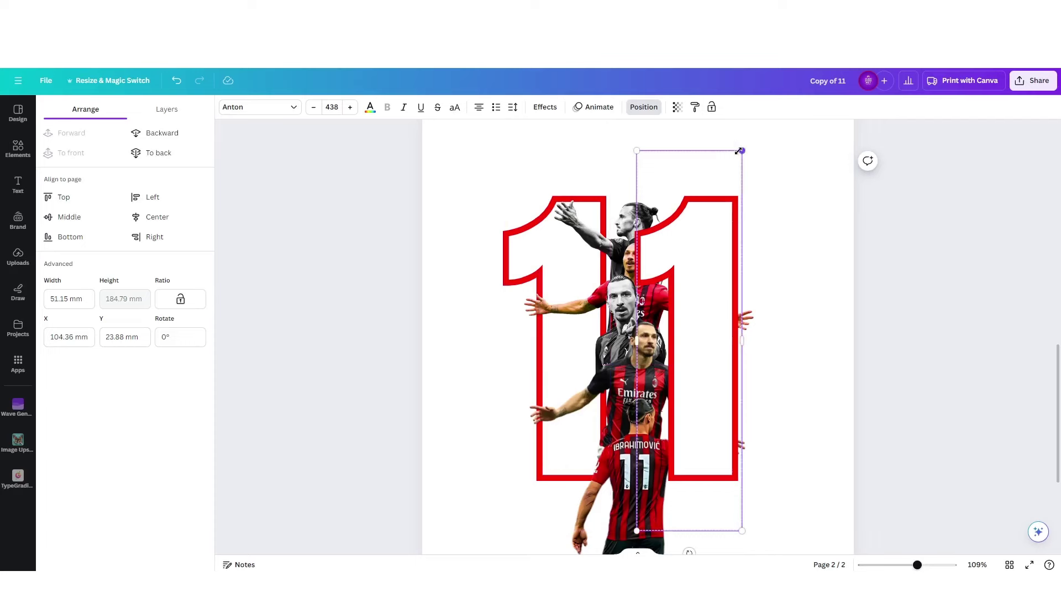
{"action": "left_click", "coordinate": [162, 153]}
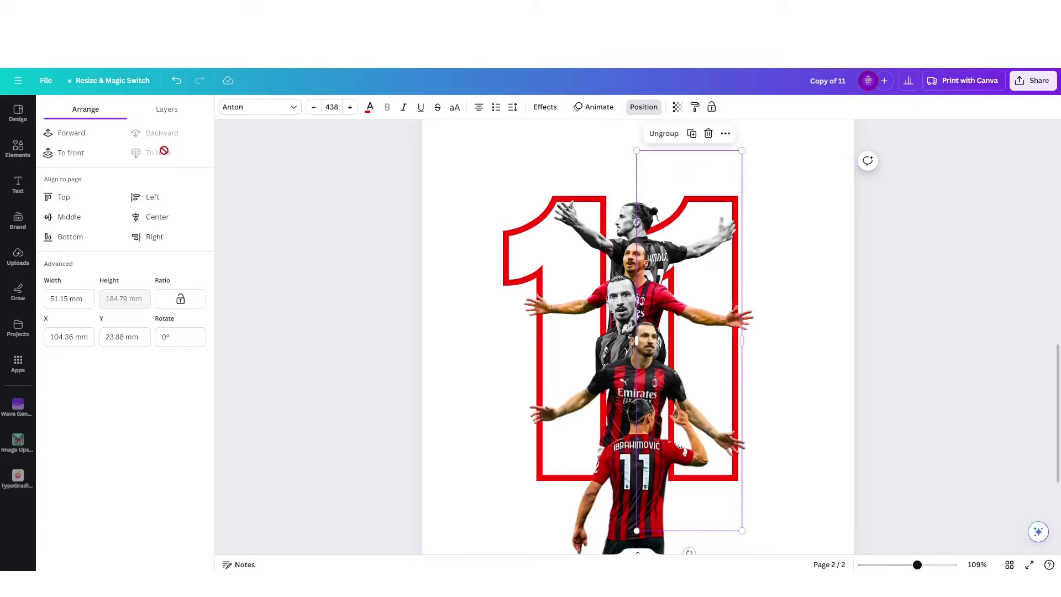
Select both "1" groups together and raise them slightly behind the players, to a Y position of about 17.61 mm.
{"action": "left_click", "coordinate": [706, 221]}
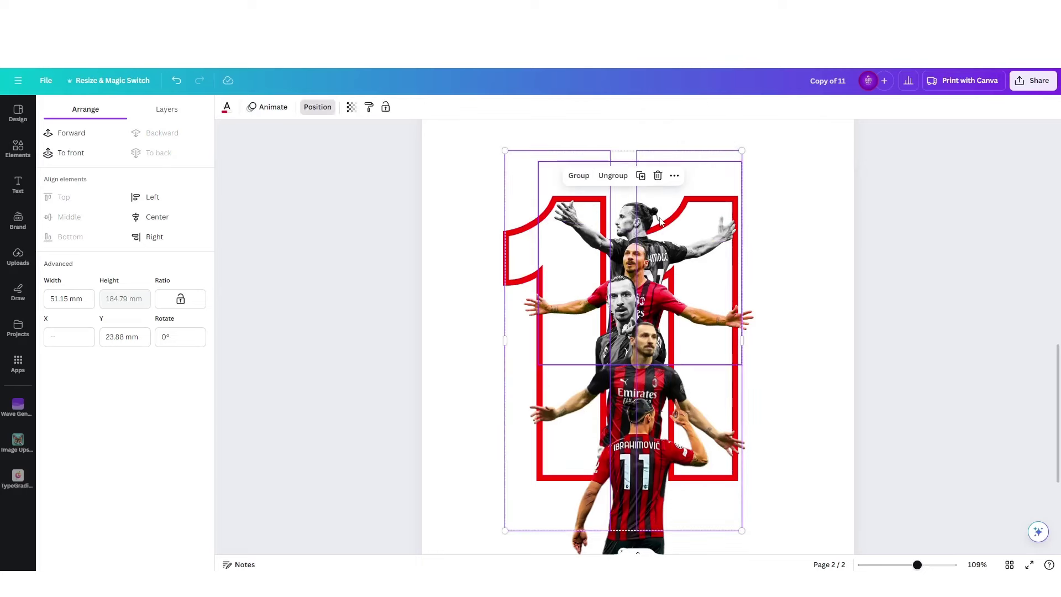
{"action": "mouse_move", "coordinate": [707, 213]}
{"action": "left_mouse_down"}
{"action": "mouse_move", "coordinate": [707, 198]}
{"action": "mouse_move", "coordinate": [705, 208]}
{"action": "left_mouse_up"}
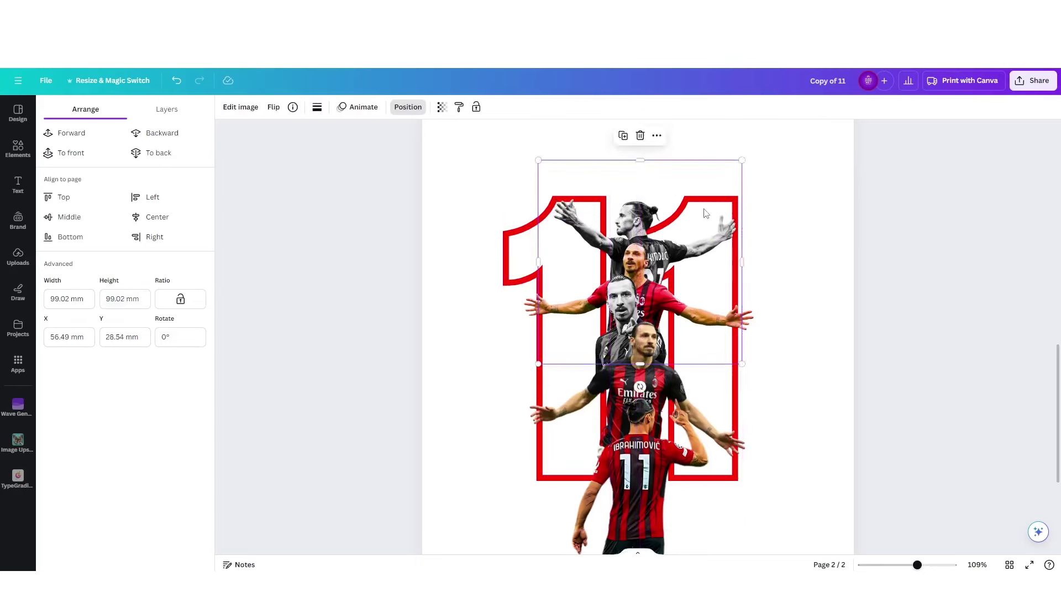
{"action": "left_click", "coordinate": [505, 191]}
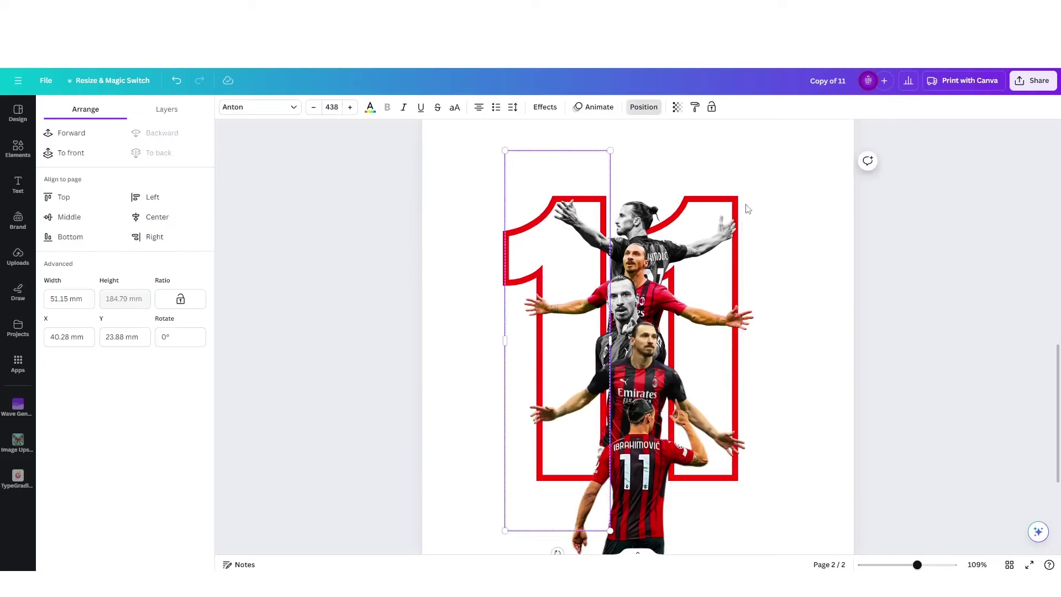
{"action": "left_click", "coordinate": [732, 494], "text": "shift"}
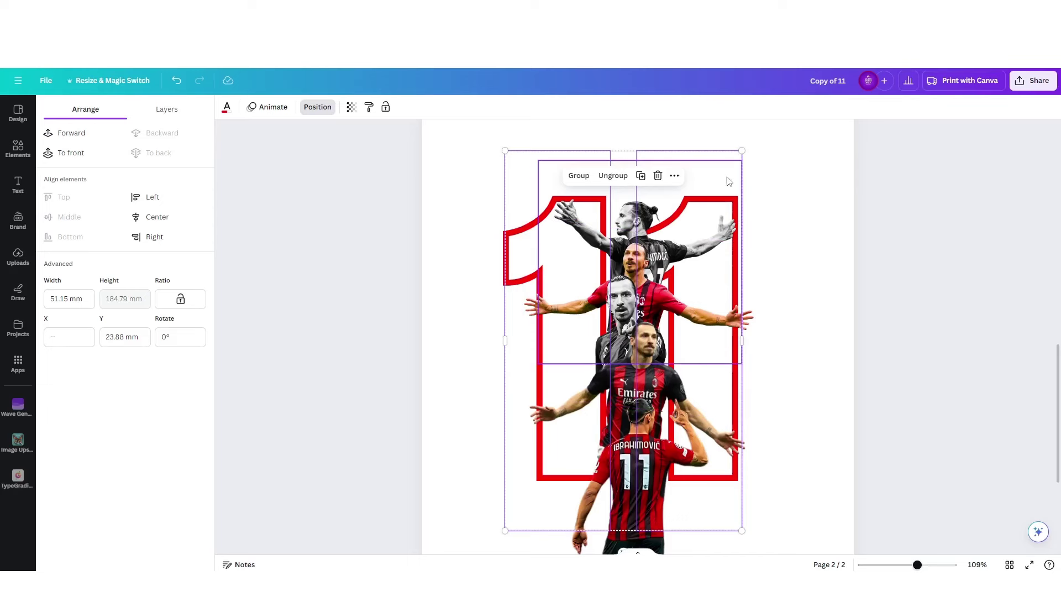
{"action": "mouse_move", "coordinate": [520, 213]}
{"action": "left_mouse_down"}
{"action": "mouse_move", "coordinate": [520, 184]}
{"action": "mouse_move", "coordinate": [519, 195]}
{"action": "left_mouse_up"}
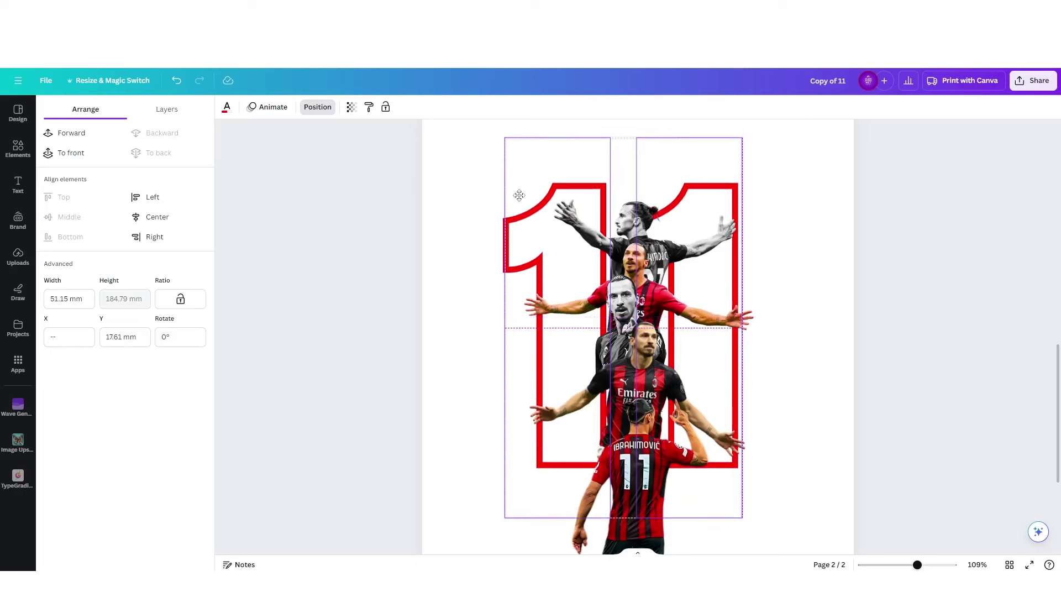
Examine the red "11" and the layered player cutouts on page 2, close up and as a whole.
{"action": "scroll", "coordinate": [780, 353], "scroll_direction": "up", "scroll_amount": 2}
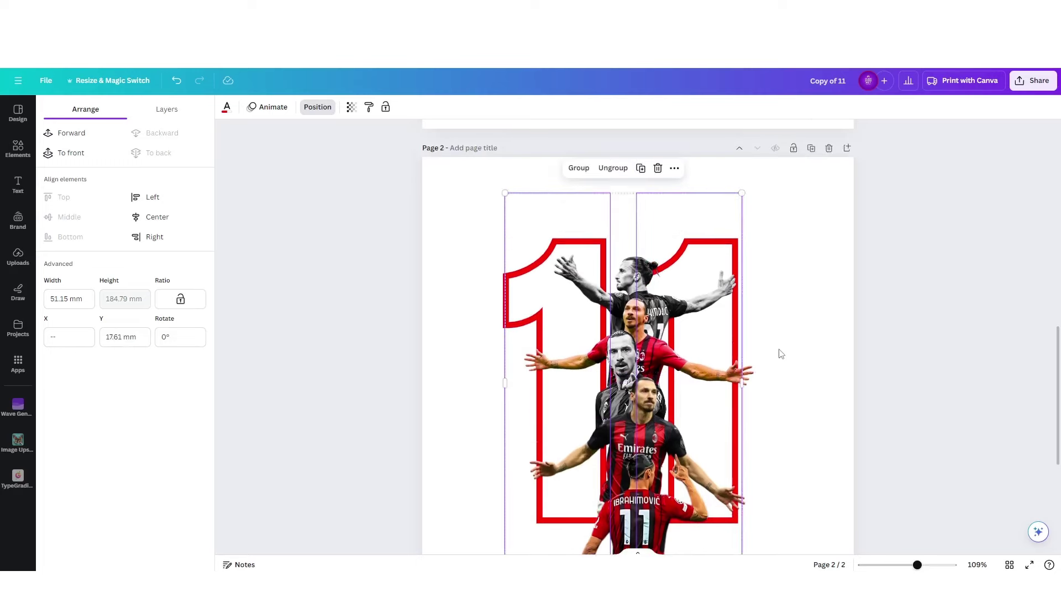
{"action": "left_click", "coordinate": [805, 274]}
{"action": "scroll", "coordinate": [805, 274], "scroll_direction": "down", "scroll_amount": 2}
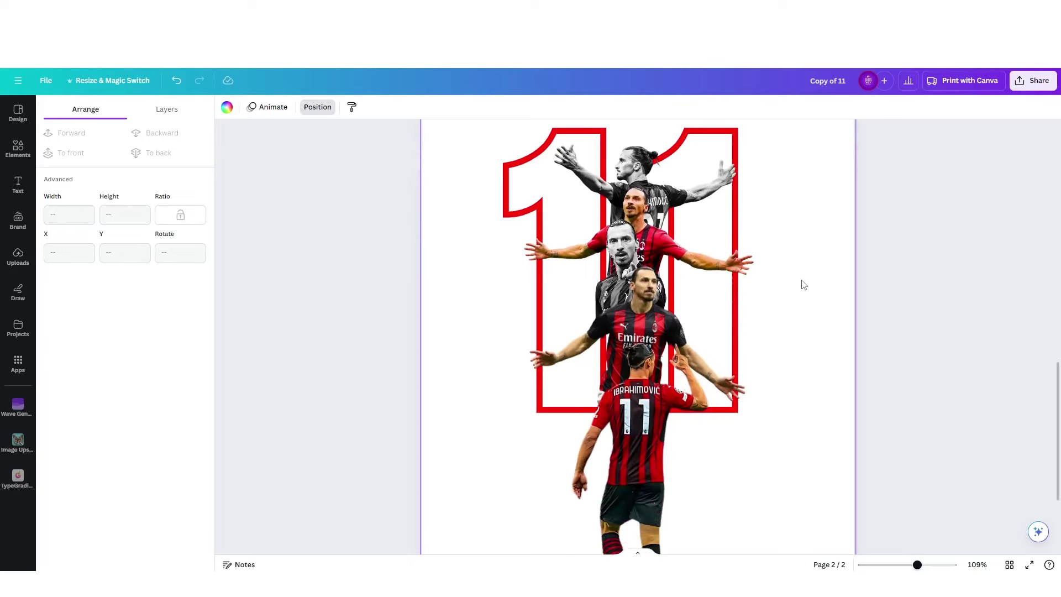
{"action": "scroll", "coordinate": [800, 265], "scroll_direction": "up", "scroll_amount": 4}
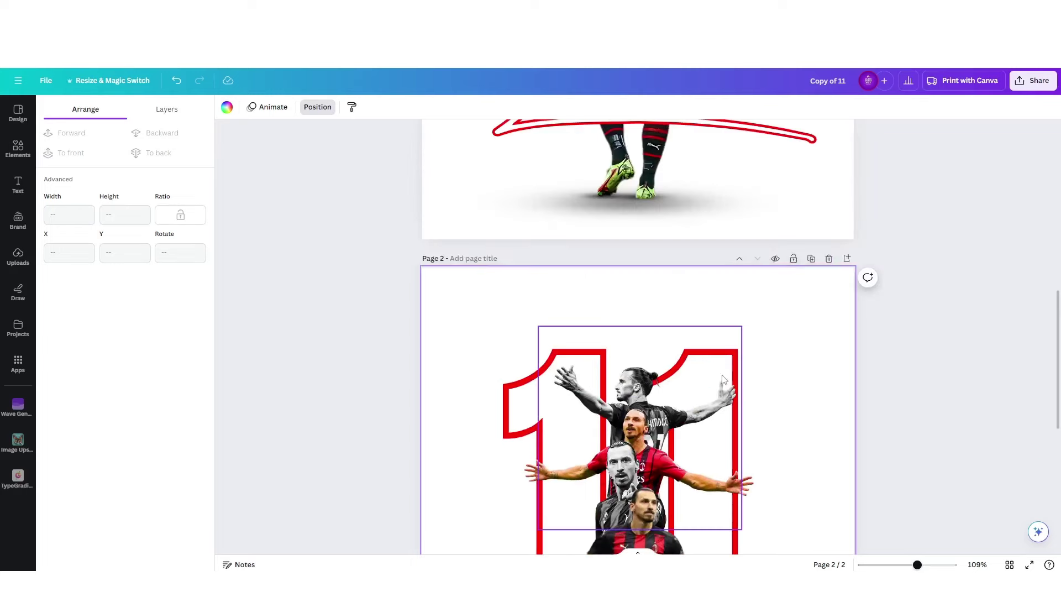
{"action": "scroll", "coordinate": [721, 382], "scroll_direction": "up", "scroll_amount": 5}
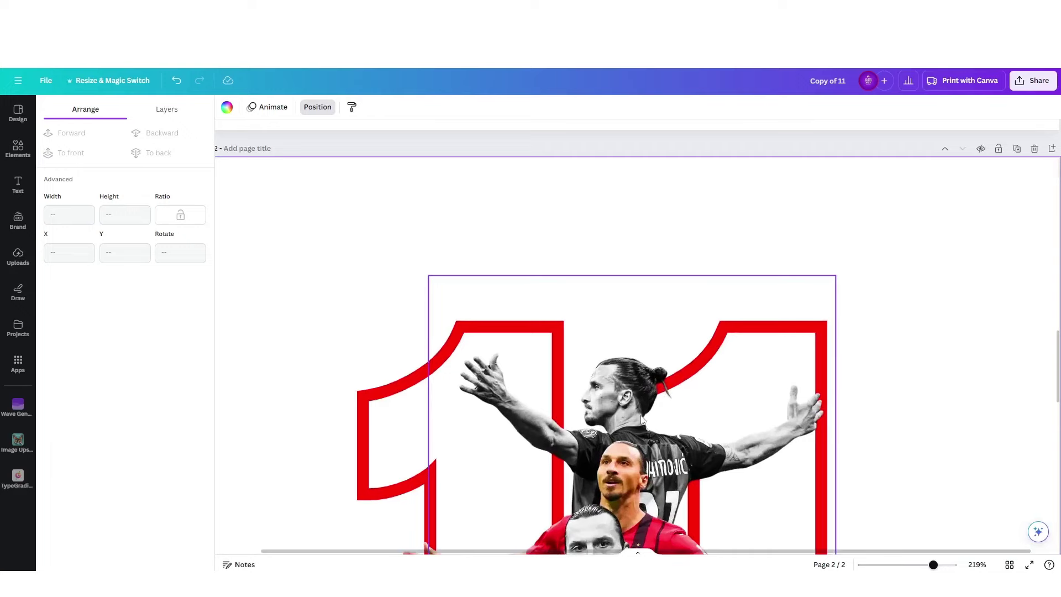
{"action": "scroll", "coordinate": [728, 425], "scroll_direction": "down", "scroll_amount": 5}
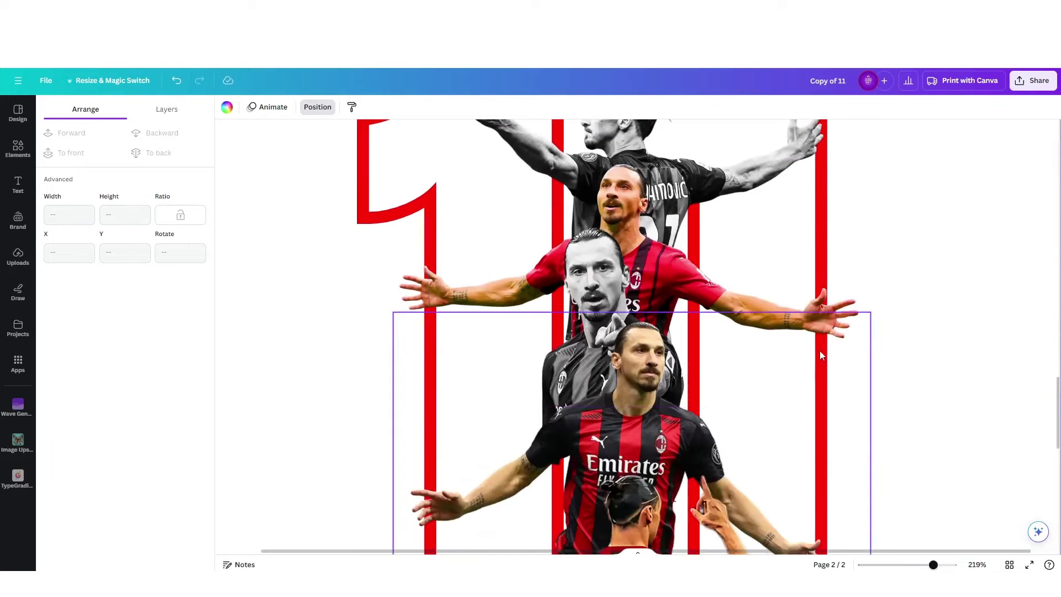
{"action": "scroll", "coordinate": [727, 345], "scroll_direction": "down", "scroll_amount": 6}
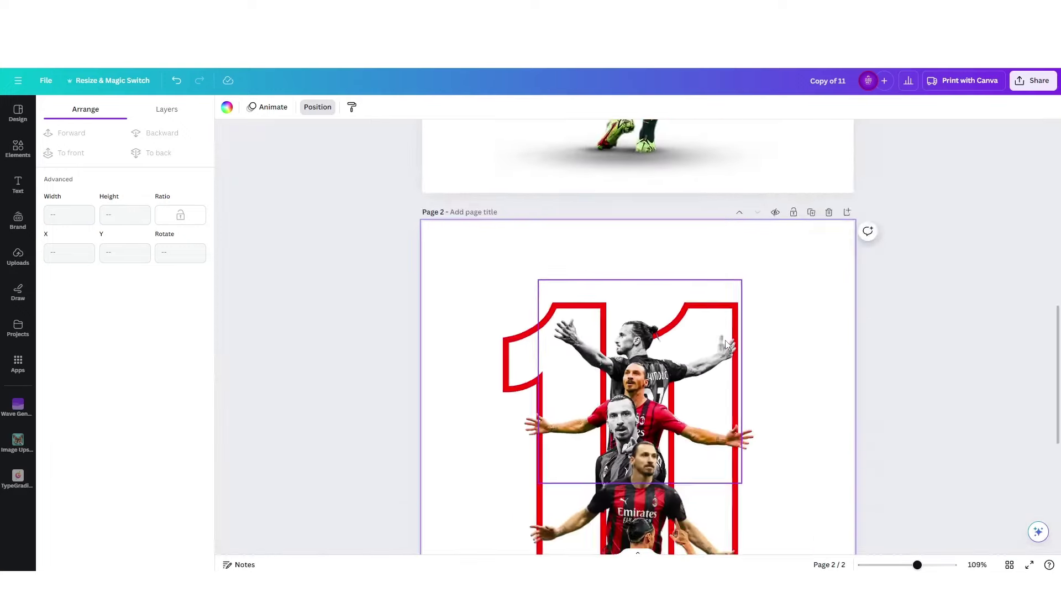
{"action": "scroll", "coordinate": [741, 347], "scroll_direction": "down", "scroll_amount": 4}
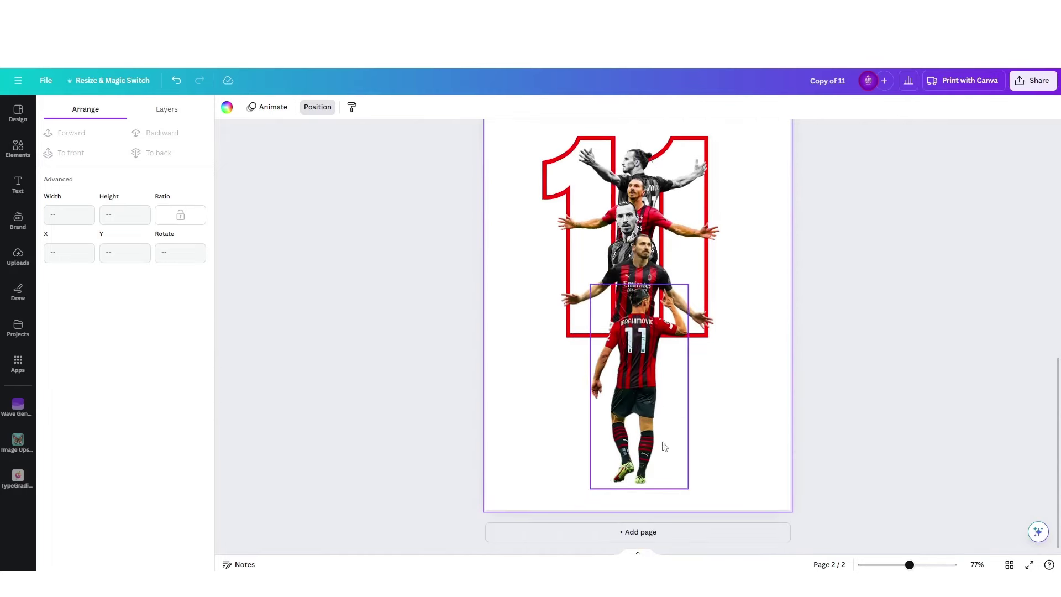
{"action": "scroll", "coordinate": [664, 446], "scroll_direction": "up", "scroll_amount": 5}
{"action": "scroll", "coordinate": [629, 315], "scroll_direction": "down", "scroll_amount": 5}
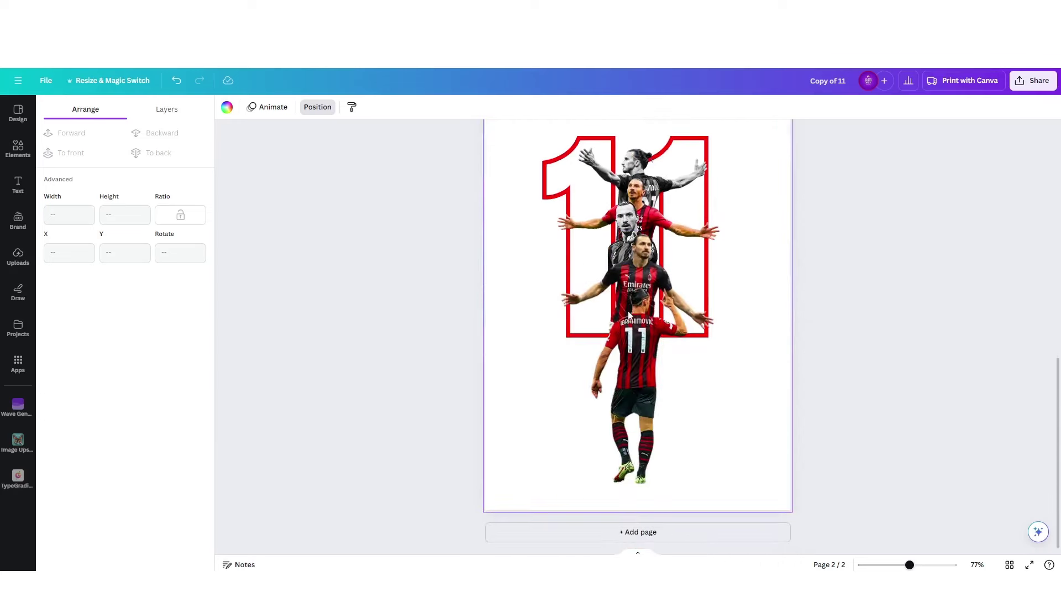
Add a soft shadow graphic about 168 mm wide under the front player's feet and send it to the back.
{"action": "left_click", "coordinate": [20, 172]}
{"action": "left_click", "coordinate": [18, 148]}
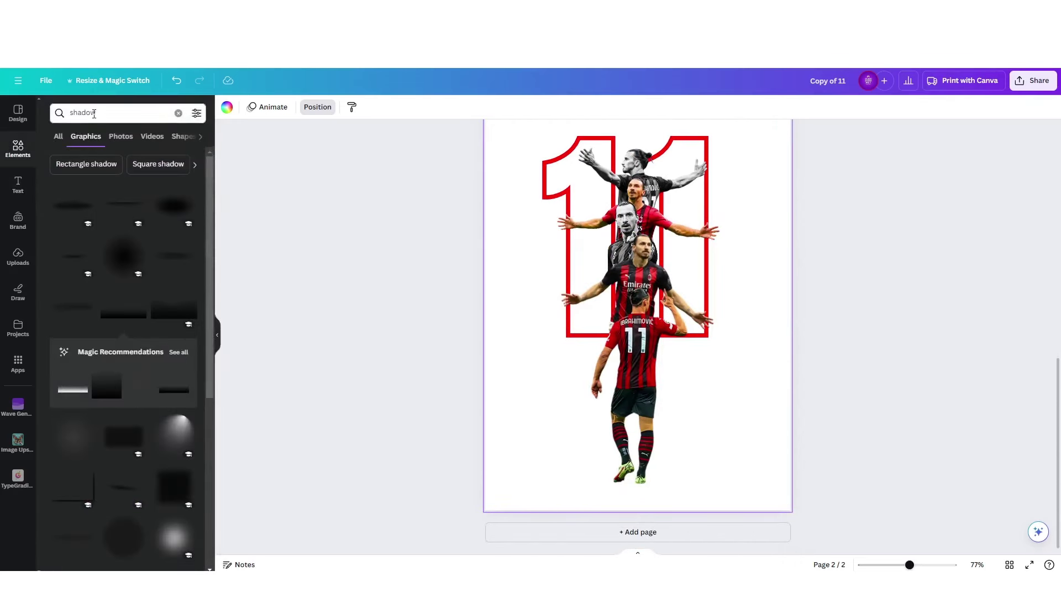
{"action": "left_click", "coordinate": [71, 264]}
{"action": "left_click_drag", "start_coordinate": [742, 298], "coordinate": [730, 484]}
{"action": "scroll", "coordinate": [730, 484], "scroll_direction": "up", "scroll_amount": 5}
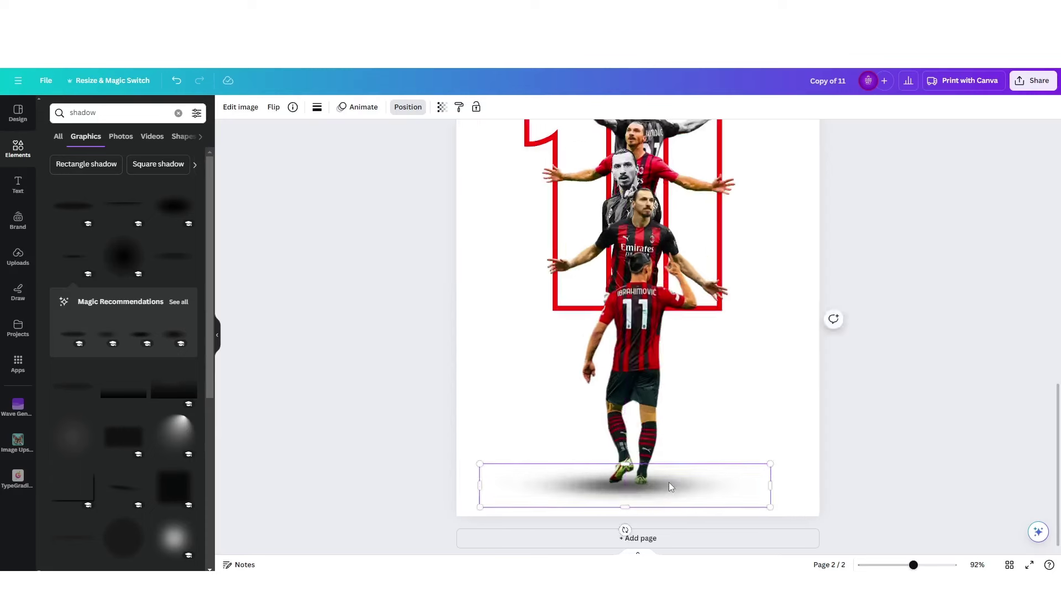
{"action": "left_click_drag", "start_coordinate": [704, 491], "coordinate": [709, 491]}
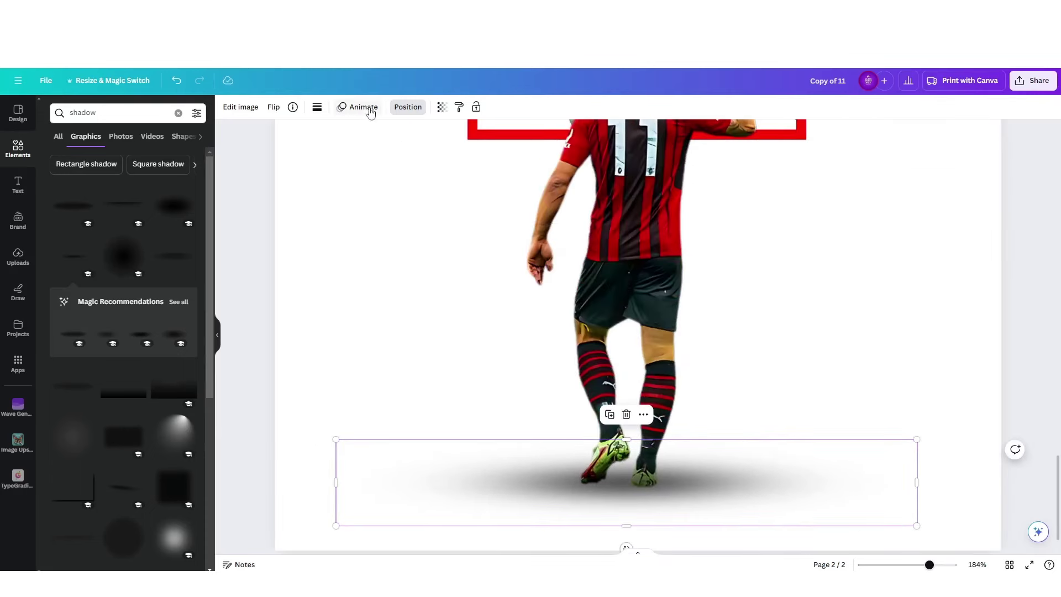
{"action": "left_click", "coordinate": [412, 108]}
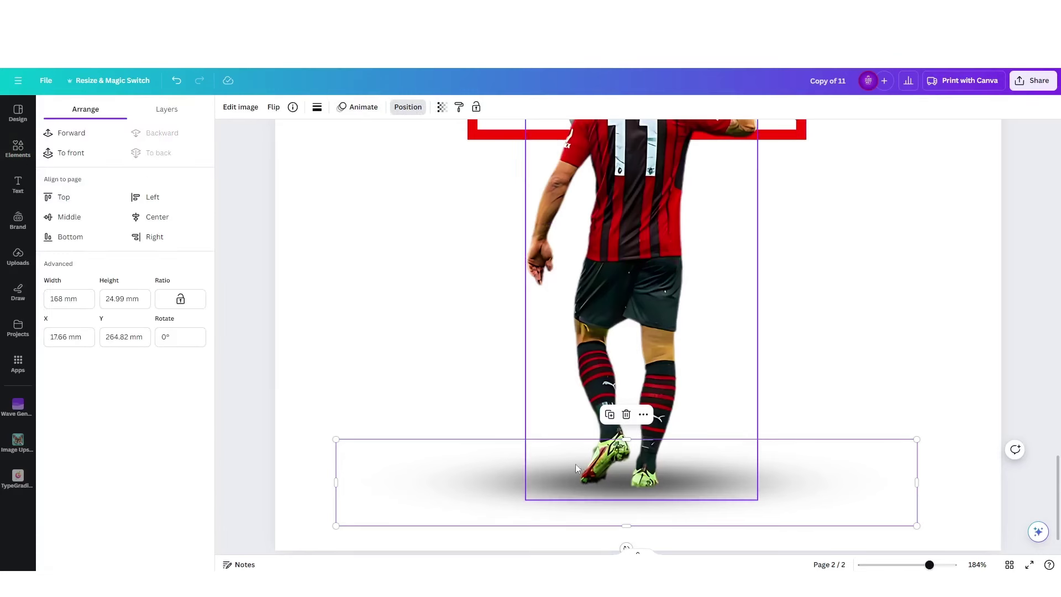
Duplicate the wide shadow, shrink the copy to about 49 mm wide, and position it behind the player directly beneath the feet.
{"action": "left_click_drag", "start_coordinate": [789, 485], "coordinate": [804, 499]}
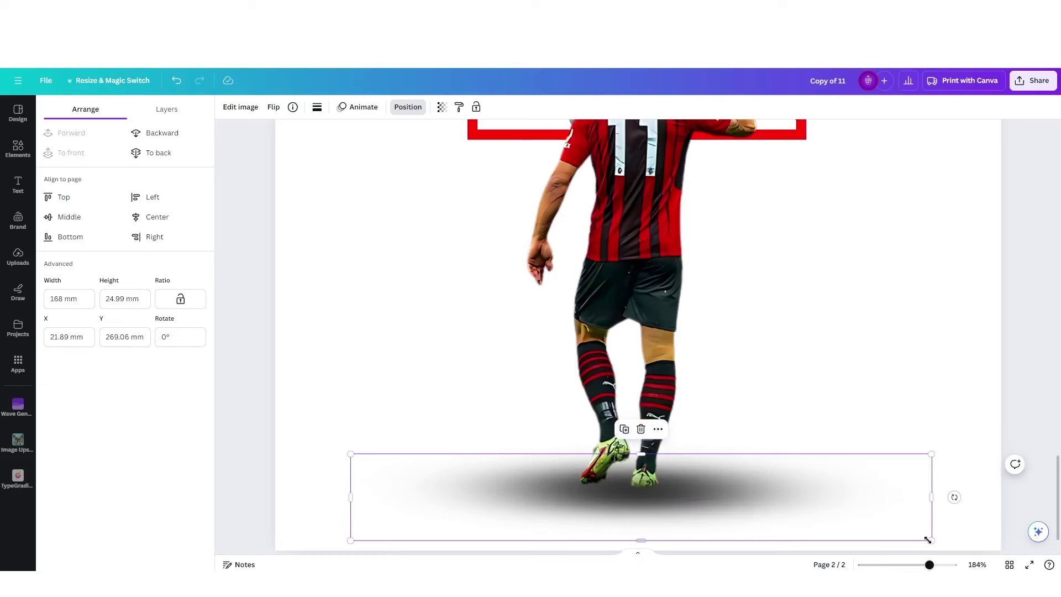
{"action": "left_click_drag", "start_coordinate": [929, 540], "coordinate": [576, 488]}
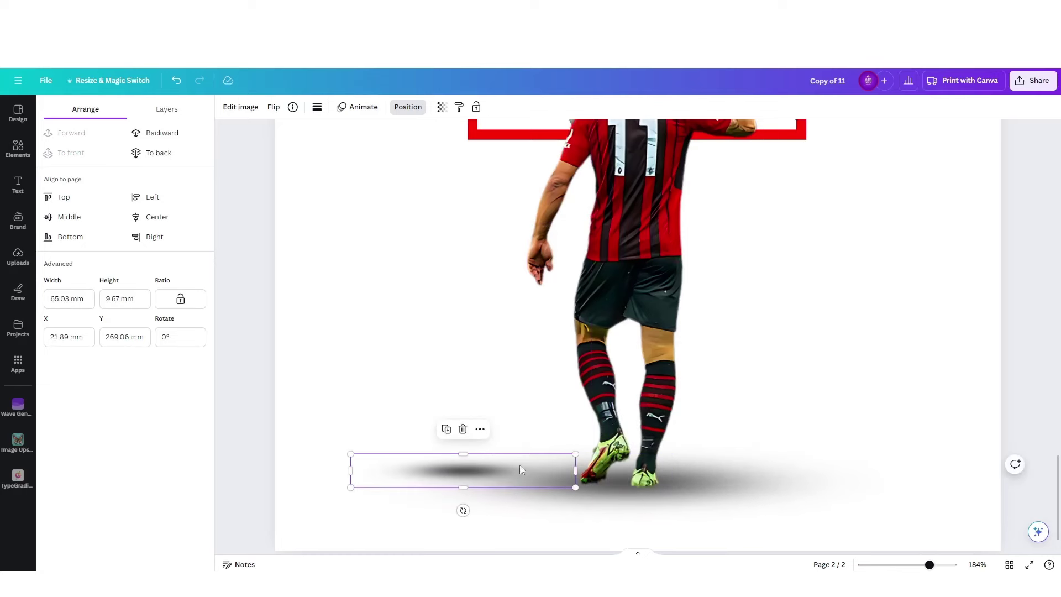
{"action": "left_click_drag", "start_coordinate": [520, 469], "coordinate": [632, 483]}
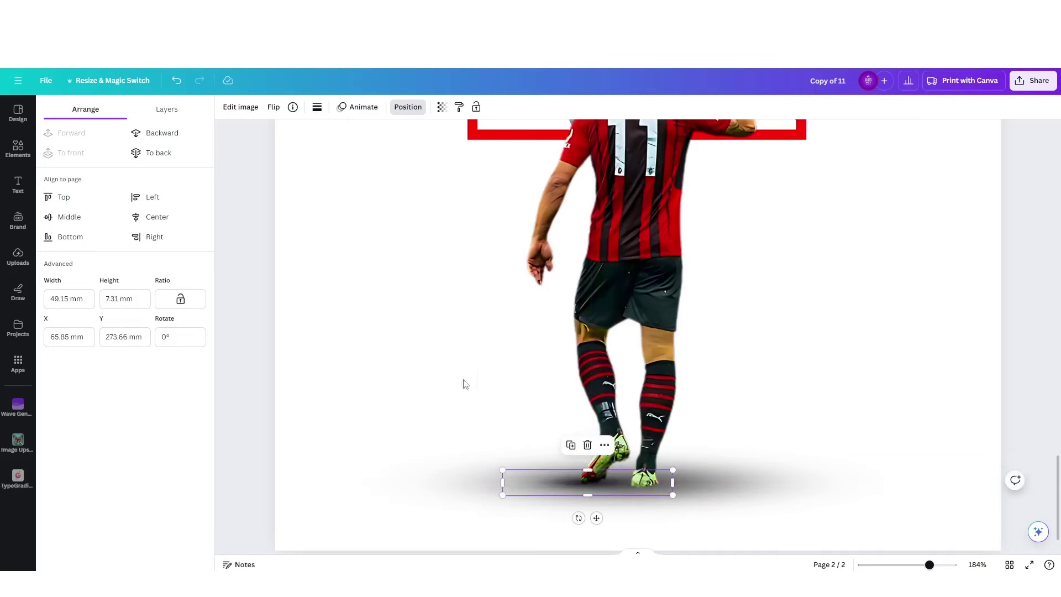
{"action": "left_click", "coordinate": [156, 138]}
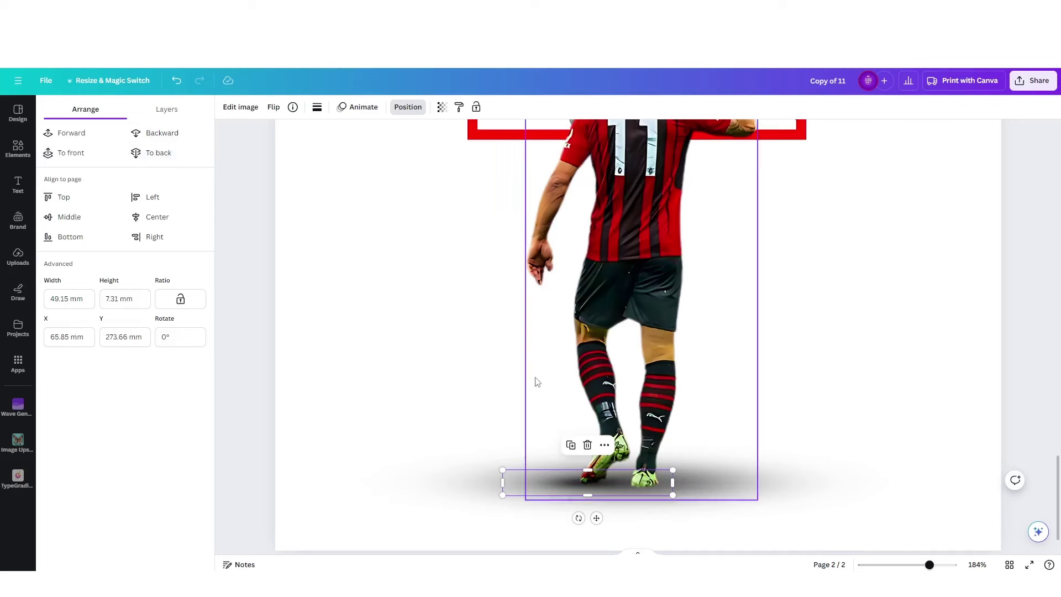
{"action": "left_click_drag", "start_coordinate": [612, 483], "coordinate": [671, 486]}
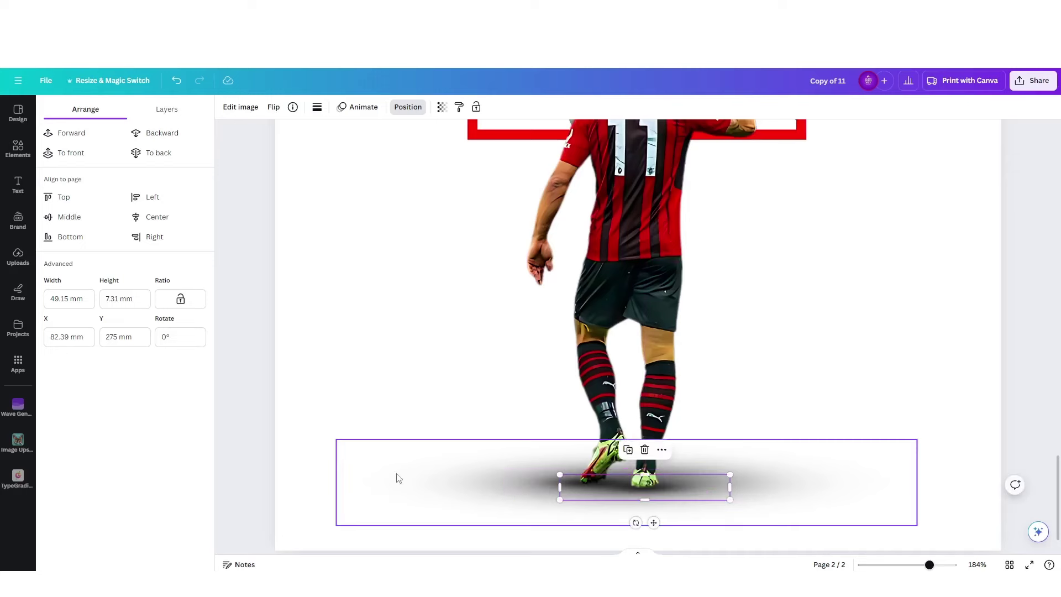
{"action": "scroll", "coordinate": [459, 465], "scroll_direction": "down", "scroll_amount": 5}
{"action": "left_click", "coordinate": [788, 399]}
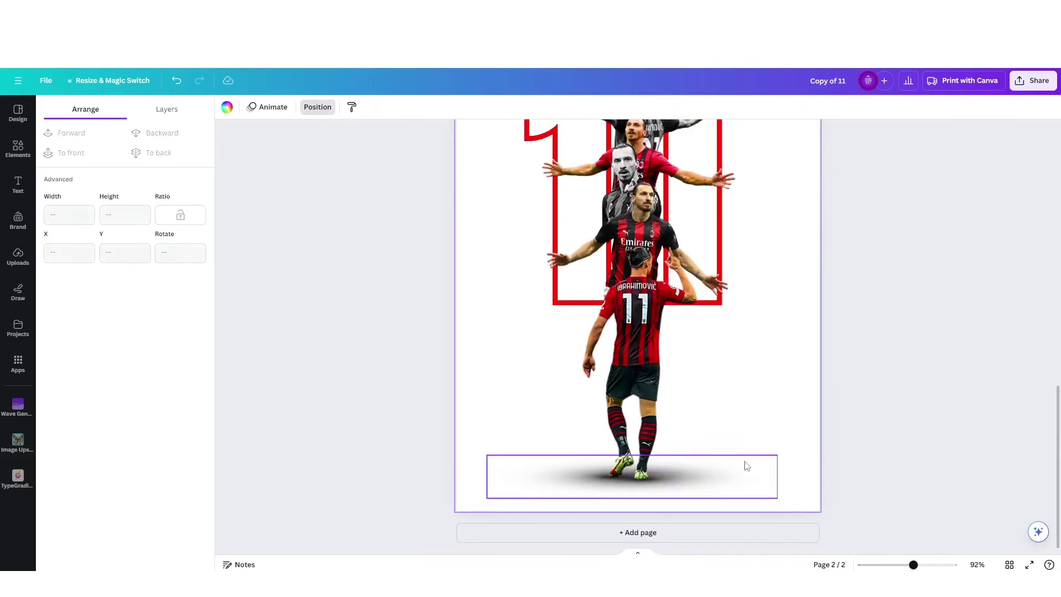
Set the transparency of the wide shadow under the front player to 50.
{"action": "left_click", "coordinate": [709, 485]}
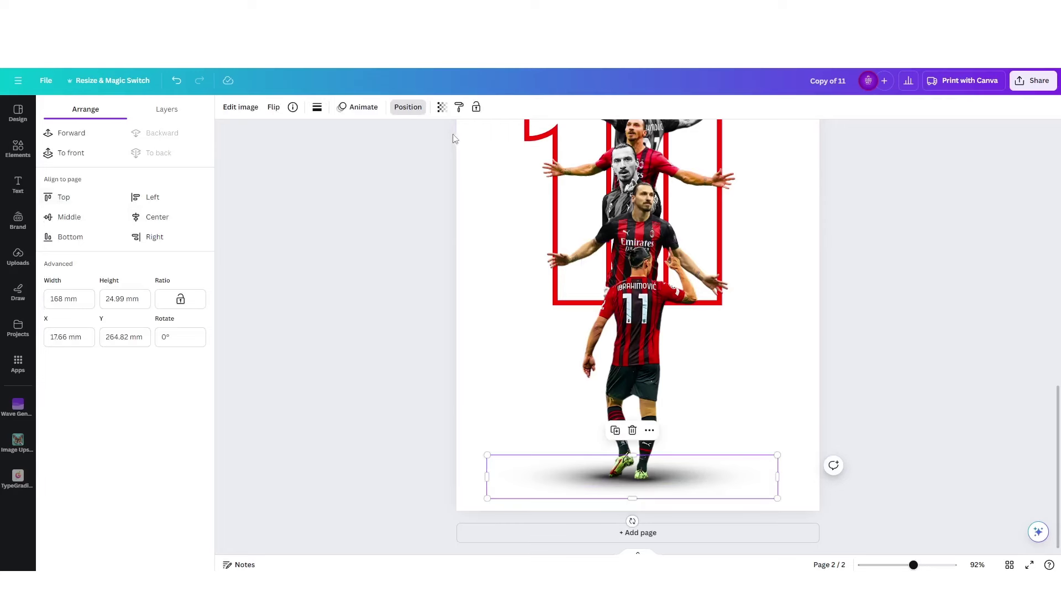
{"action": "left_click", "coordinate": [442, 106]}
{"action": "left_click_drag", "start_coordinate": [403, 150], "coordinate": [382, 173]}
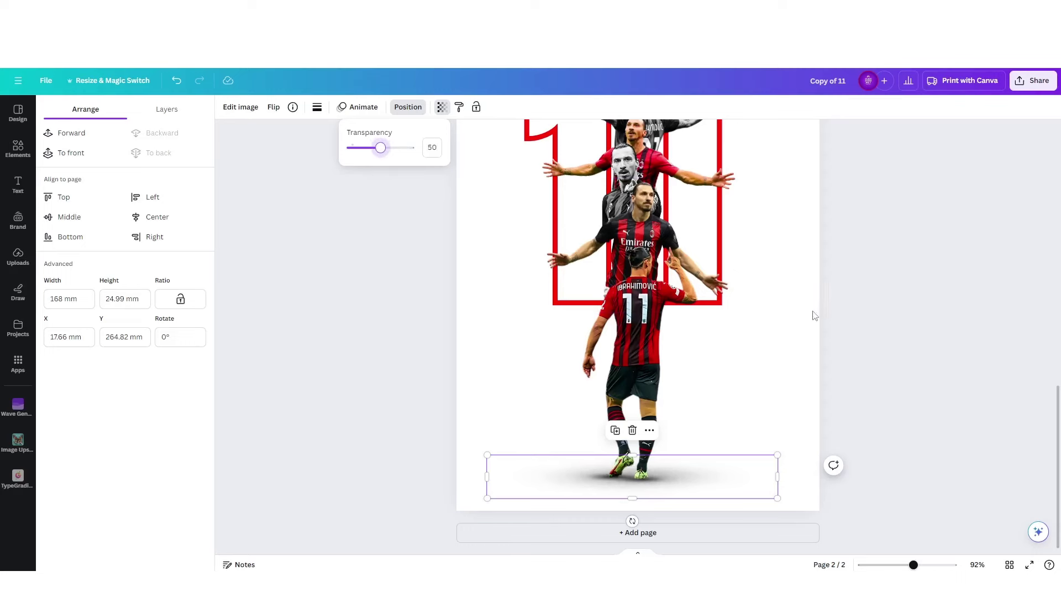
{"action": "left_click", "coordinate": [797, 353]}
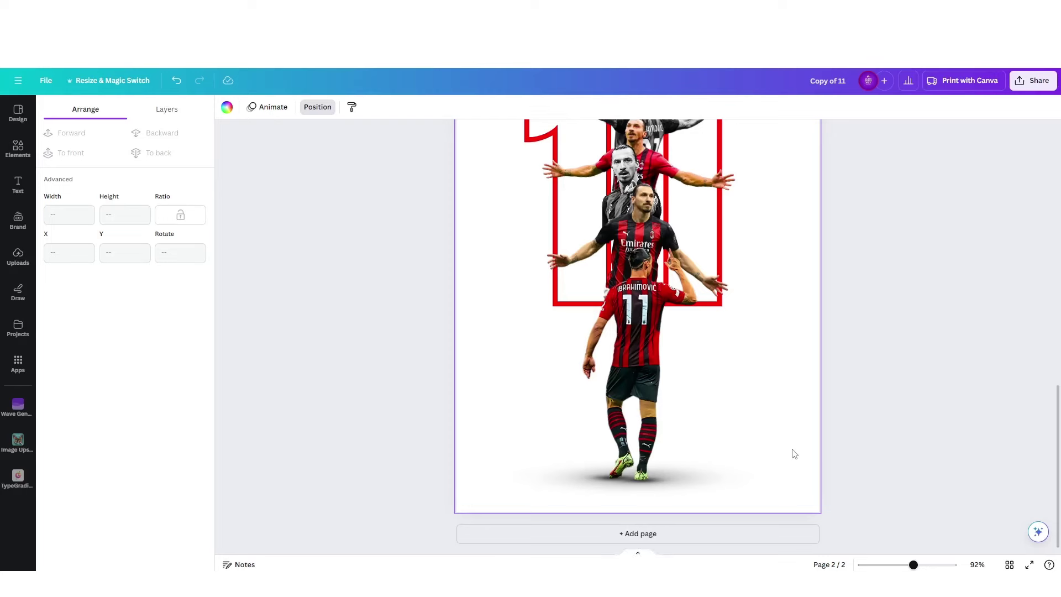
{"action": "scroll", "coordinate": [794, 454], "scroll_direction": "up", "scroll_amount": 2}
{"action": "scroll", "coordinate": [794, 454], "scroll_direction": "up", "scroll_amount": 5}
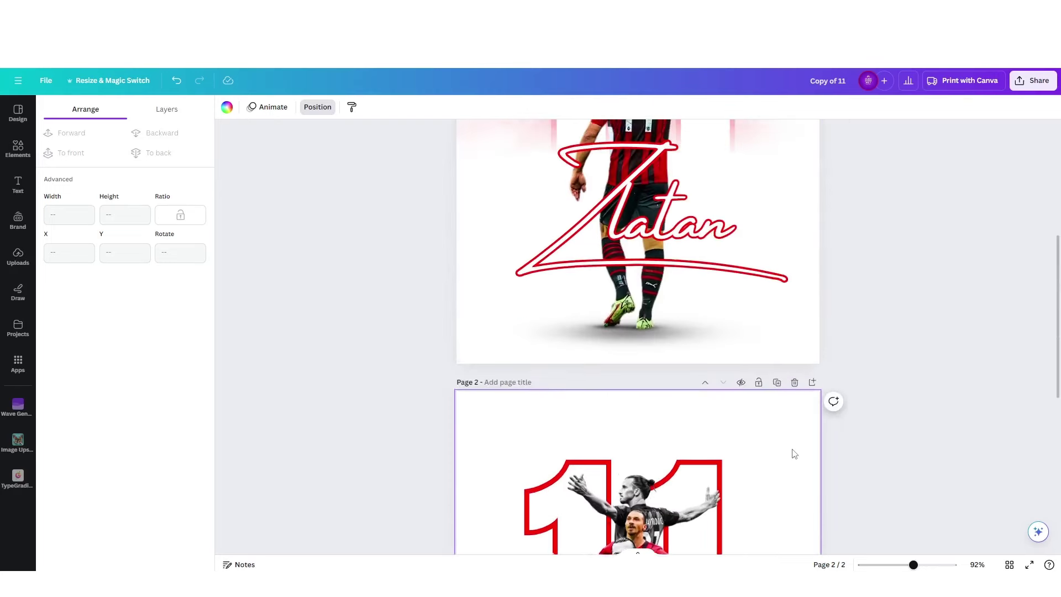
{"action": "scroll", "coordinate": [577, 393], "scroll_direction": "down", "scroll_amount": 4}
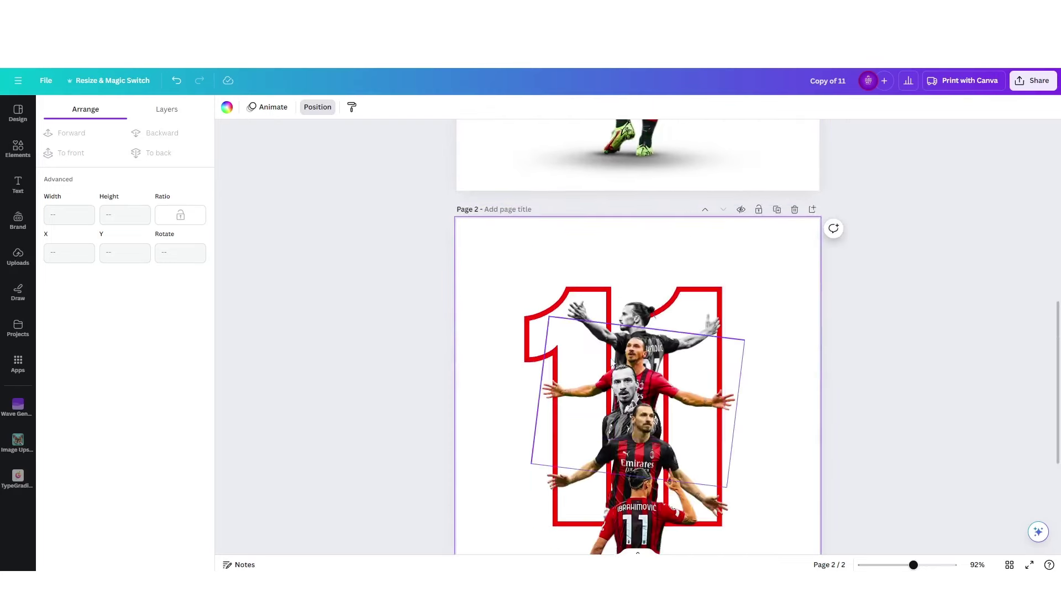
{"action": "scroll", "coordinate": [581, 390], "scroll_direction": "down", "scroll_amount": 2}
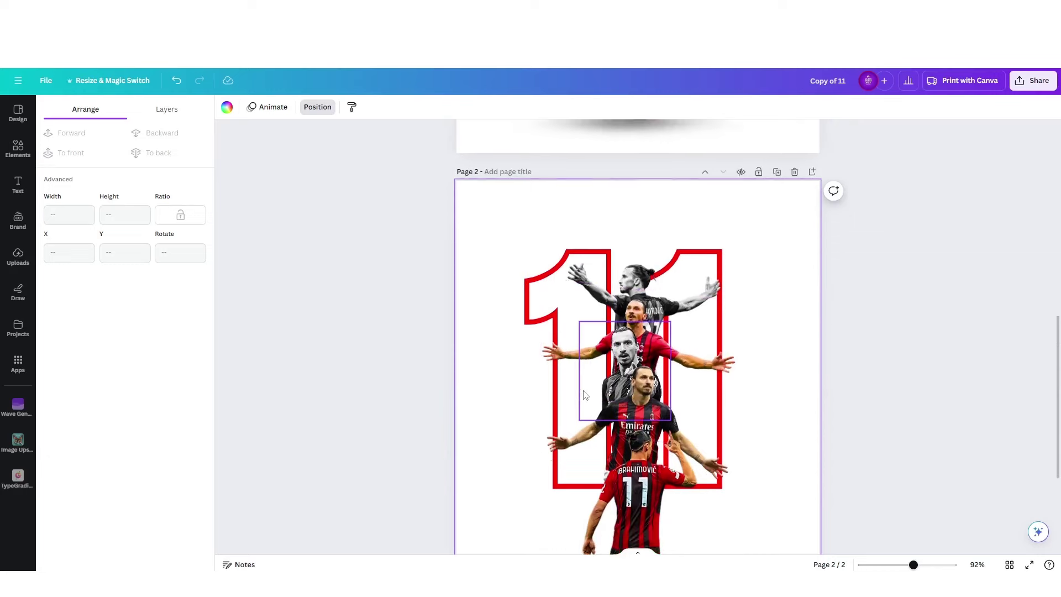
Search the elements library for white smoke and show only graphics.
{"action": "left_click", "coordinate": [17, 148]}
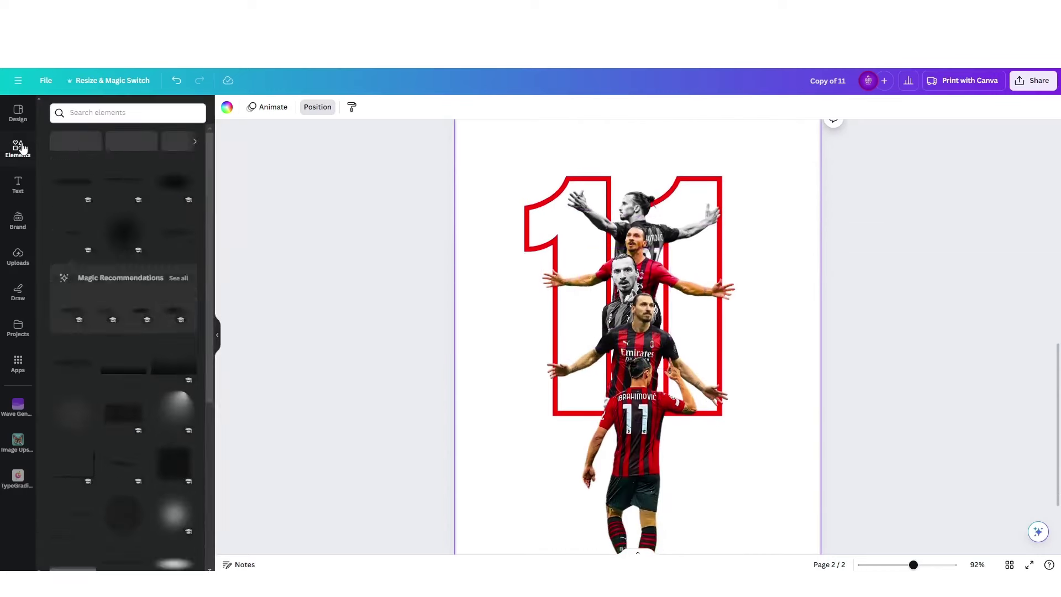
{"action": "left_click", "coordinate": [85, 106]}
{"action": "type", "text": "wh"}
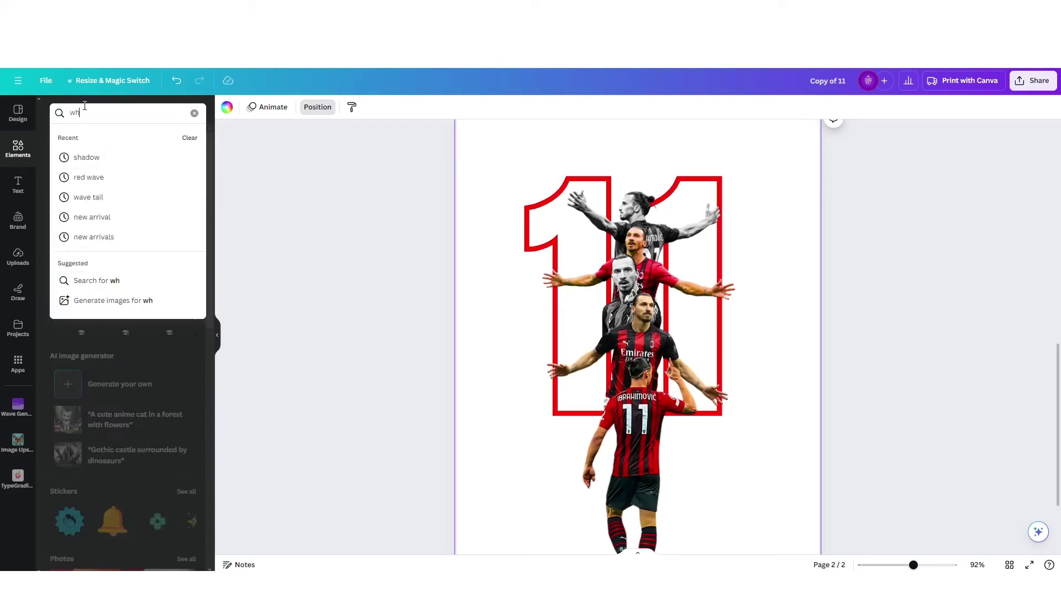
{"action": "type", "text": "ite smoke"}
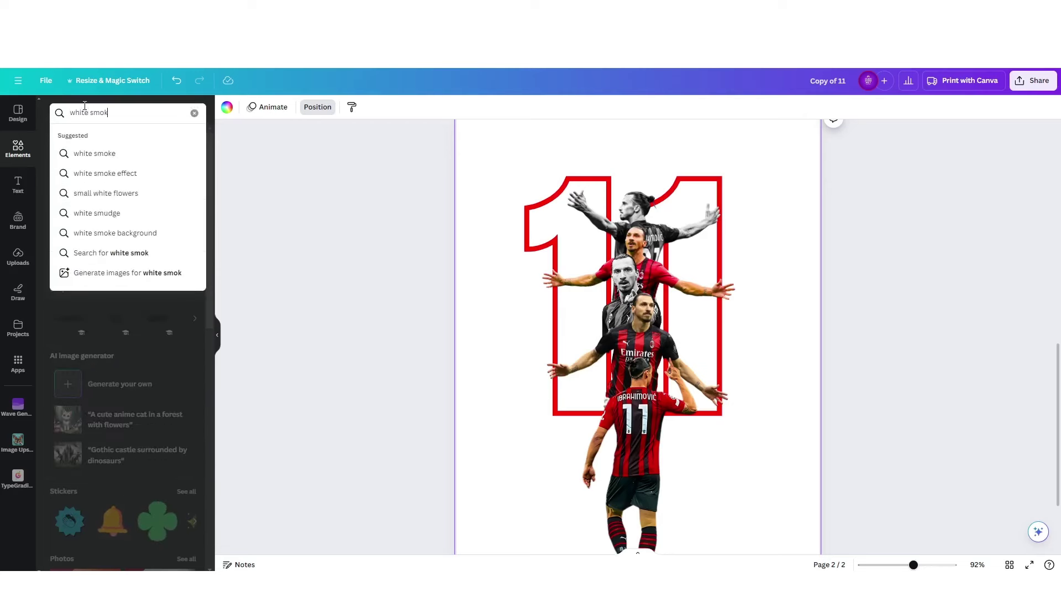
{"action": "key", "text": "Return"}
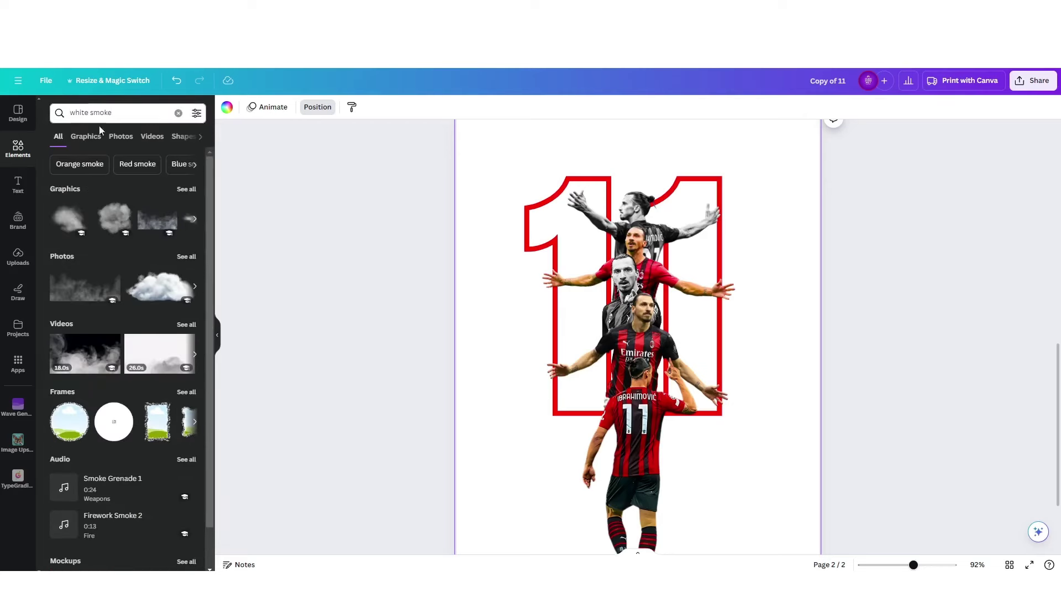
{"action": "left_click", "coordinate": [83, 136]}
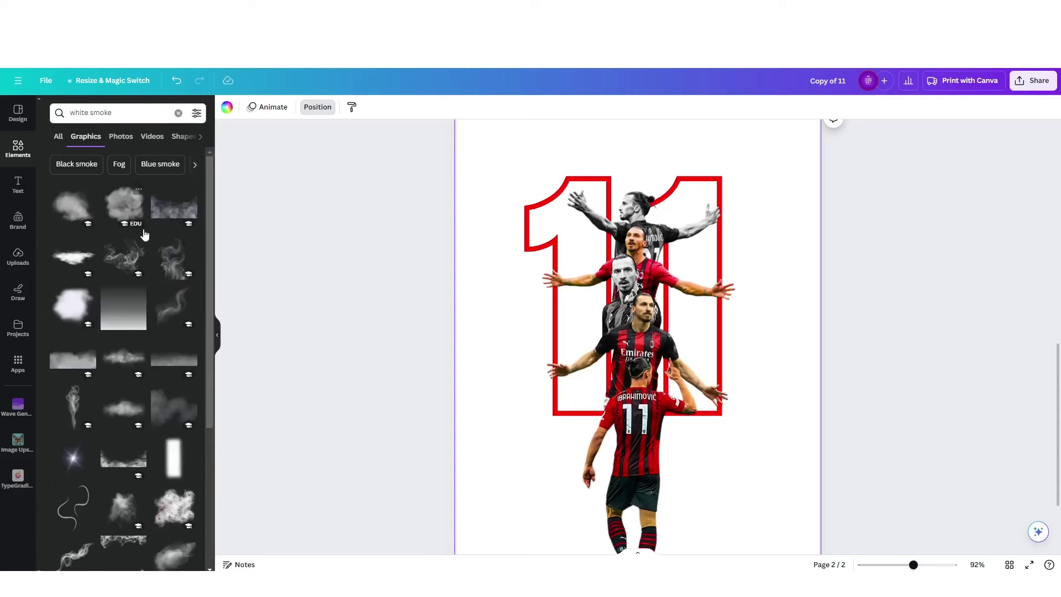
Add the first white smoke cloud graphic and shrink it to a small patch in the page's lower-left area.
{"action": "left_click", "coordinate": [70, 211]}
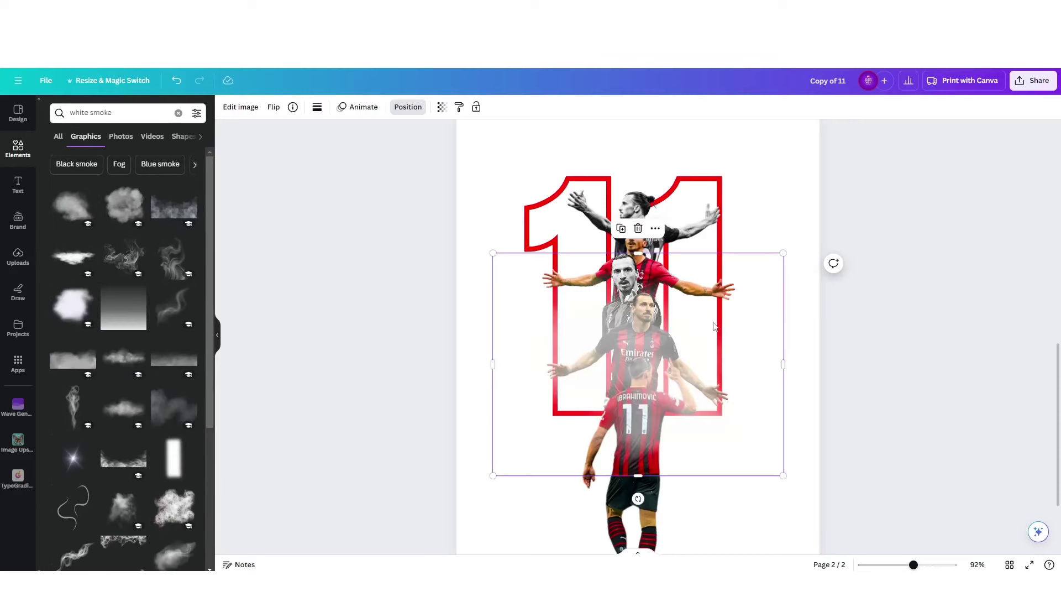
{"action": "left_click_drag", "start_coordinate": [636, 370], "coordinate": [602, 421]}
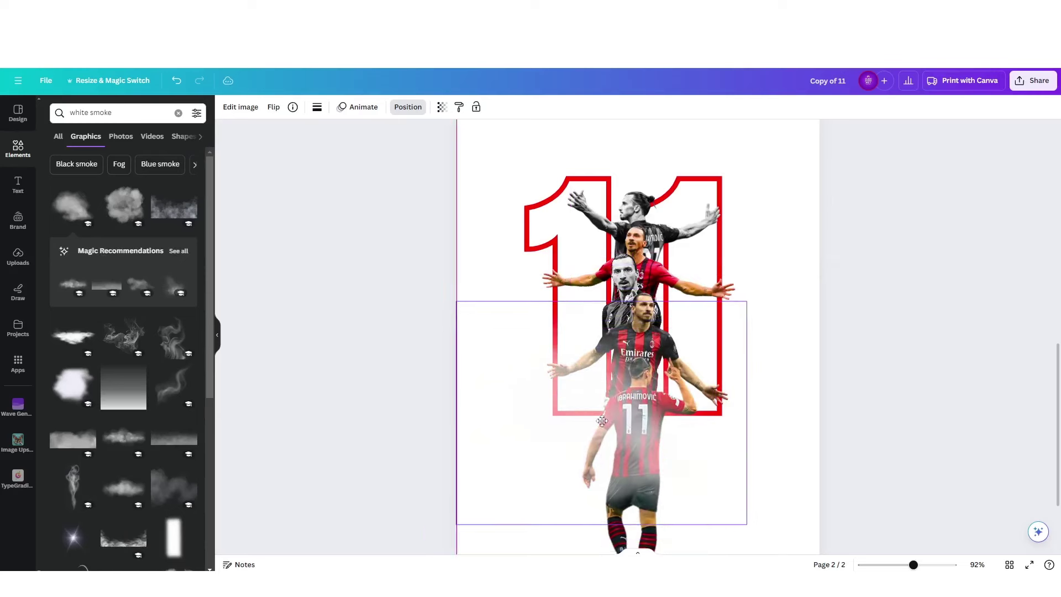
{"action": "left_click_drag", "start_coordinate": [748, 302], "coordinate": [546, 457]}
Try to fade out the lower-left corner of the red 11 by covering it with the white smoke and copies of it.
{"action": "left_click_drag", "start_coordinate": [519, 489], "coordinate": [568, 420]}
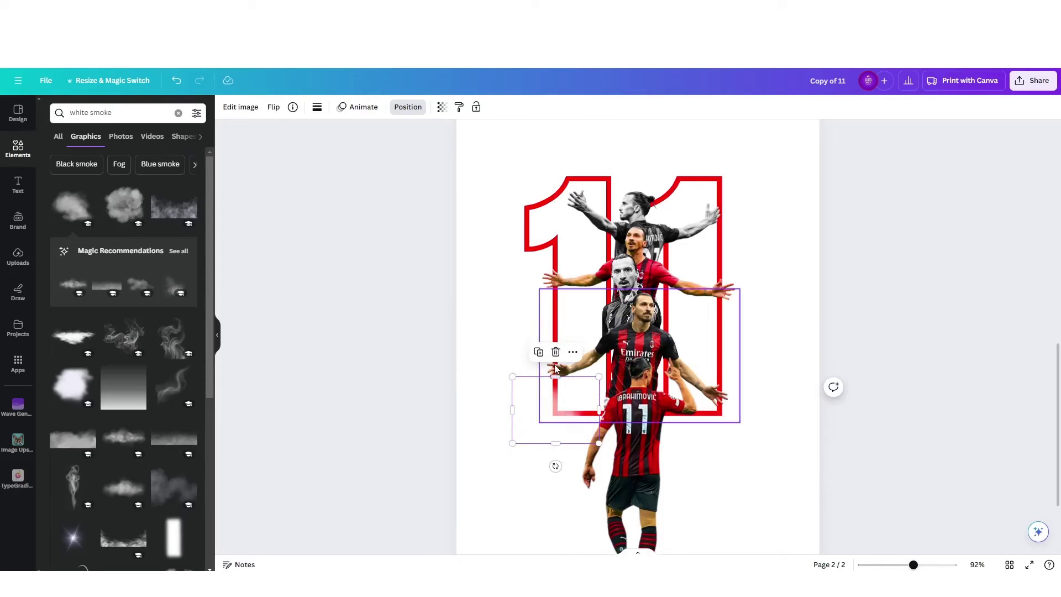
{"action": "scroll", "coordinate": [568, 422], "scroll_direction": "up", "scroll_amount": 5}
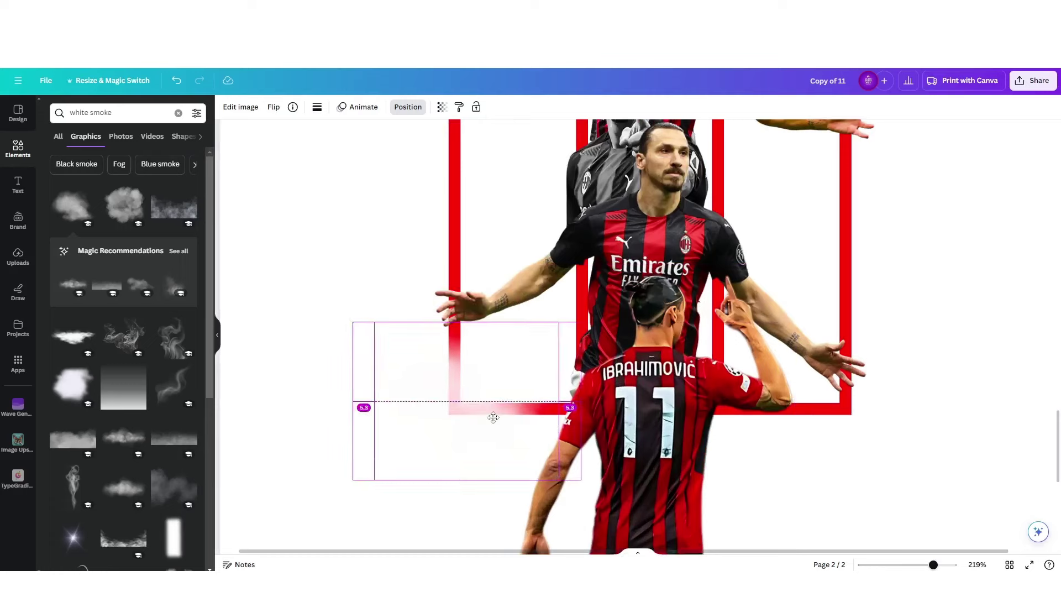
{"action": "left_click_drag", "start_coordinate": [493, 418], "coordinate": [446, 419]}
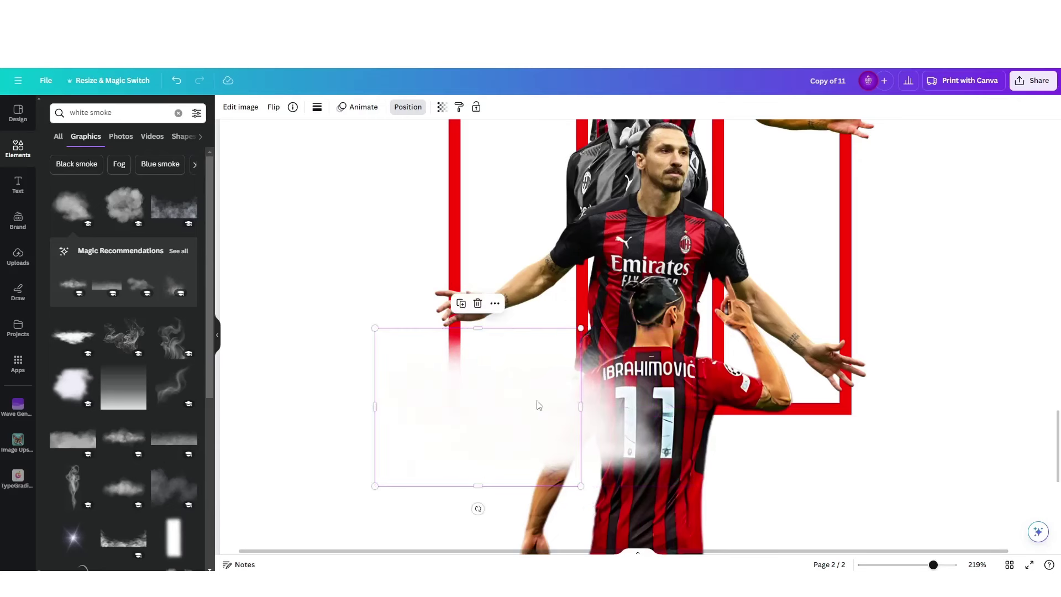
Undo the smoke copies and their placement over the corner of the red 11.
{"action": "key", "text": "ctrl+z"}
{"action": "key", "text": "ctrl+z"}
{"action": "key", "text": "ctrl+z"}
{"action": "key", "text": "ctrl+z"}
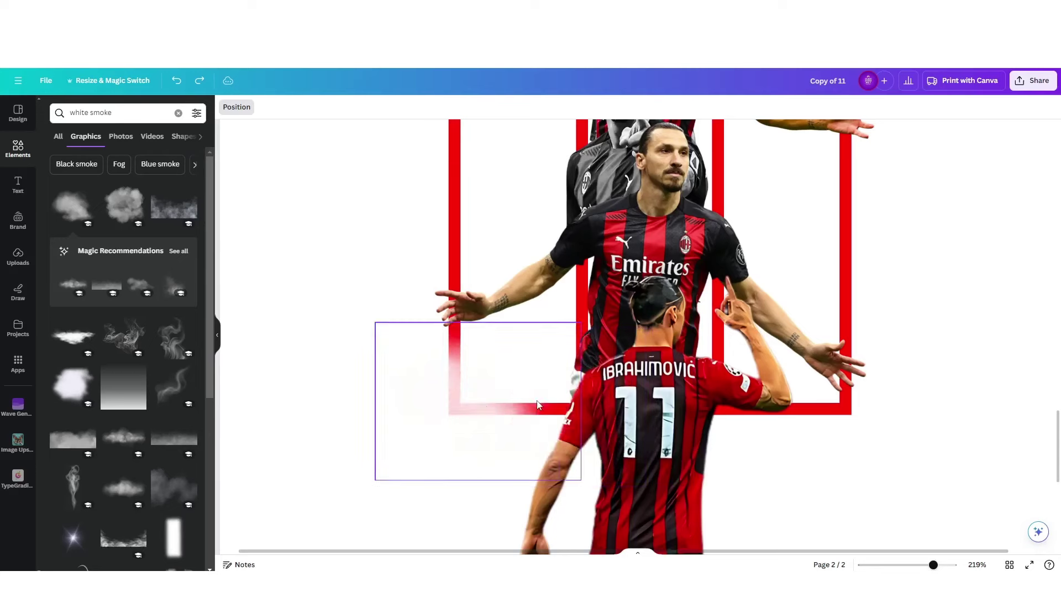
{"action": "key", "text": "ctrl+z"}
{"action": "key", "text": "ctrl+z"}
Search the graphics for shadow and find a black rectangular gradient that fades out to one side.
{"action": "scroll", "coordinate": [610, 383], "scroll_direction": "down", "scroll_amount": 5, "text": "ctrl"}
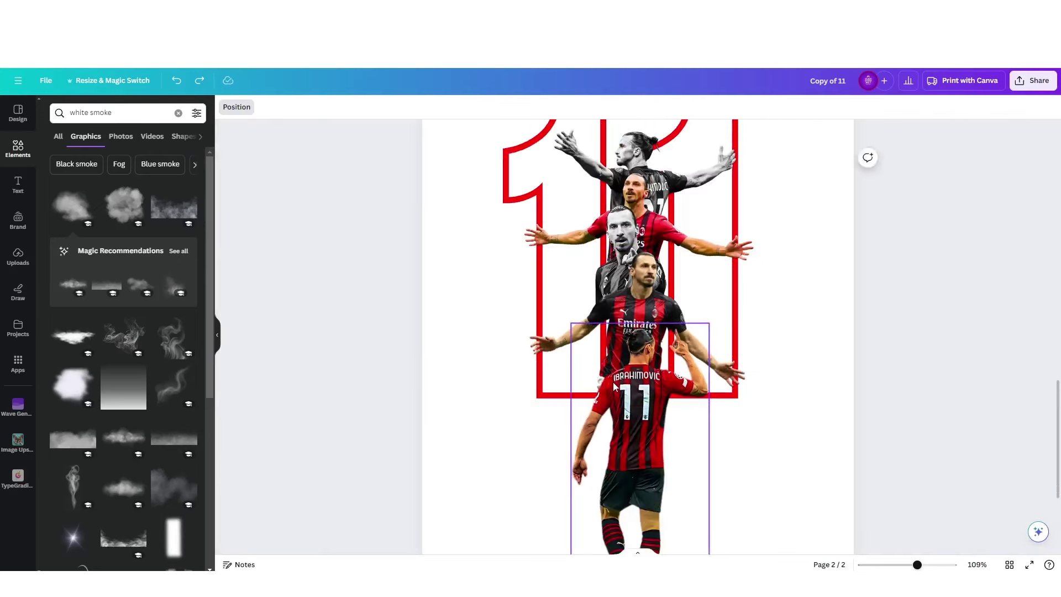
{"action": "left_click", "coordinate": [126, 114]}
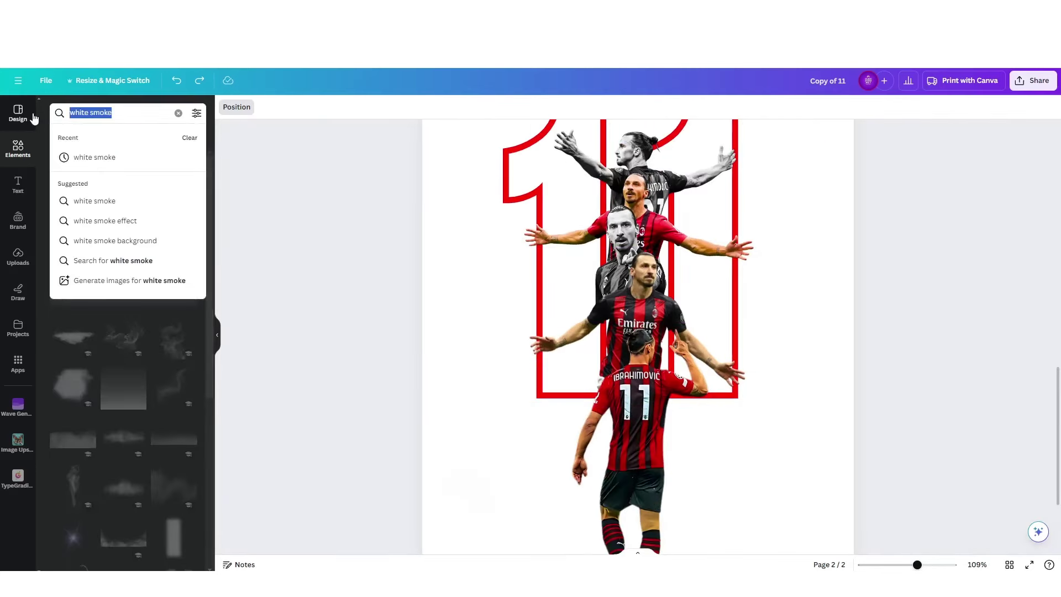
{"action": "type", "text": "shadow"}
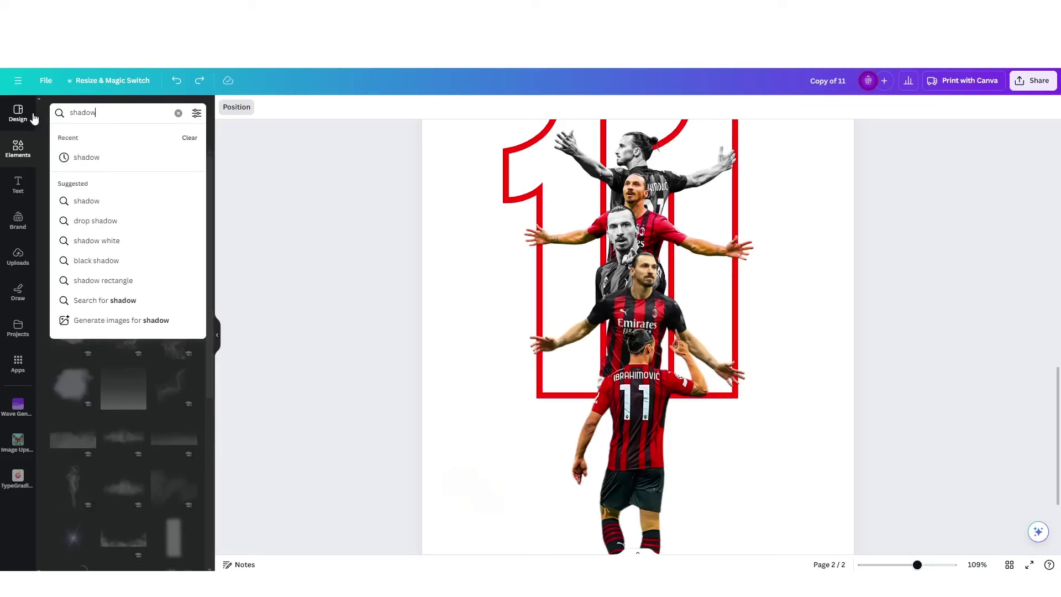
{"action": "key", "text": "Return"}
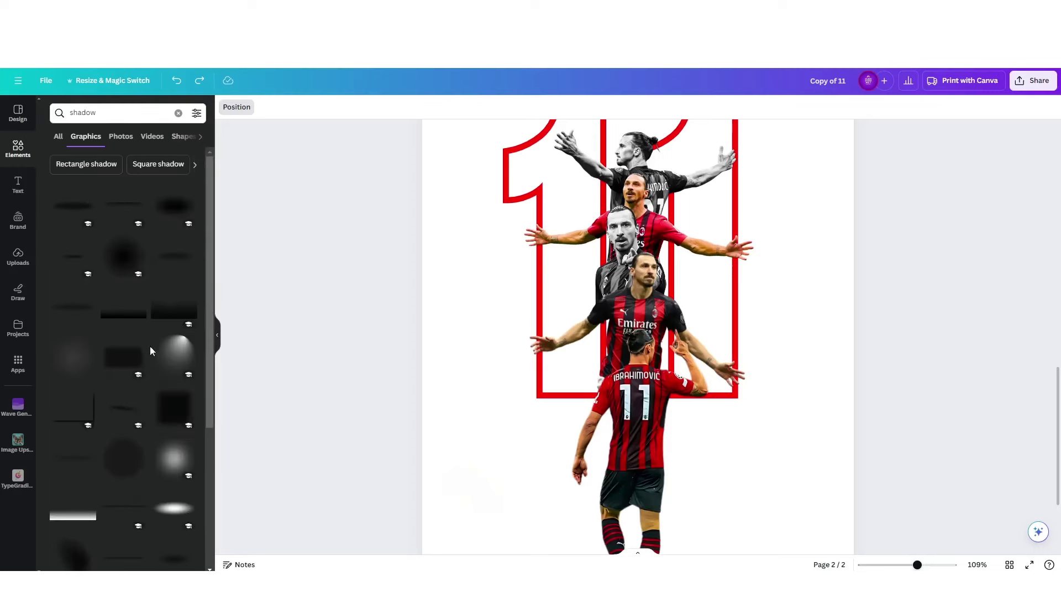
{"action": "scroll", "coordinate": [151, 346], "scroll_direction": "down", "scroll_amount": 5}
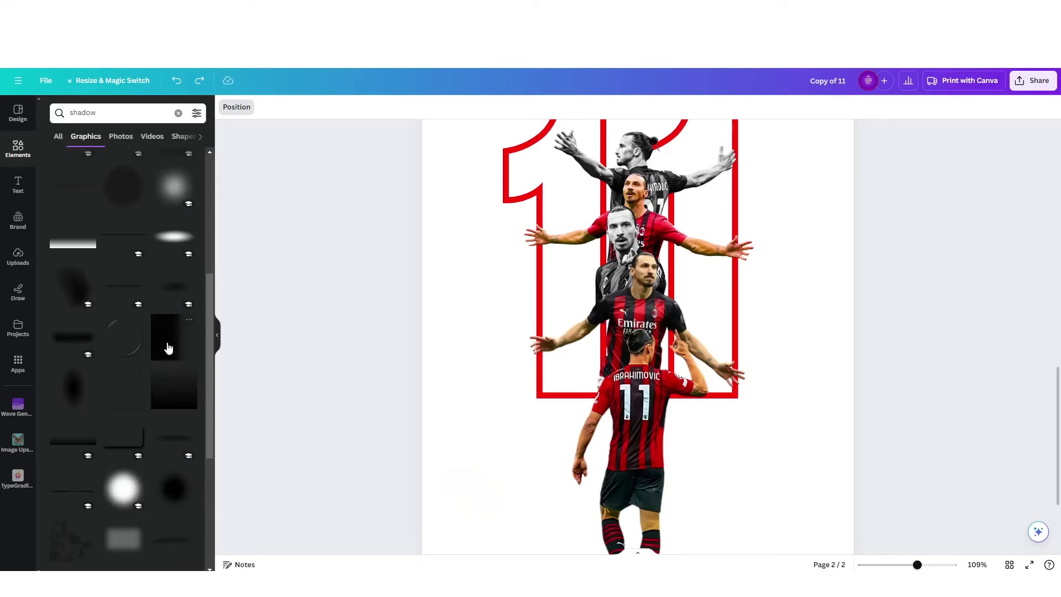
Add the black gradient, rotate it to -90° so it fades upward, and enlarge it to about 213 mm, spanning the page width.
{"action": "left_click", "coordinate": [169, 348]}
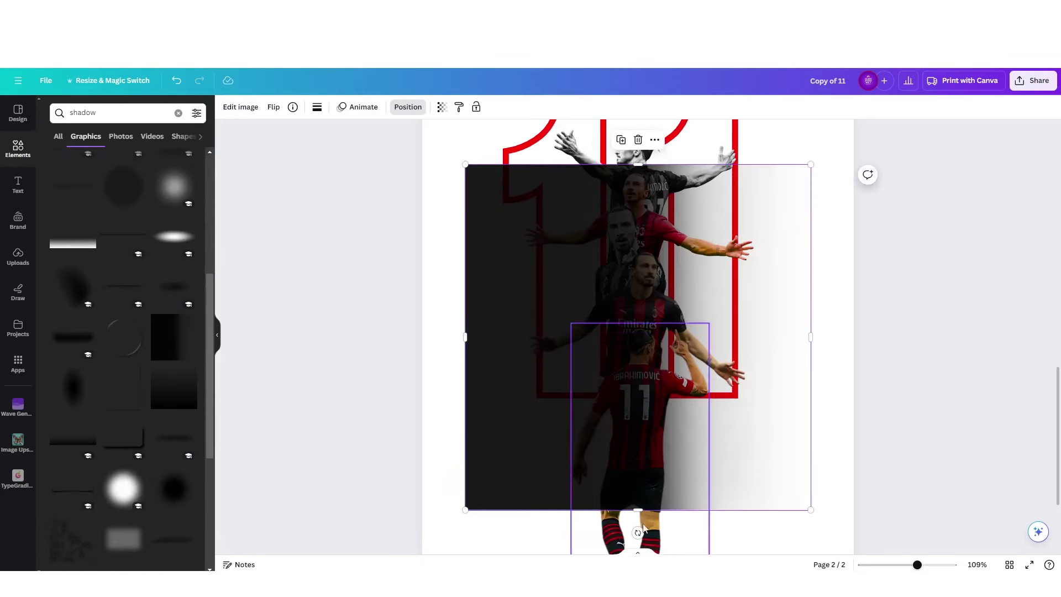
{"action": "left_click_drag", "start_coordinate": [638, 533], "coordinate": [800, 332]}
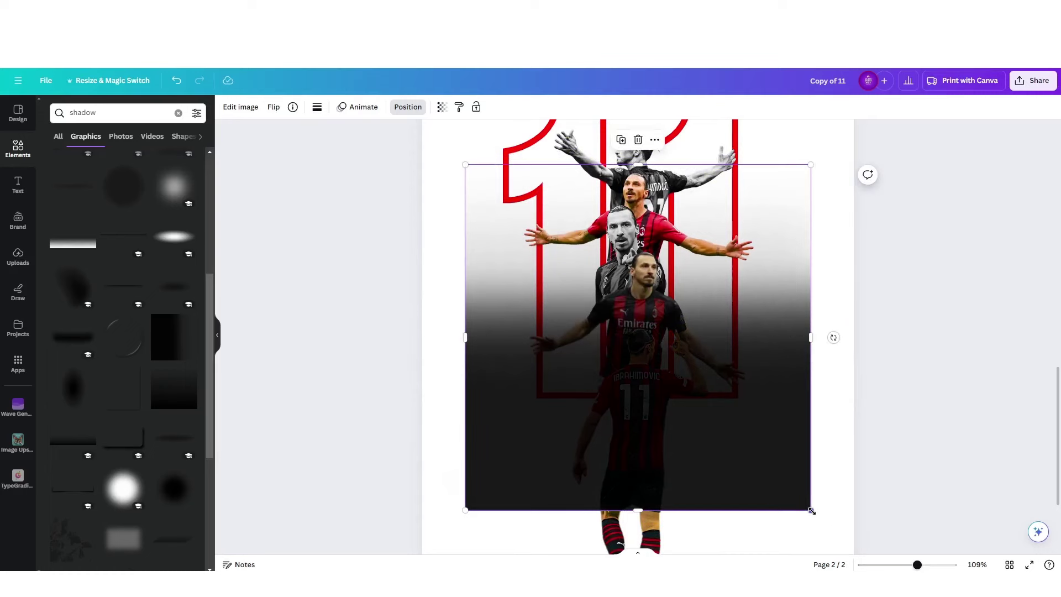
{"action": "left_click_drag", "start_coordinate": [811, 511], "coordinate": [864, 554]}
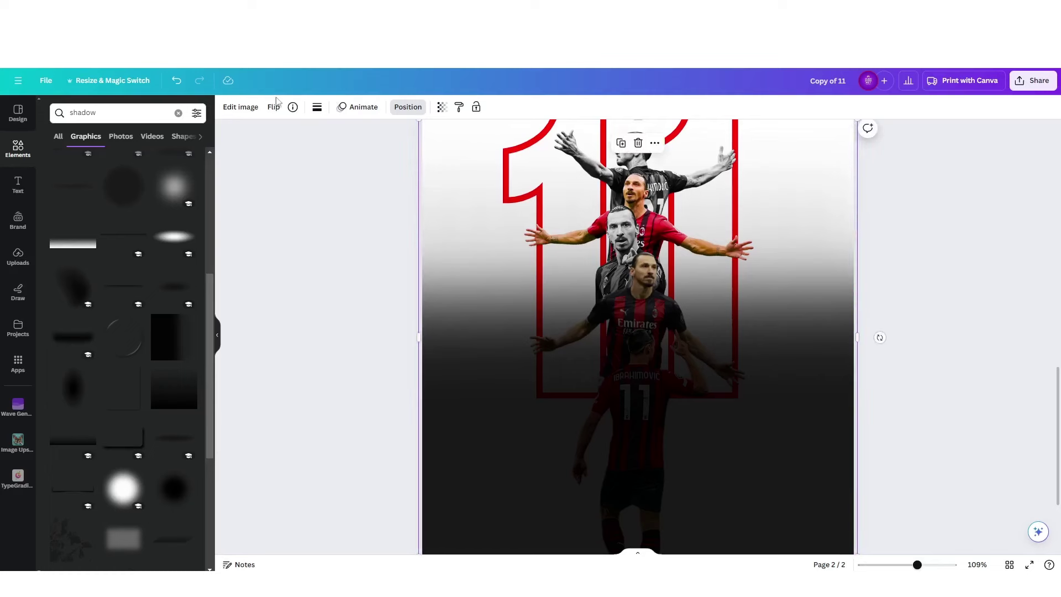
Apply the Pop duotone to the gradient with both its highlights and shadows set to white.
{"action": "left_click", "coordinate": [243, 108]}
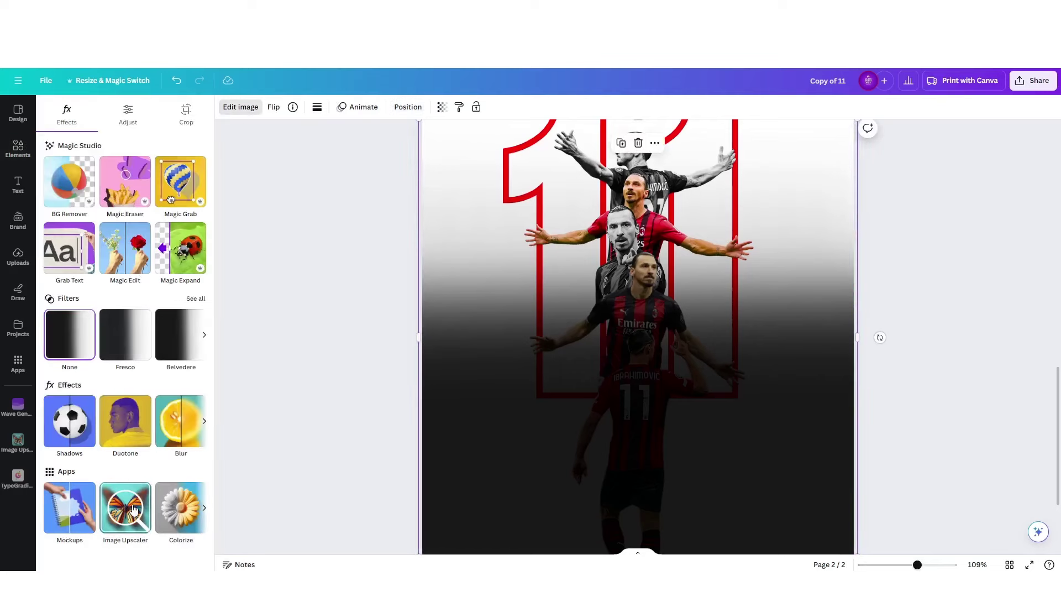
{"action": "left_click", "coordinate": [132, 434]}
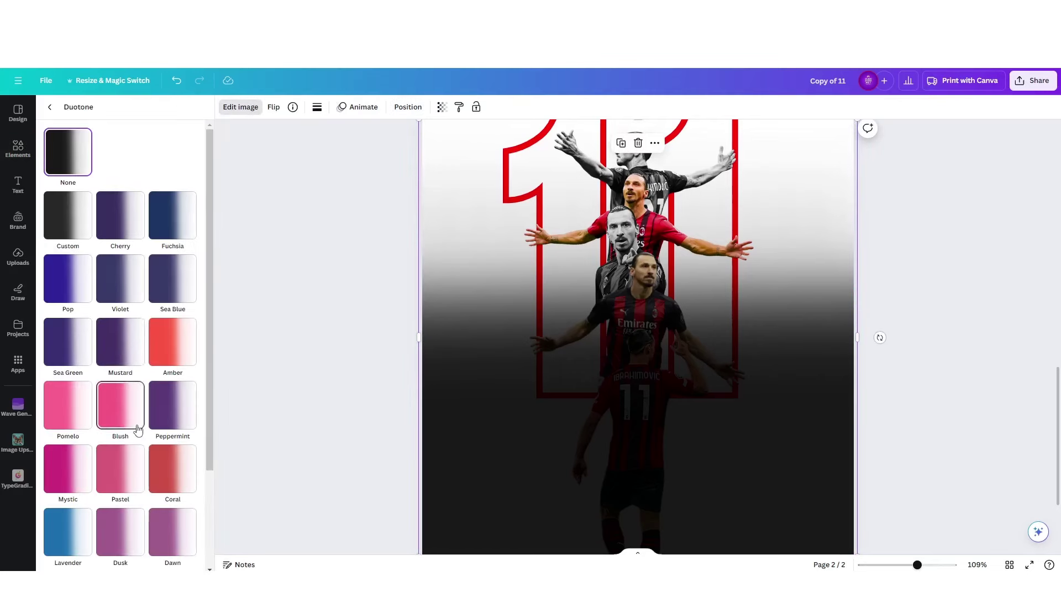
{"action": "left_click", "coordinate": [62, 272]}
{"action": "left_click", "coordinate": [189, 330]}
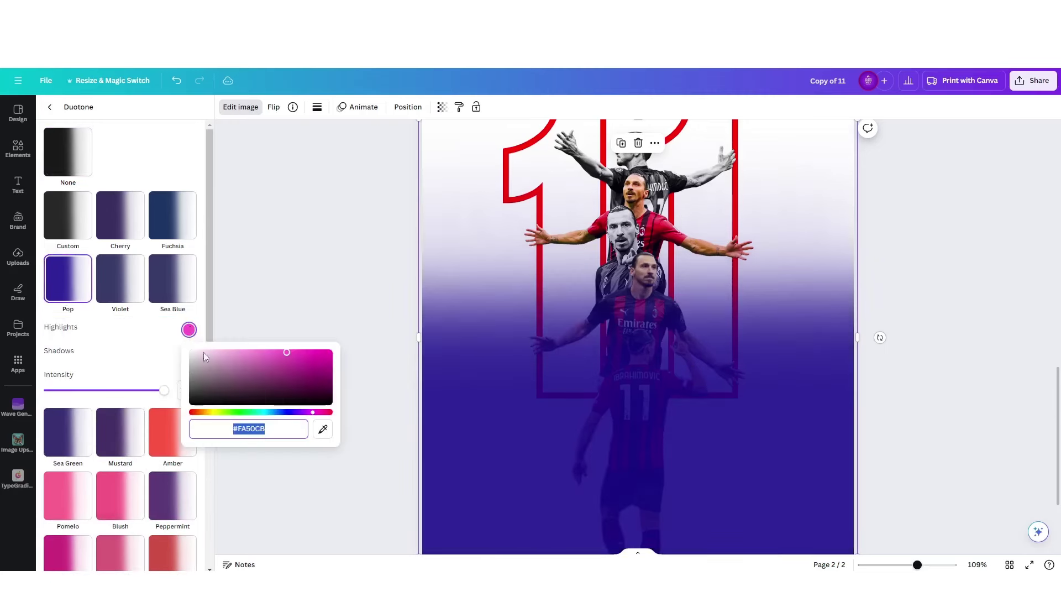
{"action": "left_click", "coordinate": [150, 331]}
{"action": "left_click", "coordinate": [158, 356]}
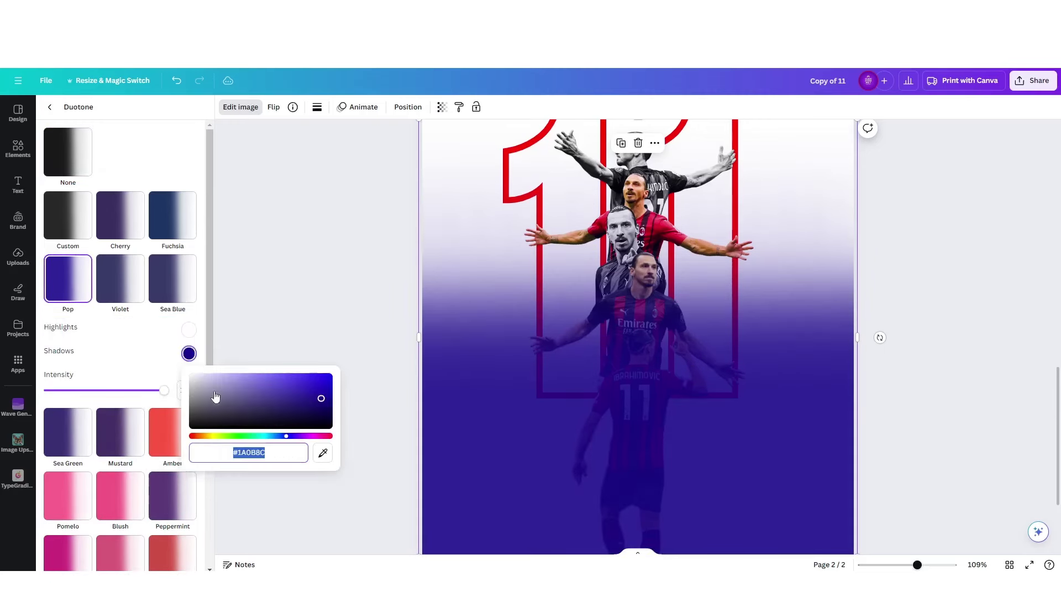
{"action": "left_click", "coordinate": [206, 344]}
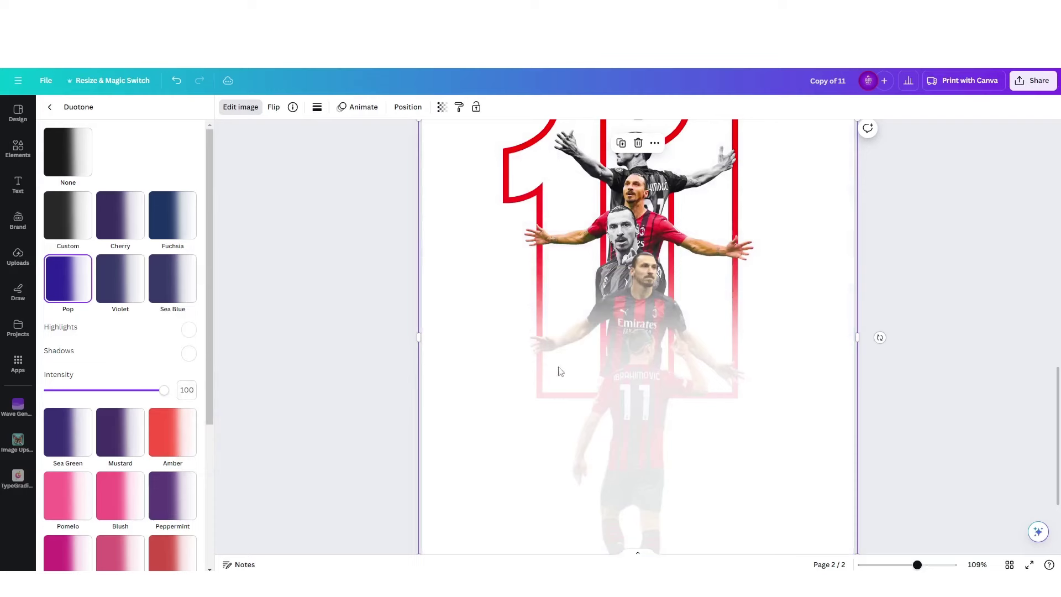
Move the white gradient one layer backward, behind the front player.
{"action": "scroll", "coordinate": [558, 371], "scroll_direction": "down", "scroll_amount": 2}
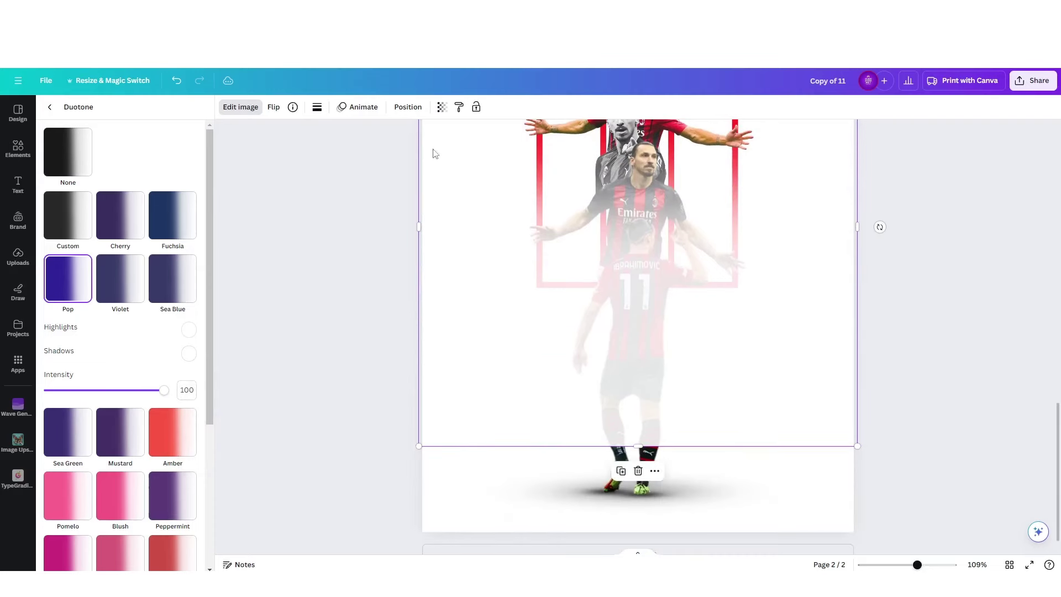
{"action": "left_click", "coordinate": [408, 106]}
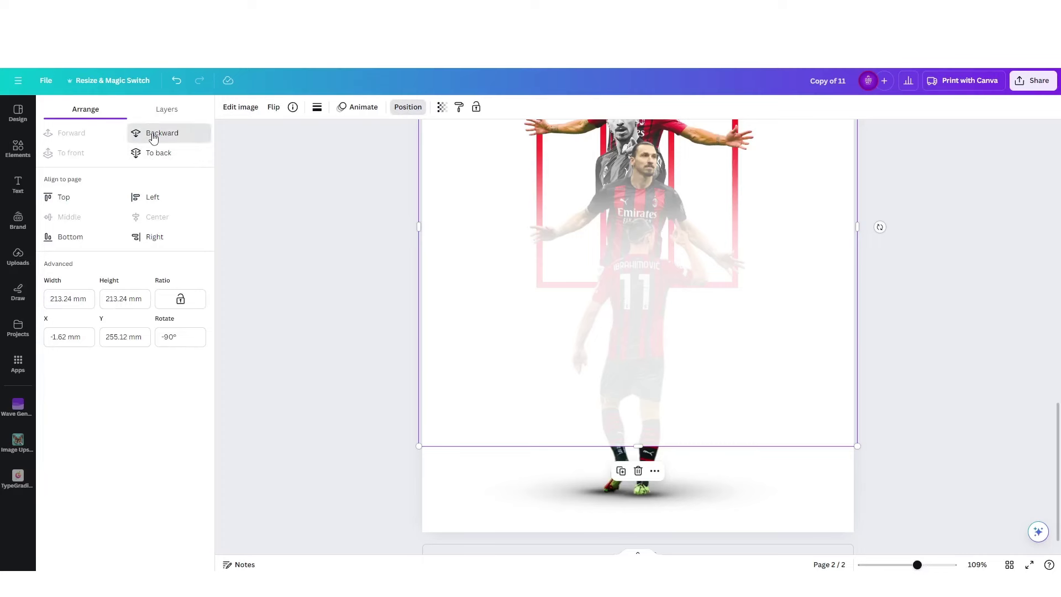
{"action": "left_click", "coordinate": [148, 133]}
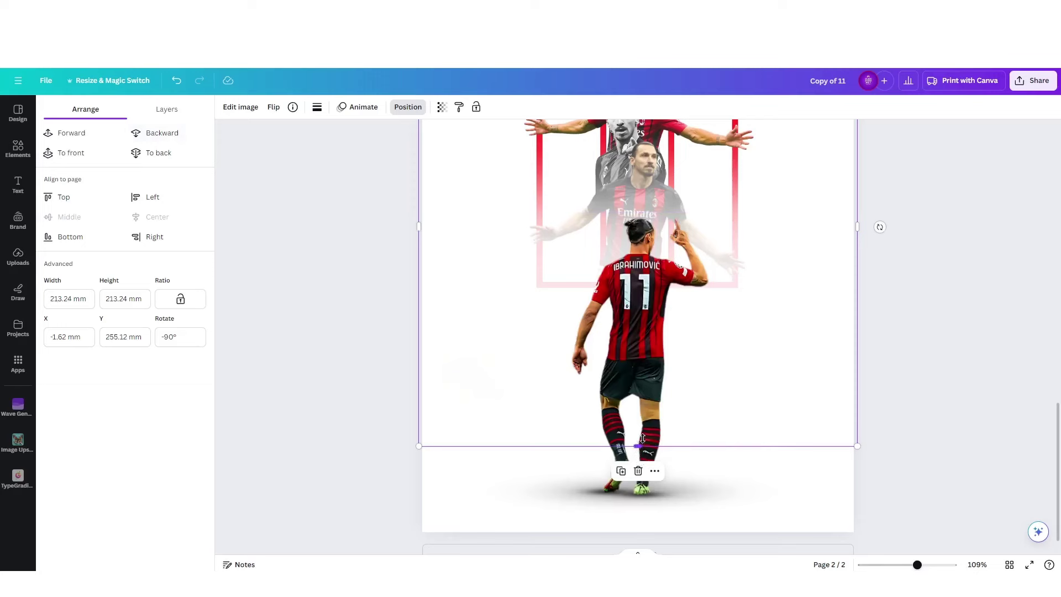
Resize the white gradient's fade length to about 118 mm and position it over the lower part of the red 11, clear of the feet shadow.
{"action": "left_click_drag", "start_coordinate": [643, 438], "coordinate": [639, 476]}
{"action": "left_click_drag", "start_coordinate": [761, 415], "coordinate": [751, 448]}
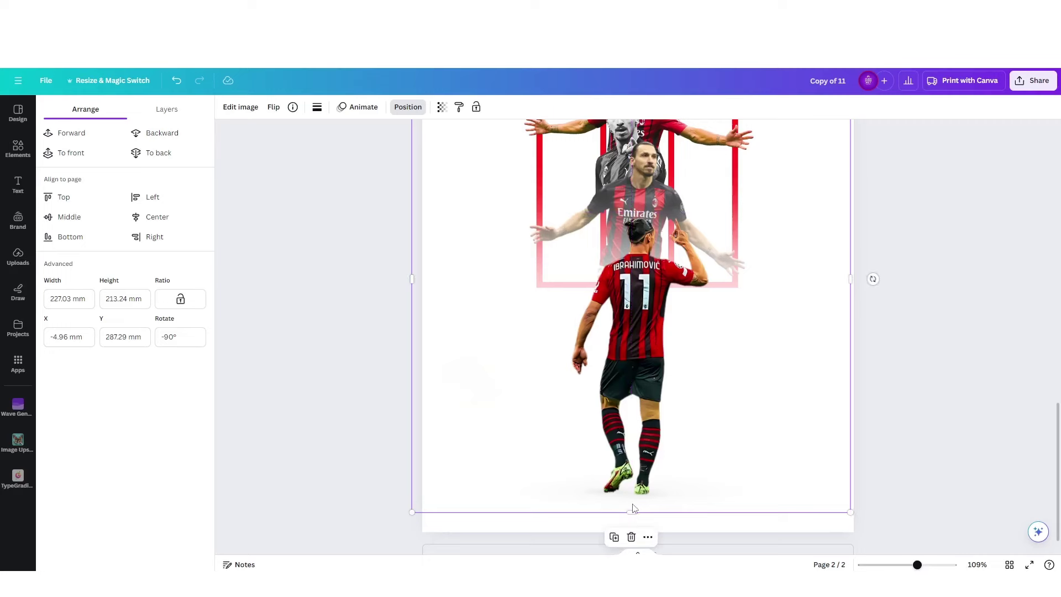
{"action": "left_click_drag", "start_coordinate": [634, 514], "coordinate": [658, 292]}
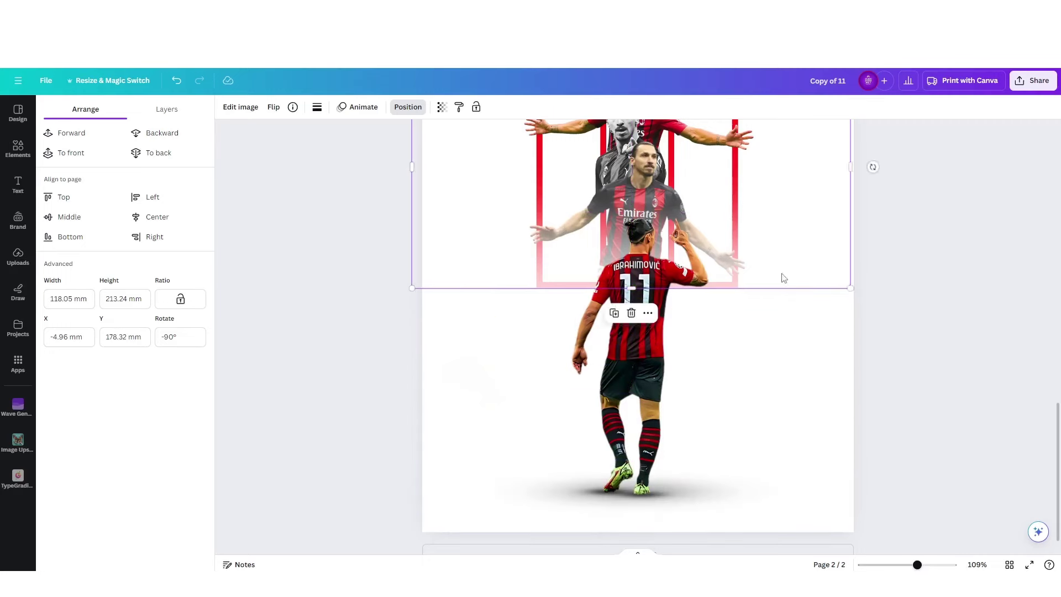
{"action": "left_click_drag", "start_coordinate": [782, 277], "coordinate": [785, 284]}
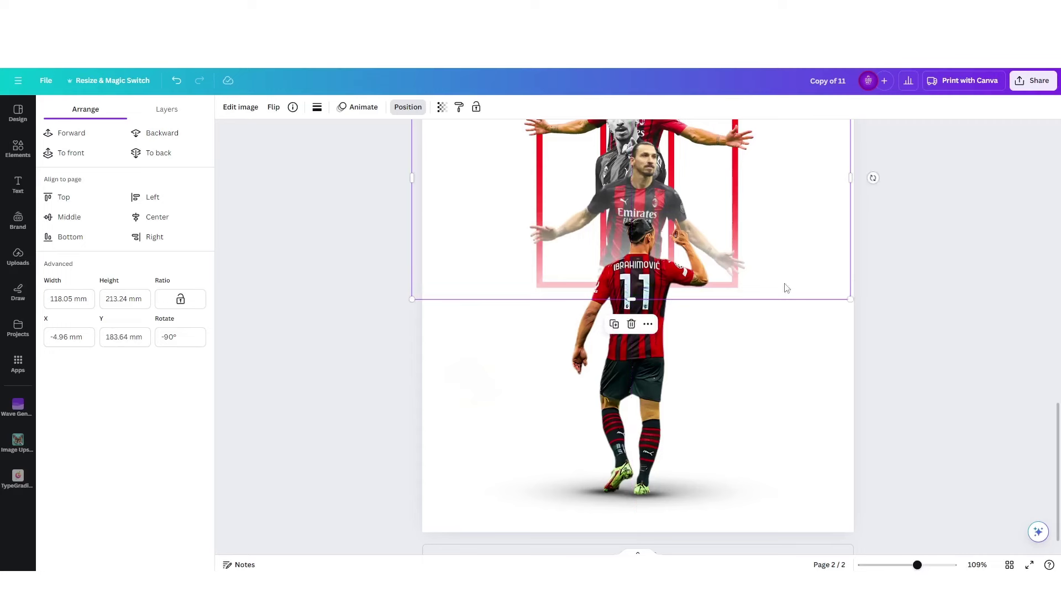
Duplicate the white gradient three times to strengthen the fade over the lower part of the 11.
{"action": "left_click", "coordinate": [614, 324]}
{"action": "left_click_drag", "start_coordinate": [788, 293], "coordinate": [798, 277]}
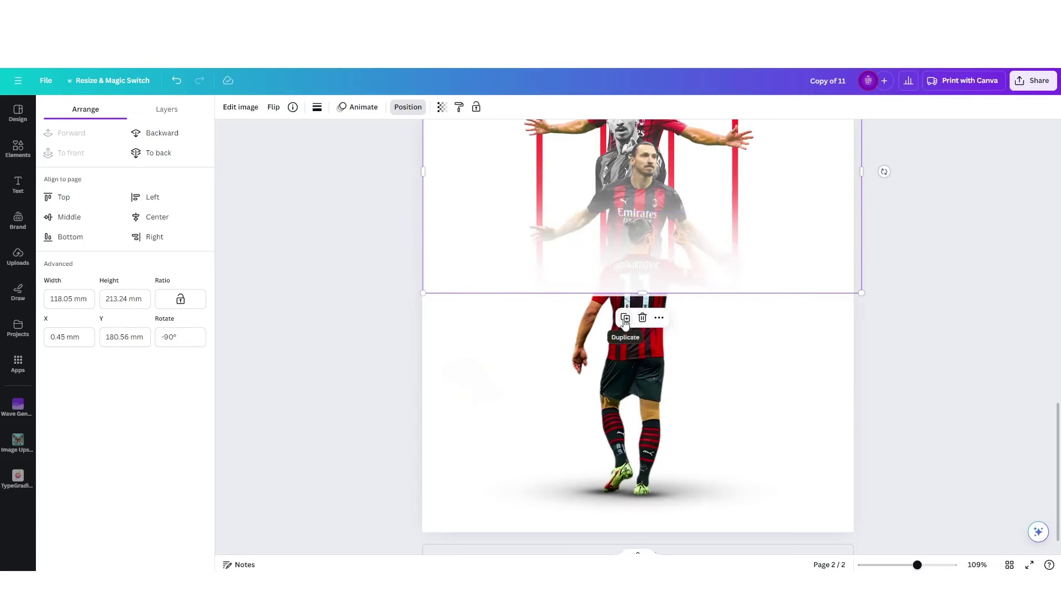
{"action": "left_click_drag", "start_coordinate": [620, 328], "coordinate": [625, 325]}
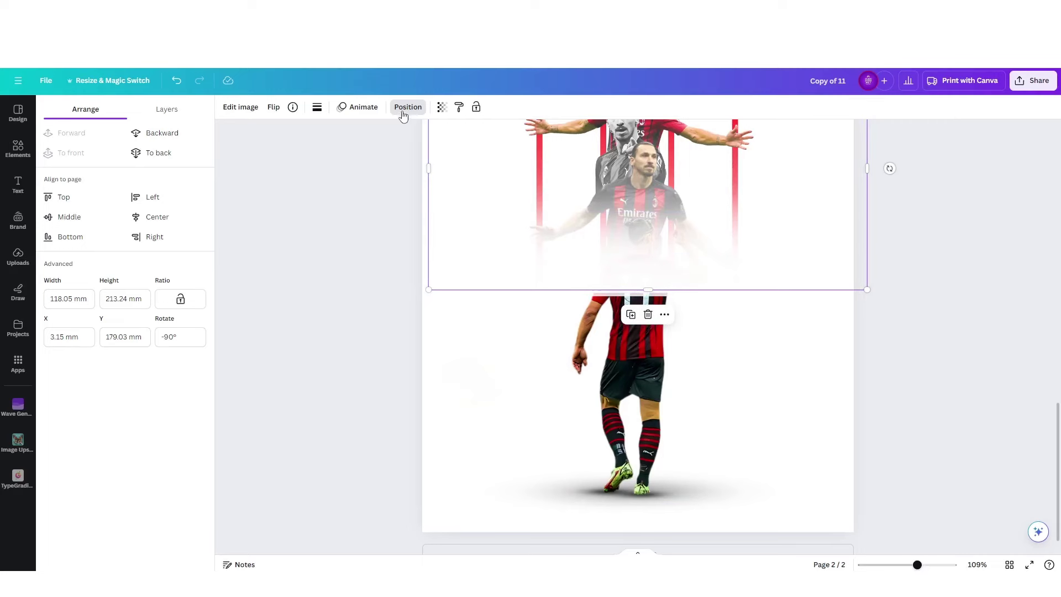
Align the four white gradients to one another by center and middle, and group them.
{"action": "left_click", "coordinate": [163, 115]}
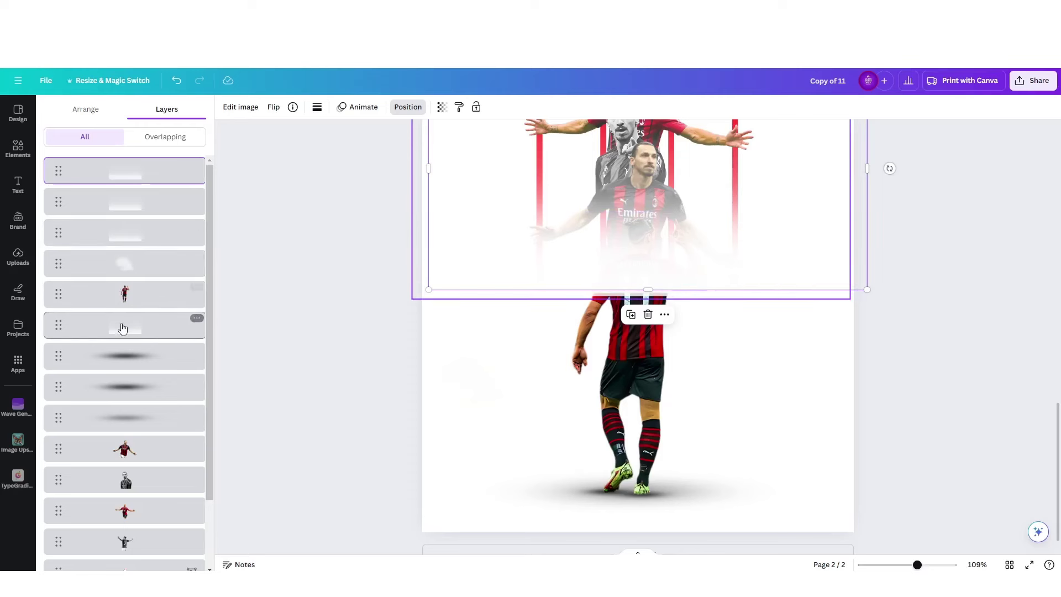
{"action": "left_click", "coordinate": [130, 208], "text": "shift"}
{"action": "left_click", "coordinate": [135, 238], "text": "shift"}
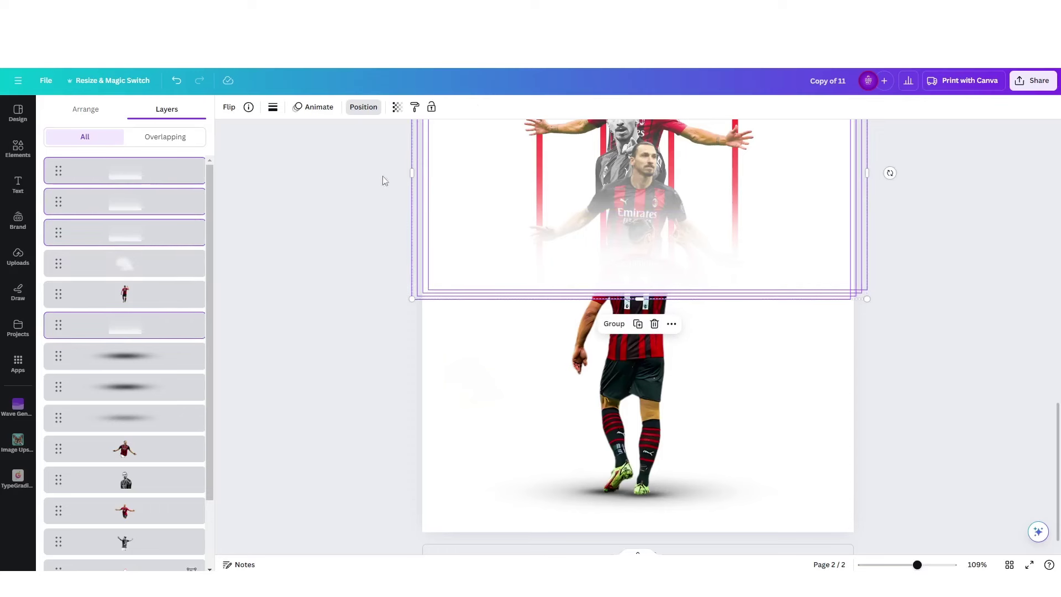
{"action": "left_click", "coordinate": [357, 108]}
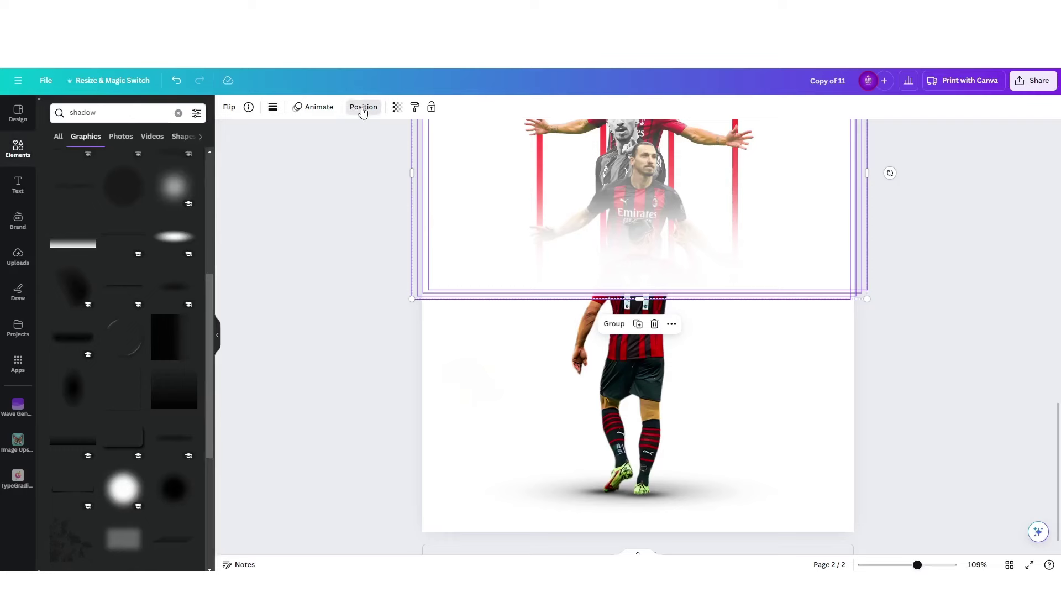
{"action": "left_click", "coordinate": [362, 107]}
{"action": "left_click", "coordinate": [88, 110]}
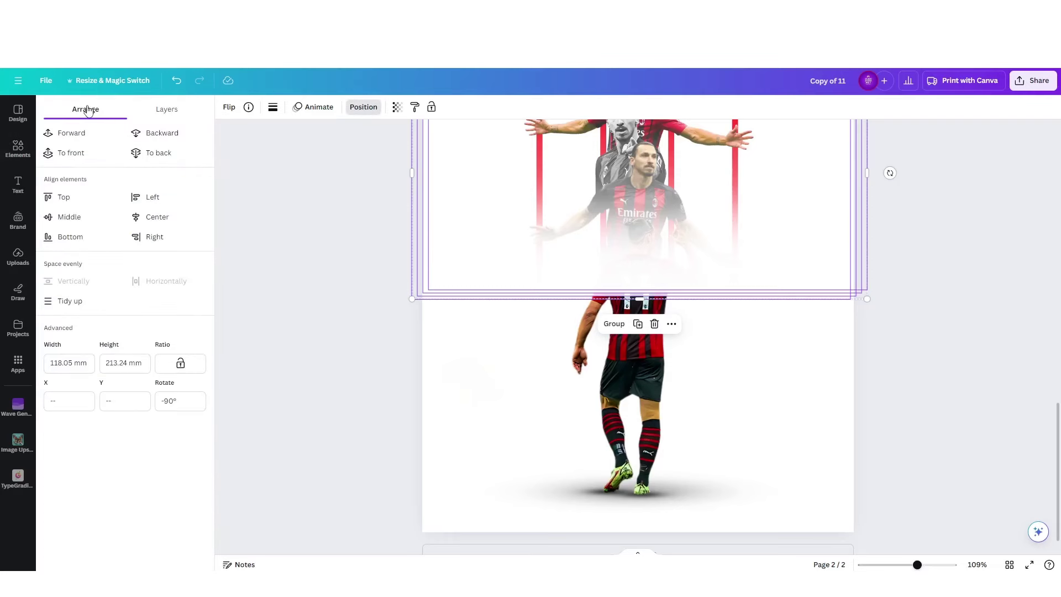
{"action": "left_click", "coordinate": [146, 220]}
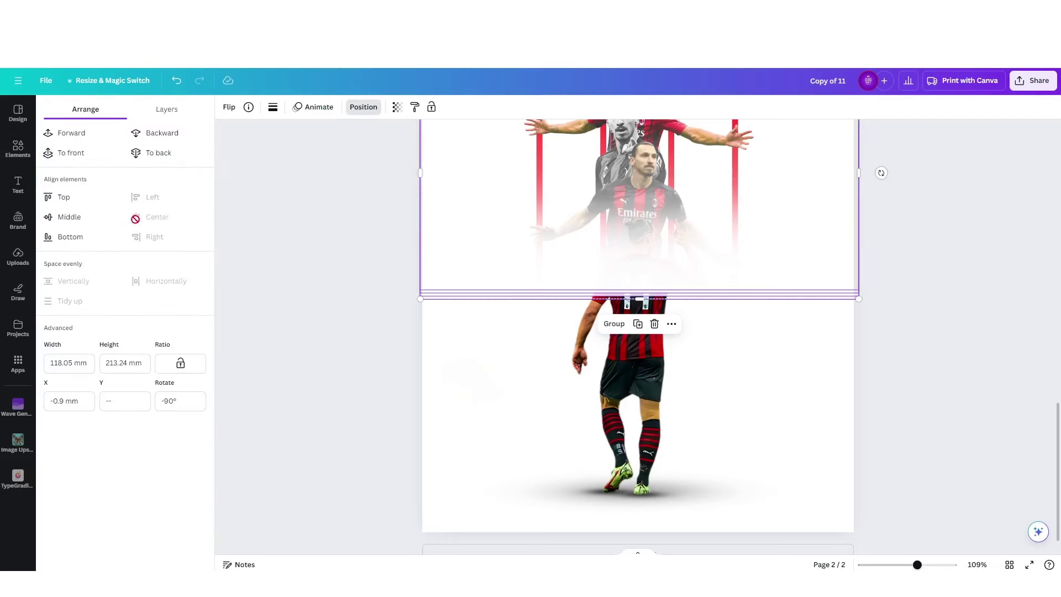
{"action": "left_click", "coordinate": [63, 220]}
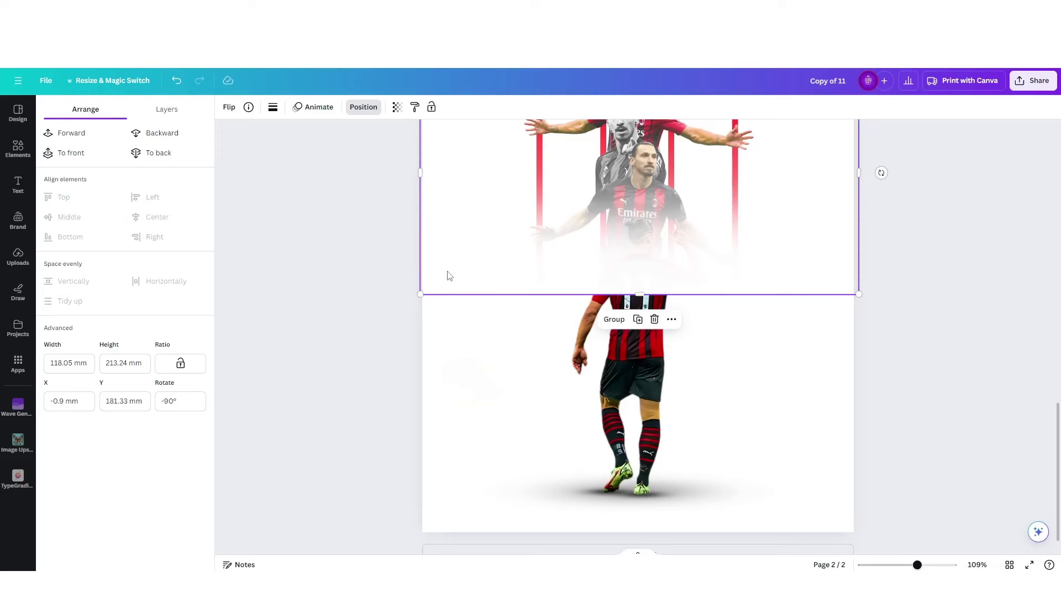
{"action": "left_click", "coordinate": [614, 320]}
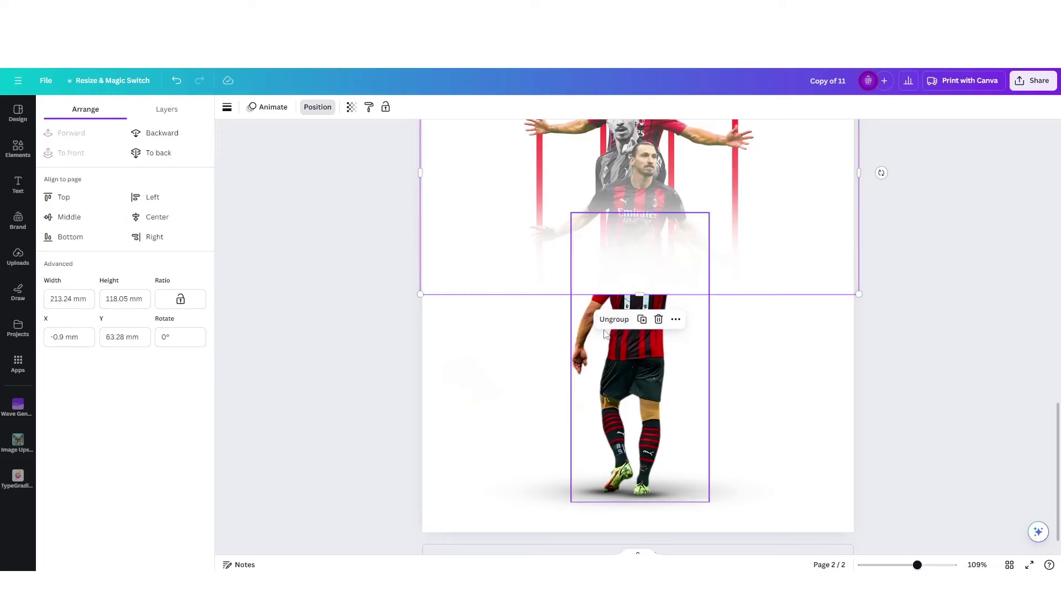
Move the white gradient group one layer backward, behind the front player.
{"action": "left_click", "coordinate": [162, 134]}
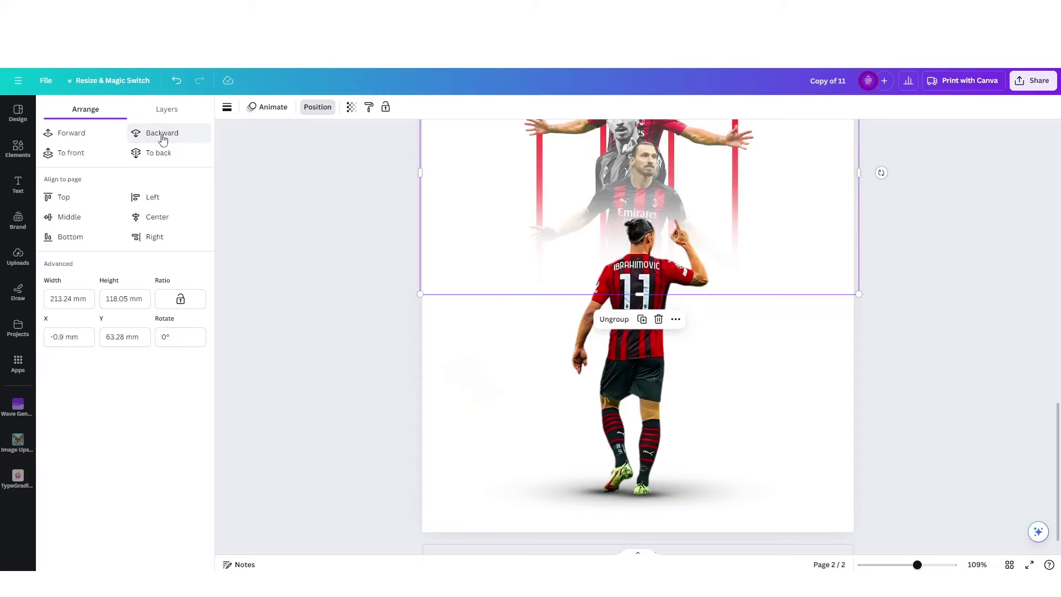
{"action": "left_click", "coordinate": [638, 266]}
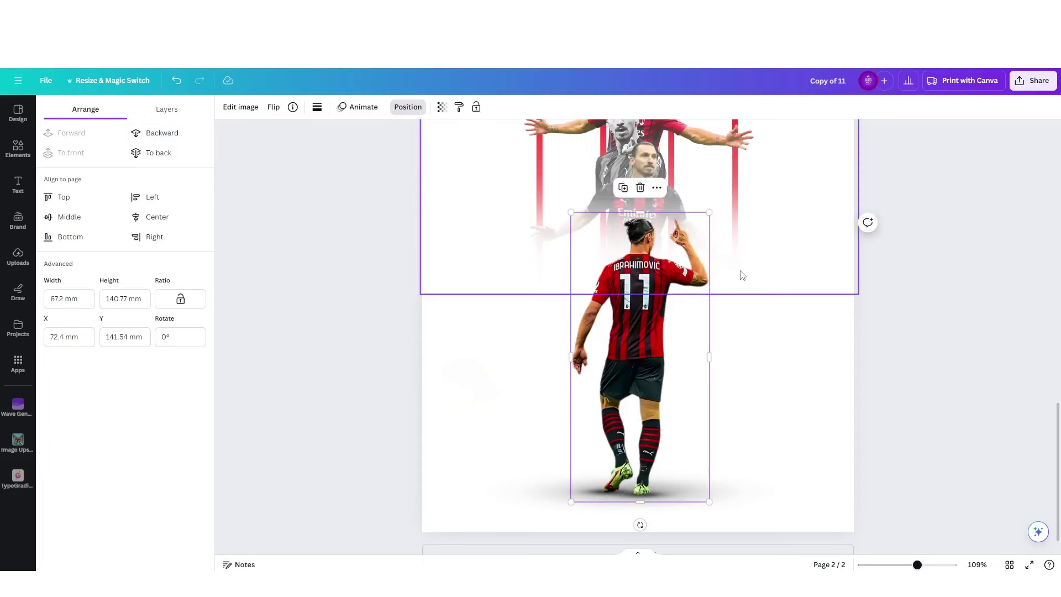
{"action": "left_click", "coordinate": [808, 351]}
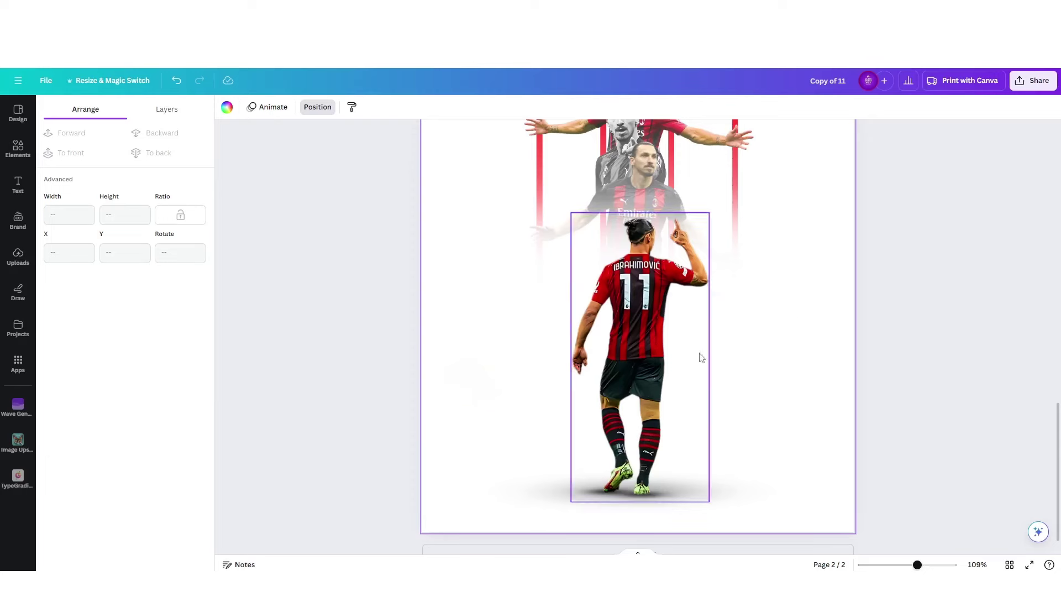
Move the white gradient group slightly lower over the red 11 and compare the poster with page 1.
{"action": "scroll", "coordinate": [777, 415], "scroll_direction": "up", "scroll_amount": 3}
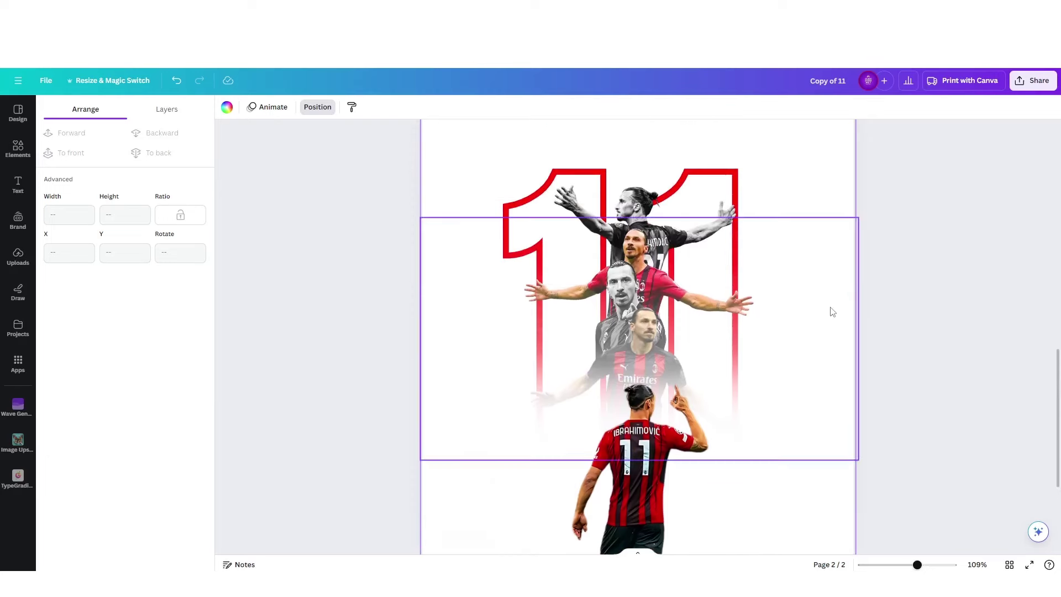
{"action": "left_click_drag", "start_coordinate": [828, 290], "coordinate": [828, 315]}
{"action": "left_click", "coordinate": [836, 218]}
{"action": "scroll", "coordinate": [751, 357], "scroll_direction": "up", "scroll_amount": 3}
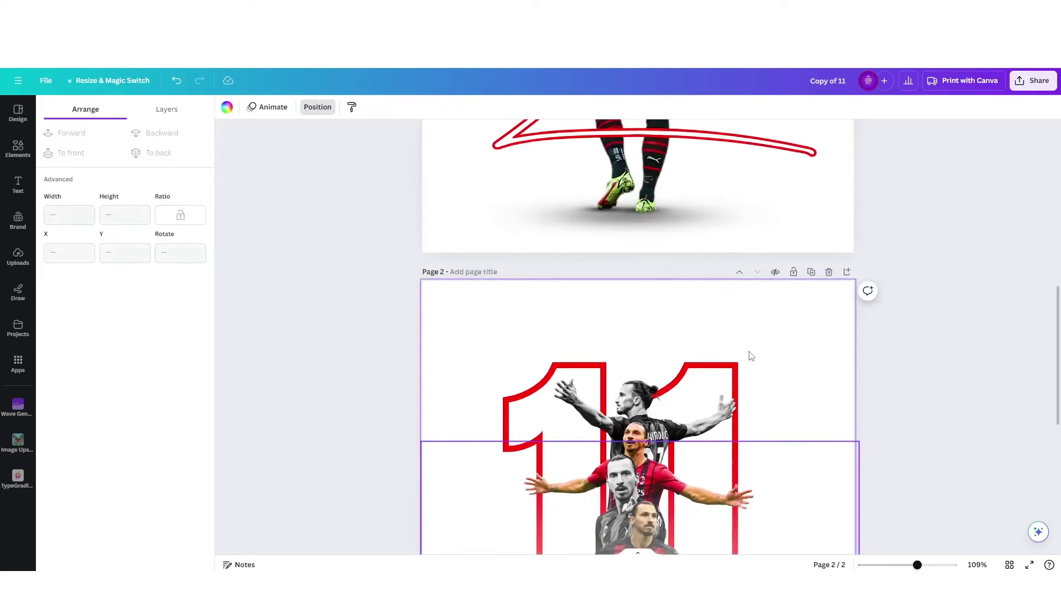
{"action": "scroll", "coordinate": [752, 357], "scroll_direction": "up", "scroll_amount": 4}
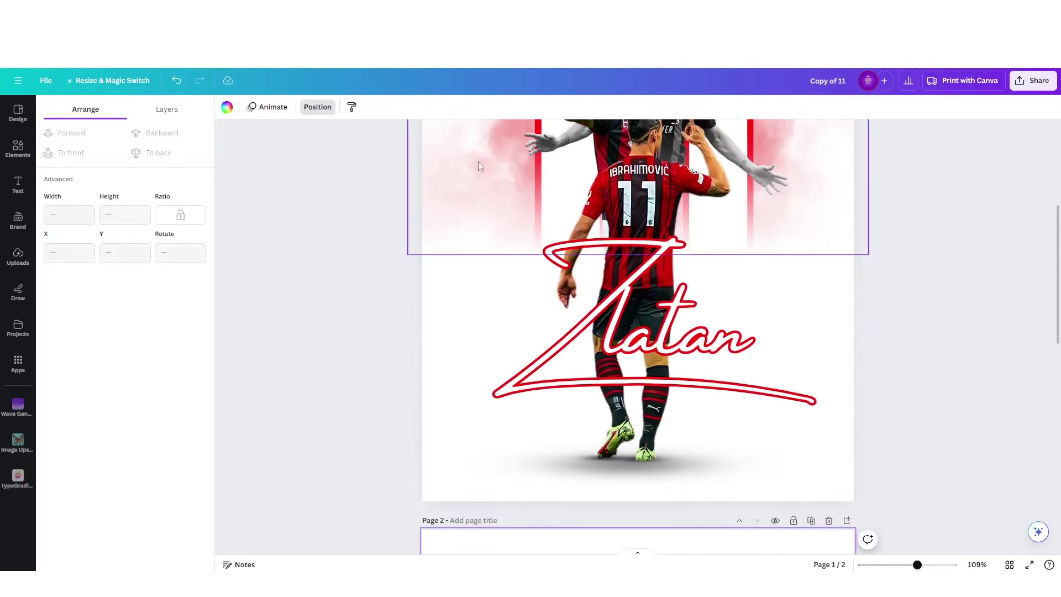
{"action": "scroll", "coordinate": [685, 276], "scroll_direction": "up", "scroll_amount": 3}
{"action": "scroll", "coordinate": [713, 355], "scroll_direction": "down", "scroll_amount": 10}
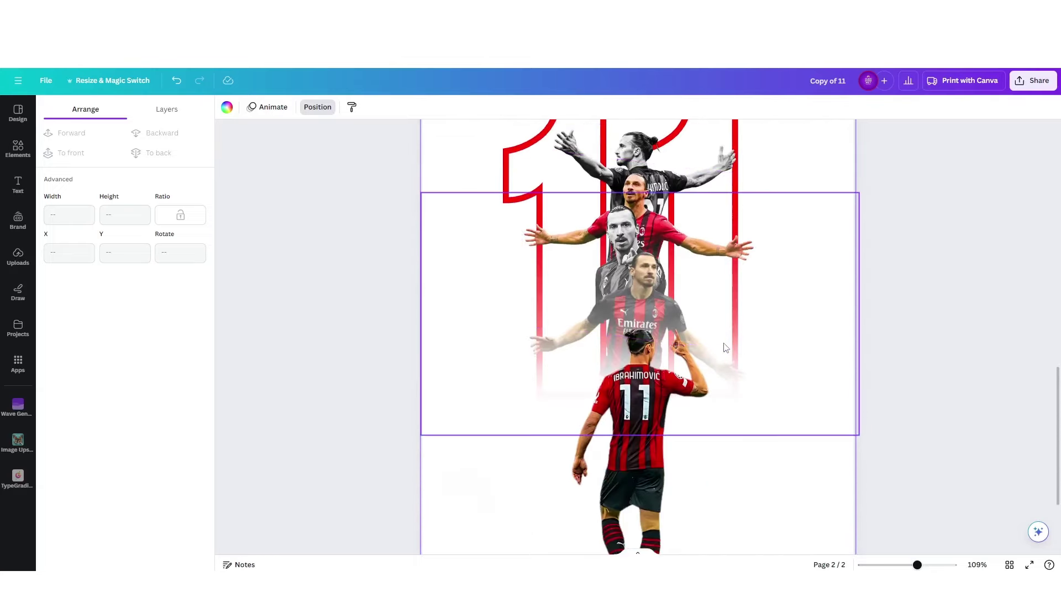
{"action": "scroll", "coordinate": [726, 347], "scroll_direction": "down", "scroll_amount": 3}
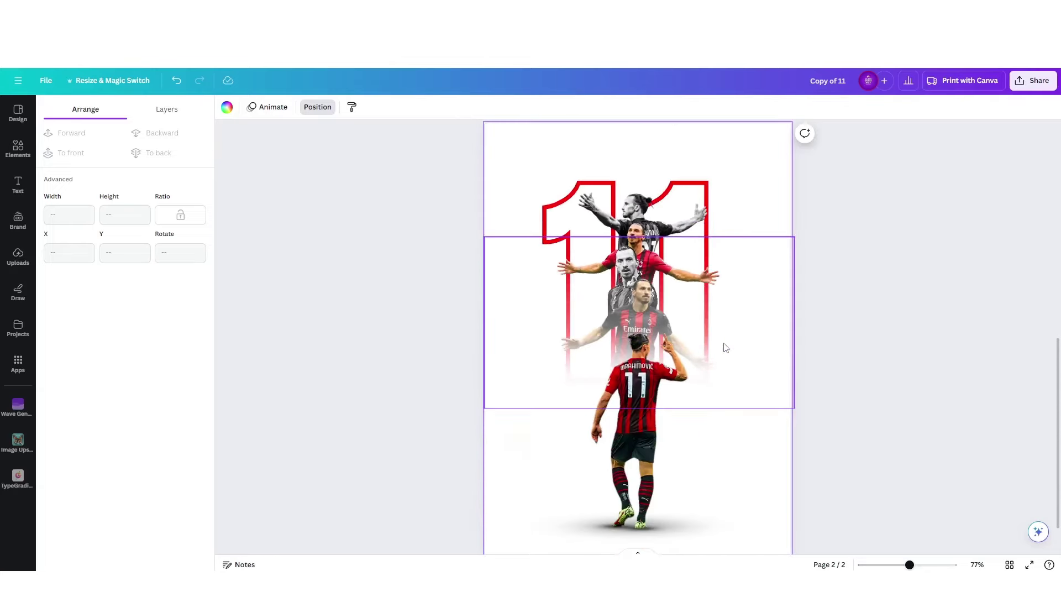
Search the elements library for "red smoke" and limit the results to graphics.
{"action": "left_click", "coordinate": [18, 149]}
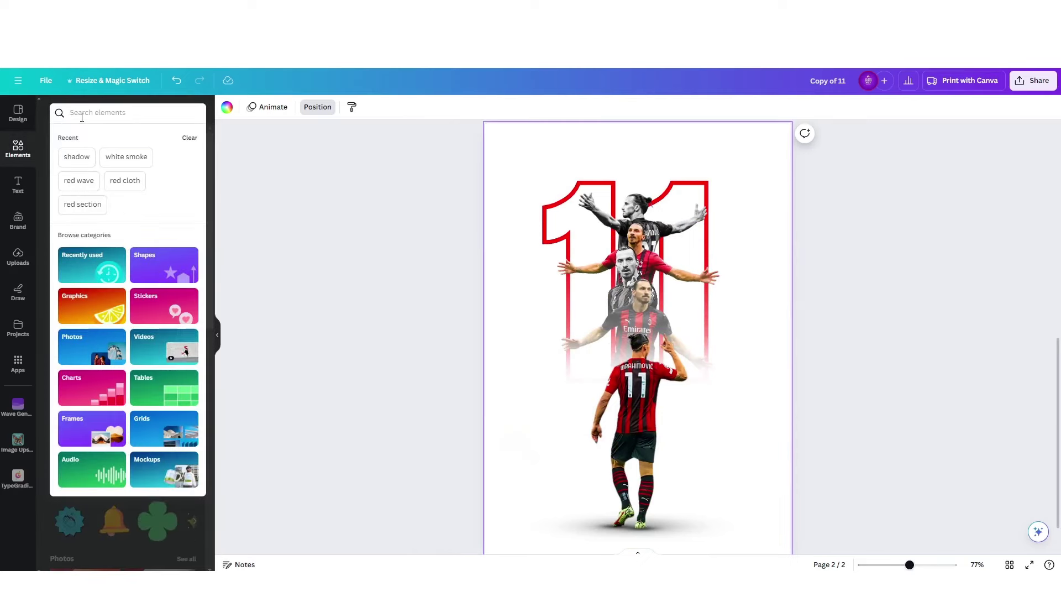
{"action": "type", "text": "red smoke"}
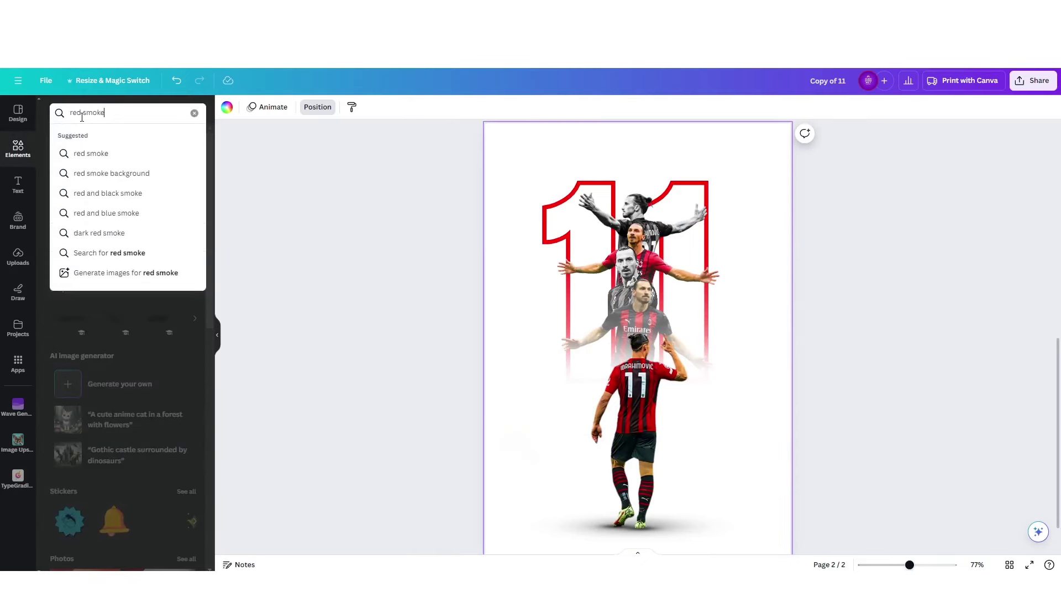
{"action": "key", "text": "Return"}
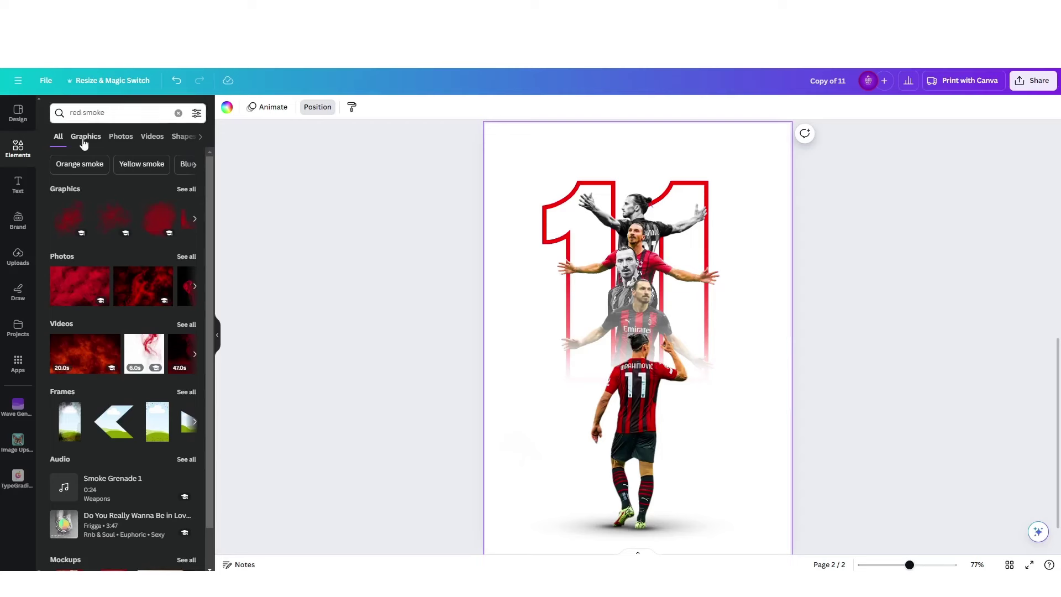
{"action": "left_click", "coordinate": [85, 140]}
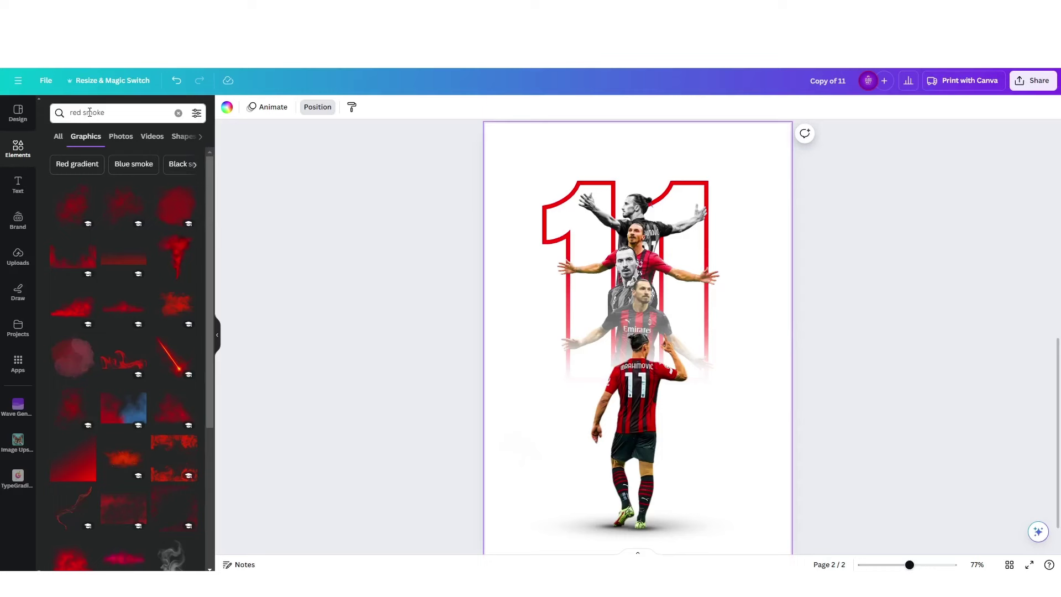
{"action": "scroll", "coordinate": [162, 329], "scroll_direction": "down", "scroll_amount": 3}
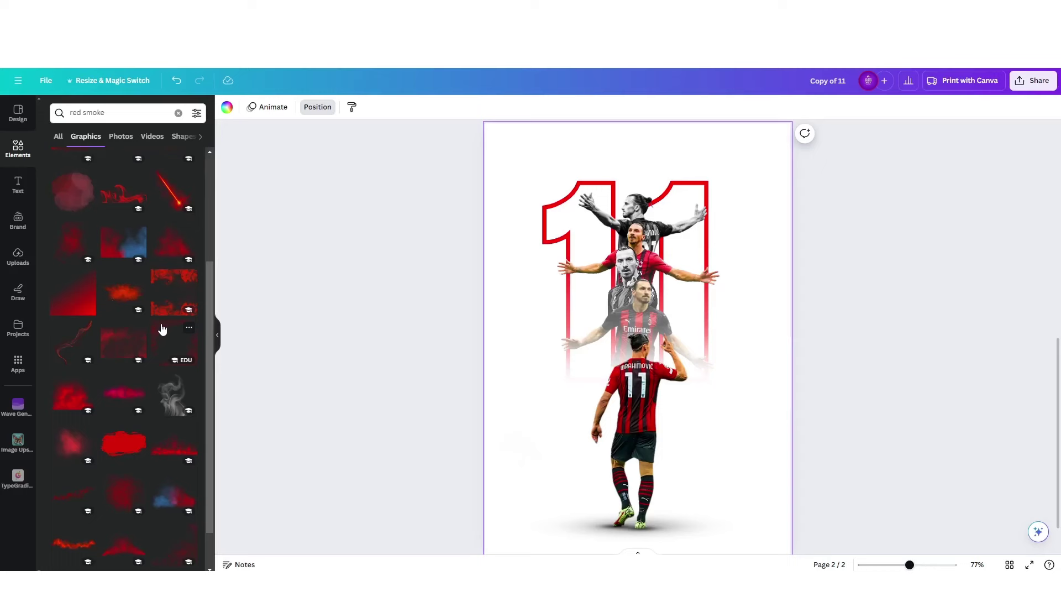
{"action": "scroll", "coordinate": [157, 276], "scroll_direction": "up", "scroll_amount": 3}
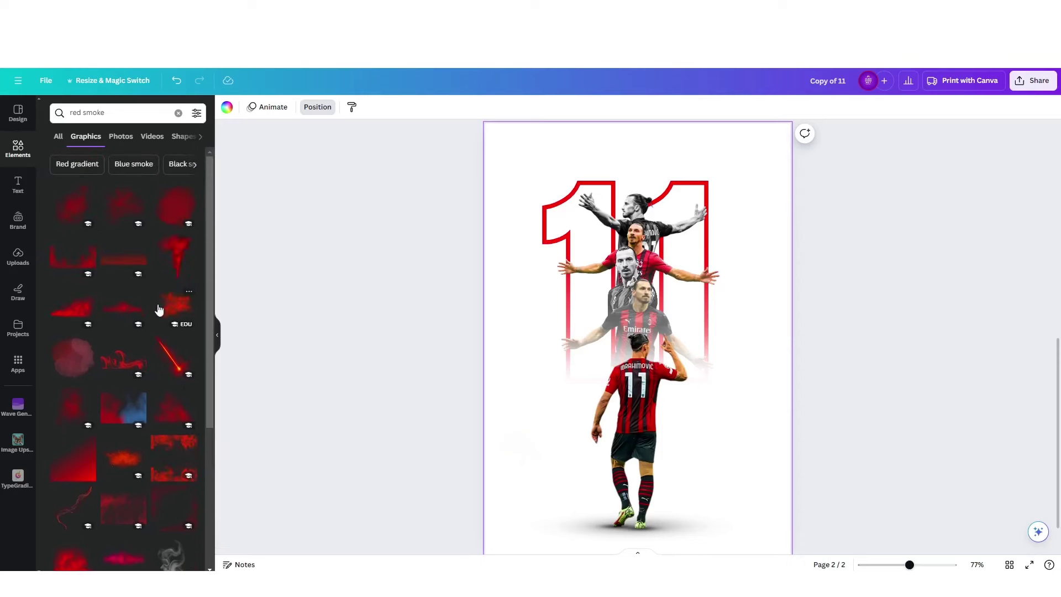
{"action": "scroll", "coordinate": [159, 308], "scroll_direction": "down", "scroll_amount": 3}
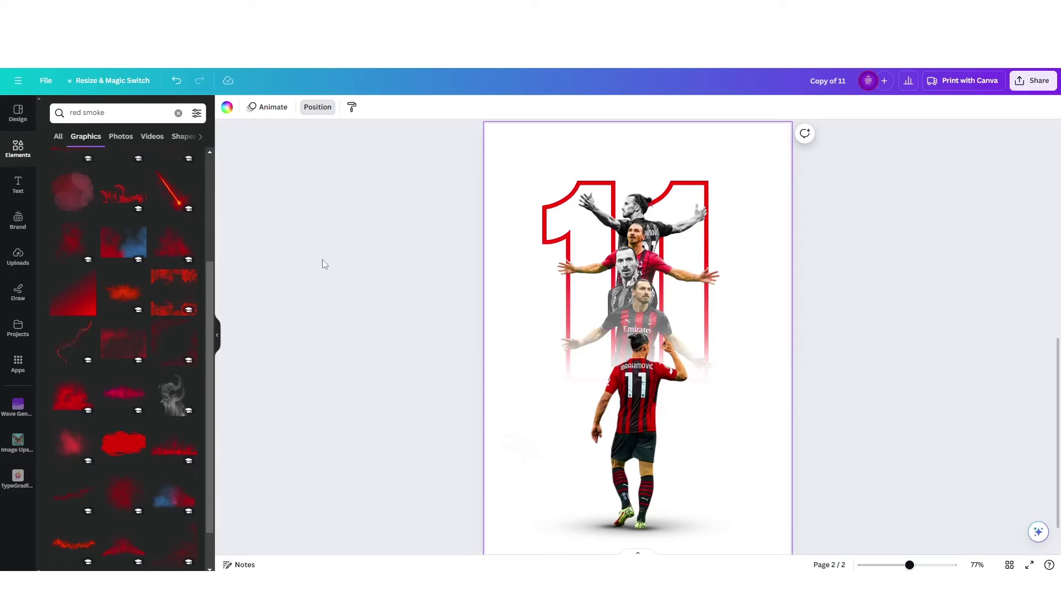
{"action": "left_click", "coordinate": [123, 296]}
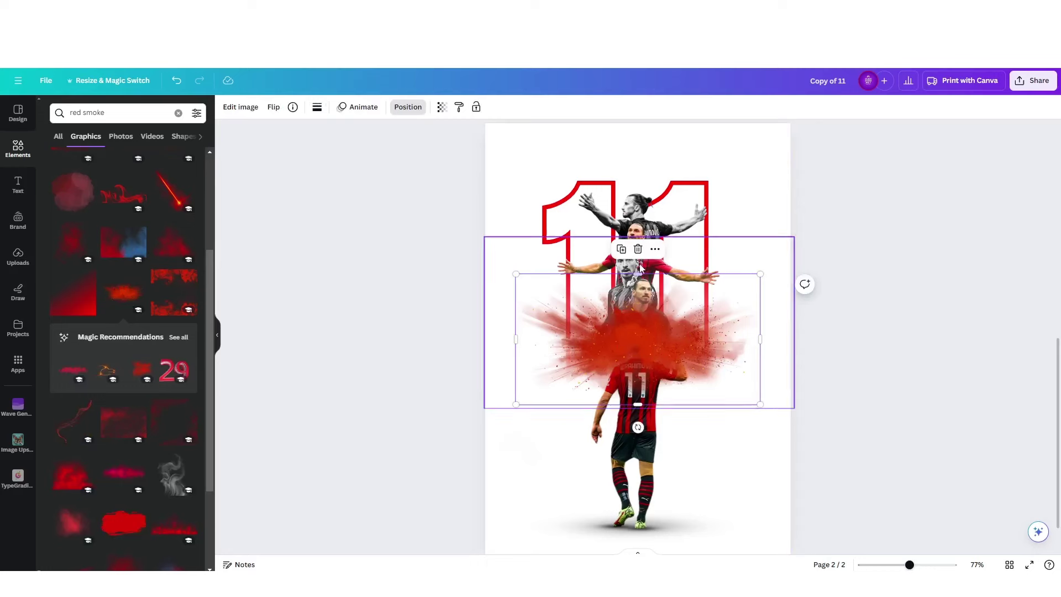
{"action": "left_click", "coordinate": [638, 251]}
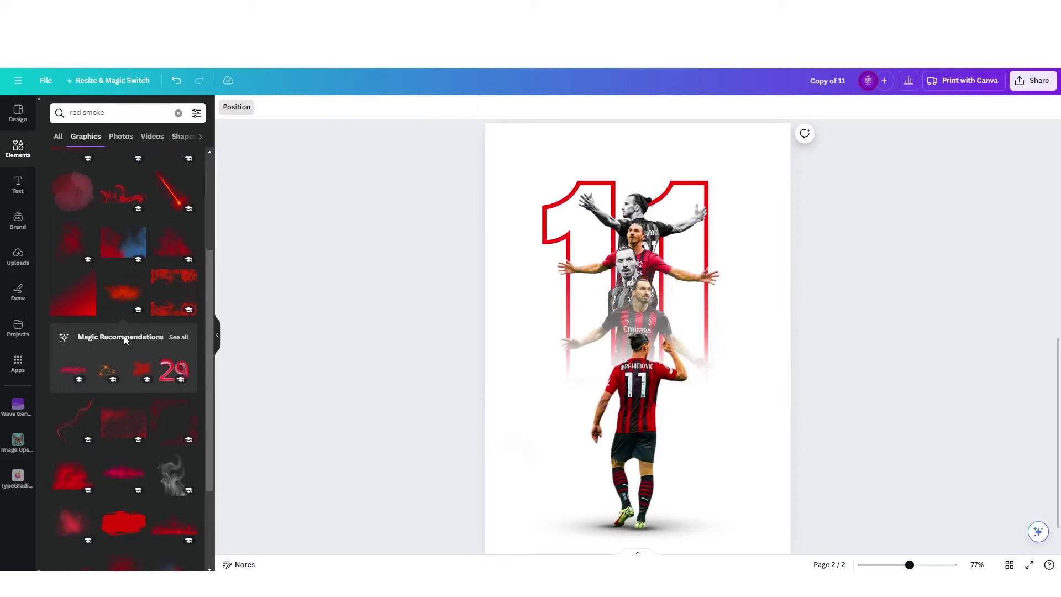
{"action": "scroll", "coordinate": [124, 337], "scroll_direction": "up", "scroll_amount": 3}
{"action": "scroll", "coordinate": [125, 340], "scroll_direction": "up", "scroll_amount": 1}
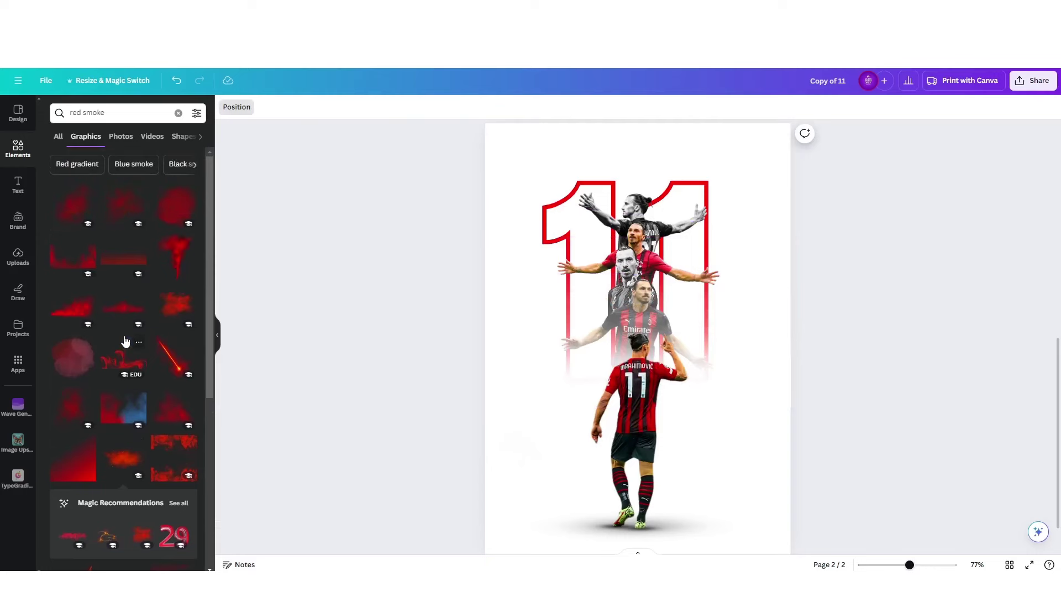
Add the first red smoke cloud over the 11 and the layered players, with a duplicate rotated to -81°.
{"action": "left_click", "coordinate": [71, 206]}
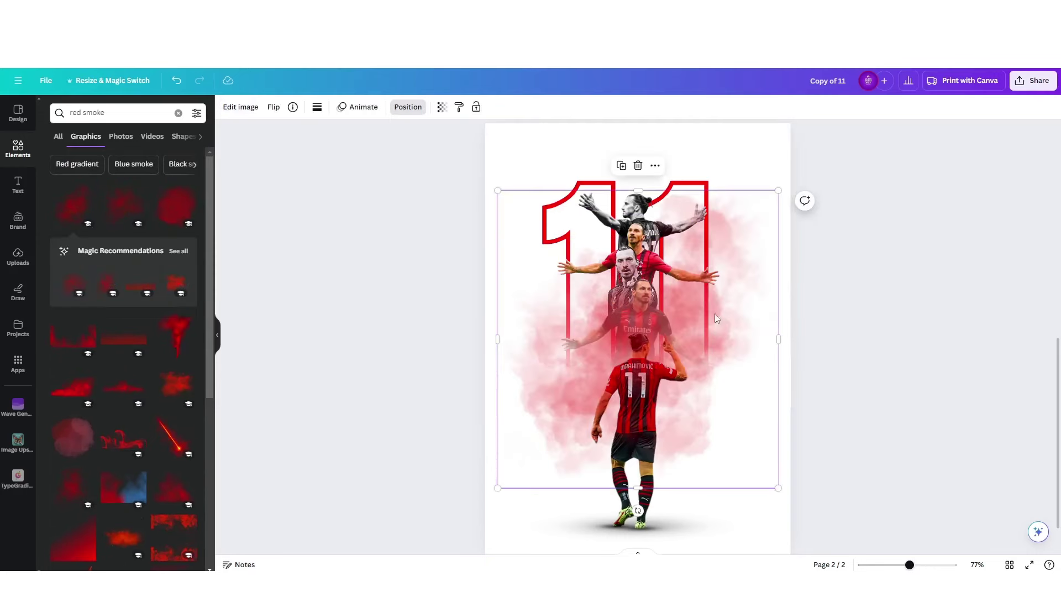
{"action": "left_click_drag", "start_coordinate": [730, 325], "coordinate": [729, 270]}
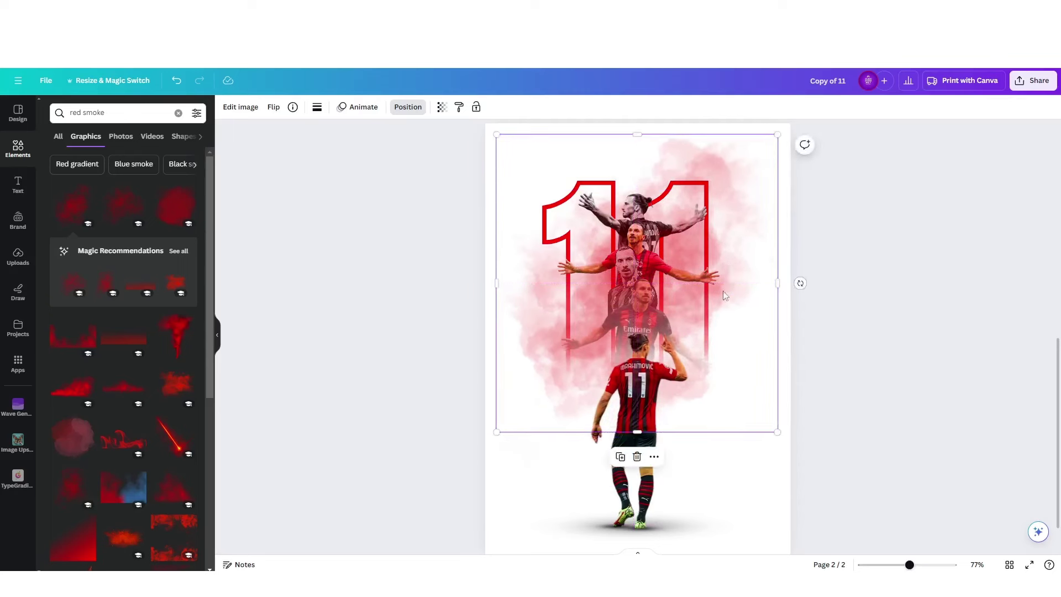
{"action": "left_click", "coordinate": [620, 459]}
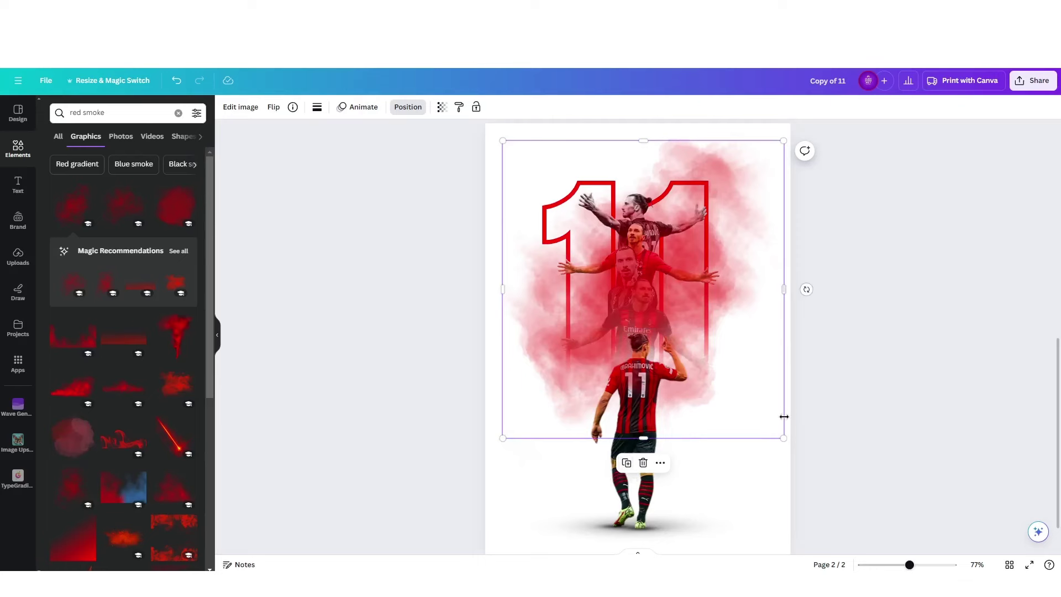
{"action": "left_click_drag", "start_coordinate": [807, 289], "coordinate": [682, 71]}
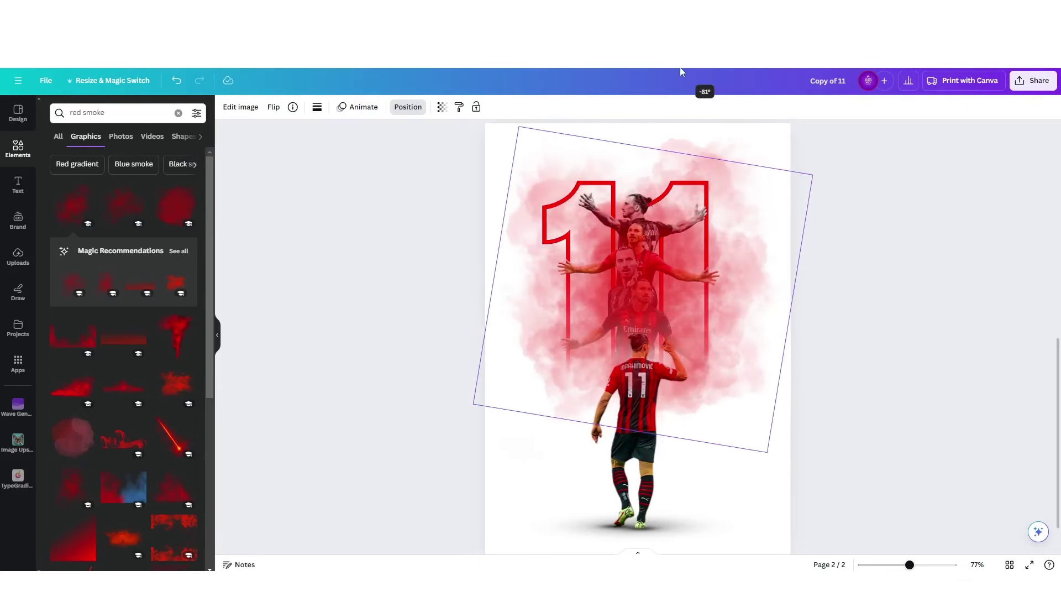
{"action": "left_click_drag", "start_coordinate": [681, 71], "coordinate": [682, 71]}
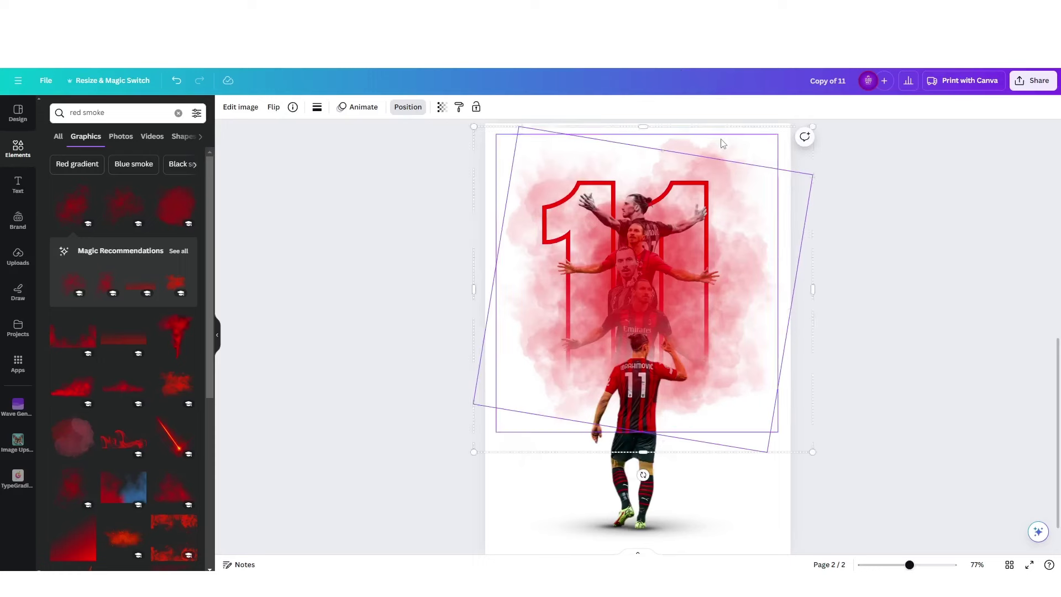
Group the two red smoke clouds flush with the top edge of page 2 and send the group to the back.
{"action": "left_click", "coordinate": [654, 181], "text": "shift"}
{"action": "left_click", "coordinate": [618, 477]}
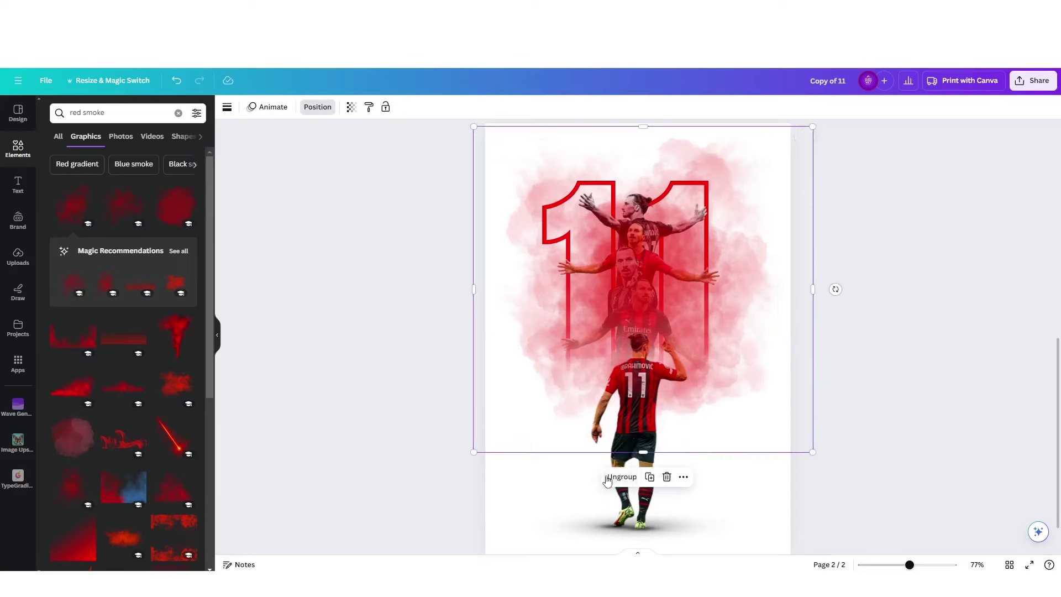
{"action": "mouse_move", "coordinate": [746, 158]}
{"action": "left_mouse_down"}
{"action": "mouse_move", "coordinate": [762, 179]}
{"action": "mouse_move", "coordinate": [698, 187]}
{"action": "mouse_move", "coordinate": [781, 156]}
{"action": "mouse_move", "coordinate": [712, 175]}
{"action": "mouse_move", "coordinate": [744, 161]}
{"action": "mouse_move", "coordinate": [743, 186]}
{"action": "mouse_move", "coordinate": [743, 150]}
{"action": "left_mouse_up"}
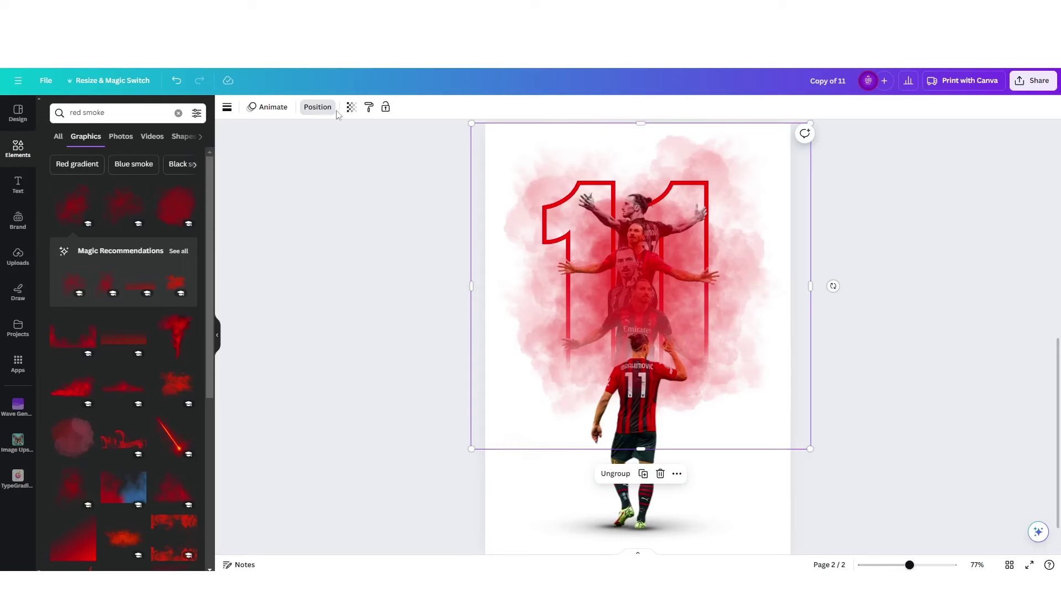
{"action": "left_click", "coordinate": [319, 108]}
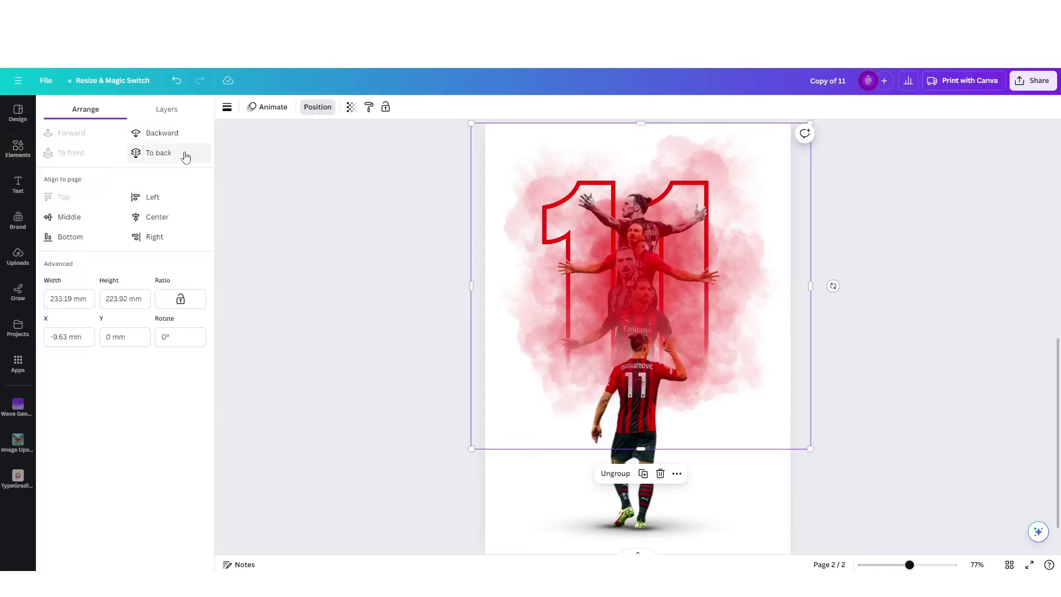
{"action": "left_click", "coordinate": [175, 155]}
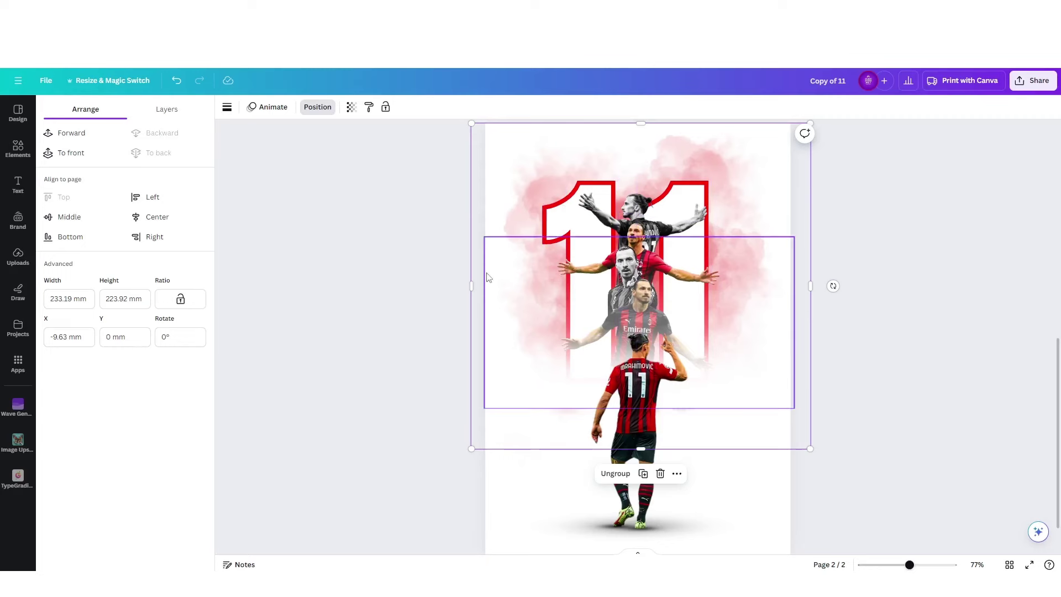
{"action": "scroll", "coordinate": [727, 285], "scroll_direction": "up", "scroll_amount": 6}
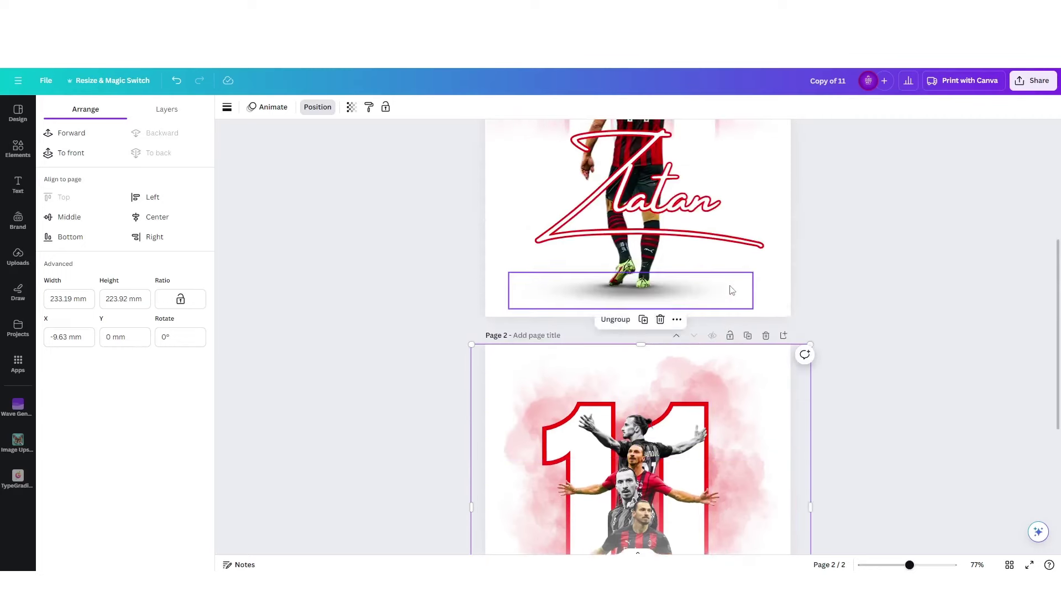
Scale the red smoke group down to about 213 × 205 mm and move it up behind the 11, about 4 mm below page 2's upper edge.
{"action": "scroll", "coordinate": [630, 235], "scroll_direction": "down", "scroll_amount": 6}
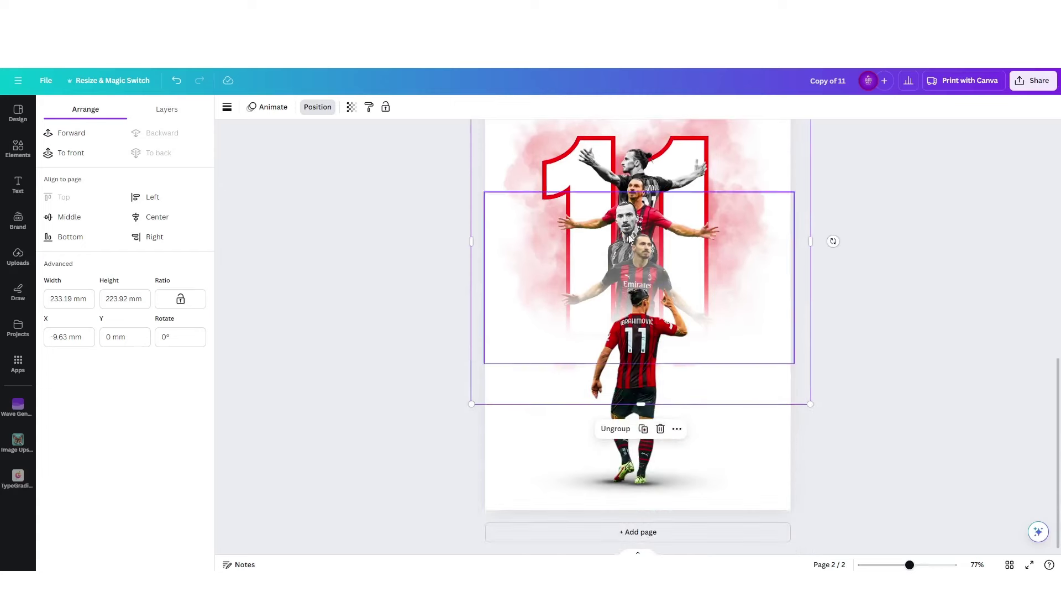
{"action": "scroll", "coordinate": [639, 405], "scroll_direction": "up", "scroll_amount": 3}
{"action": "scroll", "coordinate": [639, 405], "scroll_direction": "up", "scroll_amount": 3}
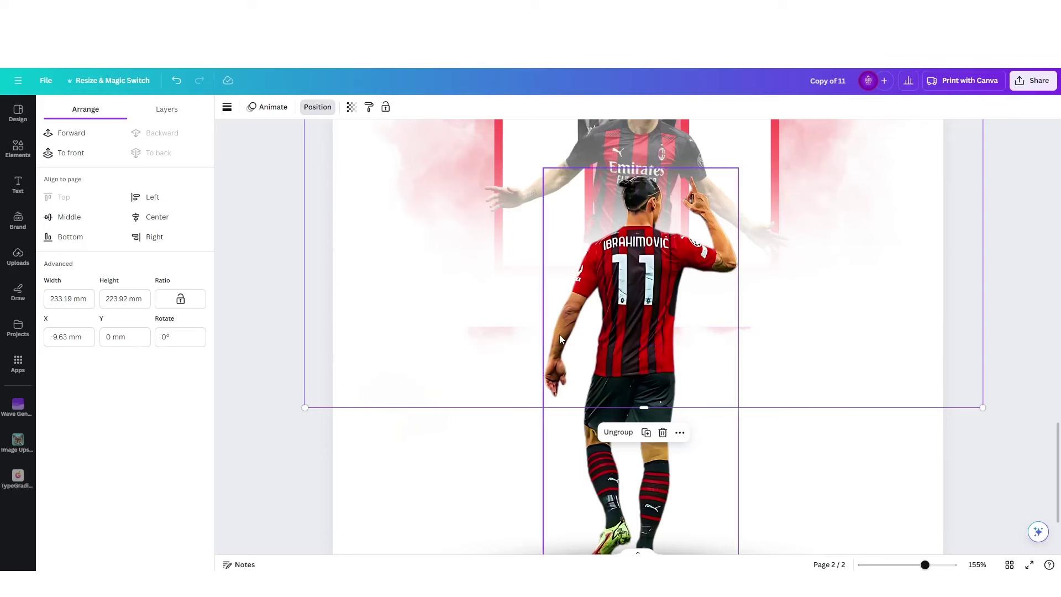
{"action": "scroll", "coordinate": [559, 338], "scroll_direction": "down", "scroll_amount": 5}
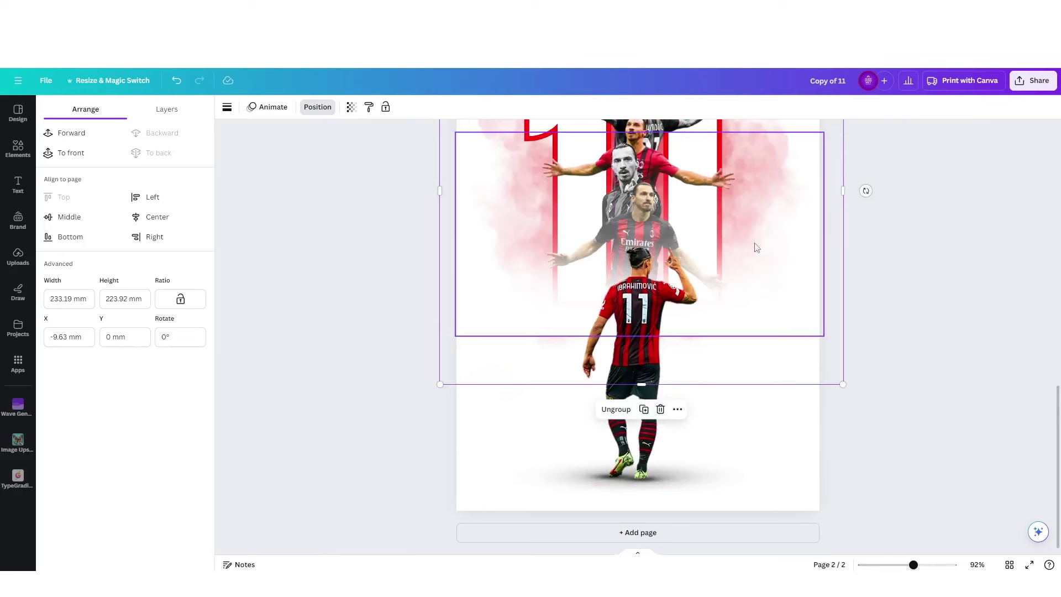
{"action": "scroll", "coordinate": [757, 248], "scroll_direction": "down", "scroll_amount": 2}
{"action": "scroll", "coordinate": [758, 251], "scroll_direction": "up", "scroll_amount": 2}
{"action": "left_click_drag", "start_coordinate": [746, 196], "coordinate": [743, 220]}
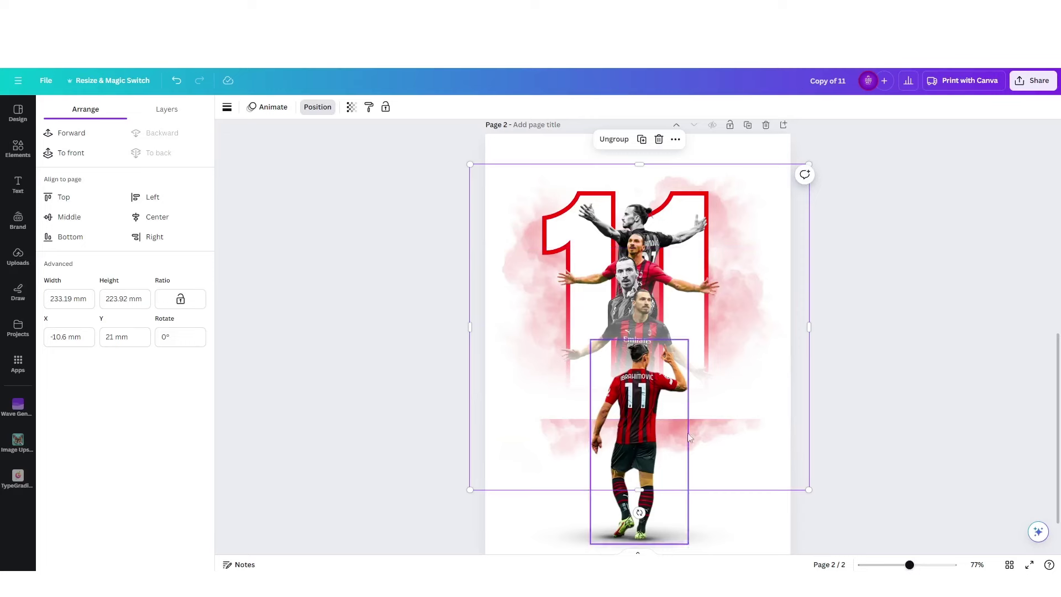
{"action": "left_click_drag", "start_coordinate": [809, 164], "coordinate": [780, 192]}
{"action": "left_click_drag", "start_coordinate": [755, 246], "coordinate": [765, 188]}
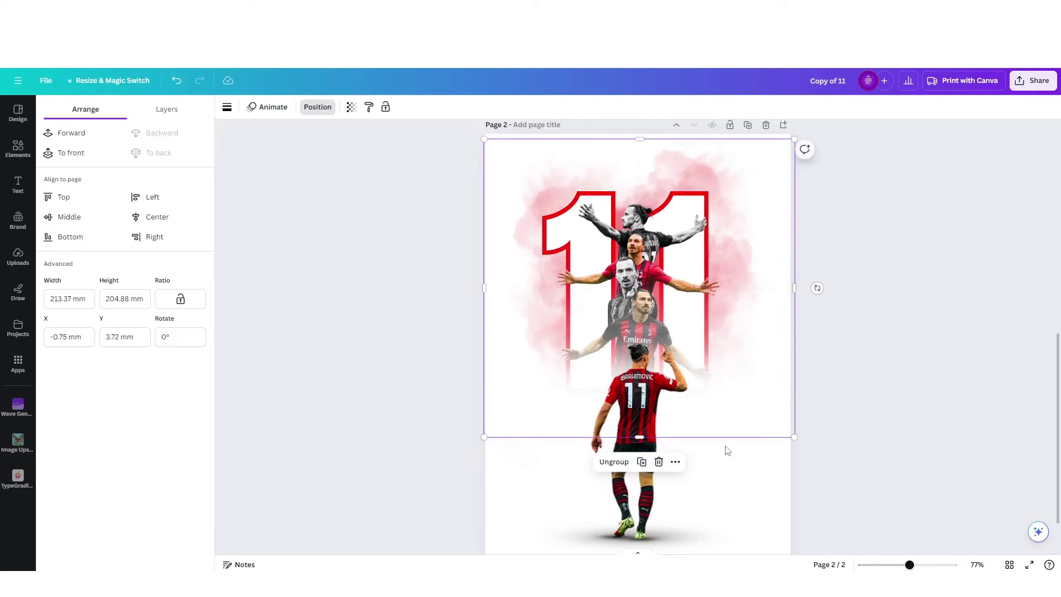
Check the font of the page 1 signature, then add a "Zlatan" heading to page 2 beside the front player's legs.
{"action": "scroll", "coordinate": [727, 450], "scroll_direction": "up", "scroll_amount": 5}
{"action": "left_click", "coordinate": [659, 259]}
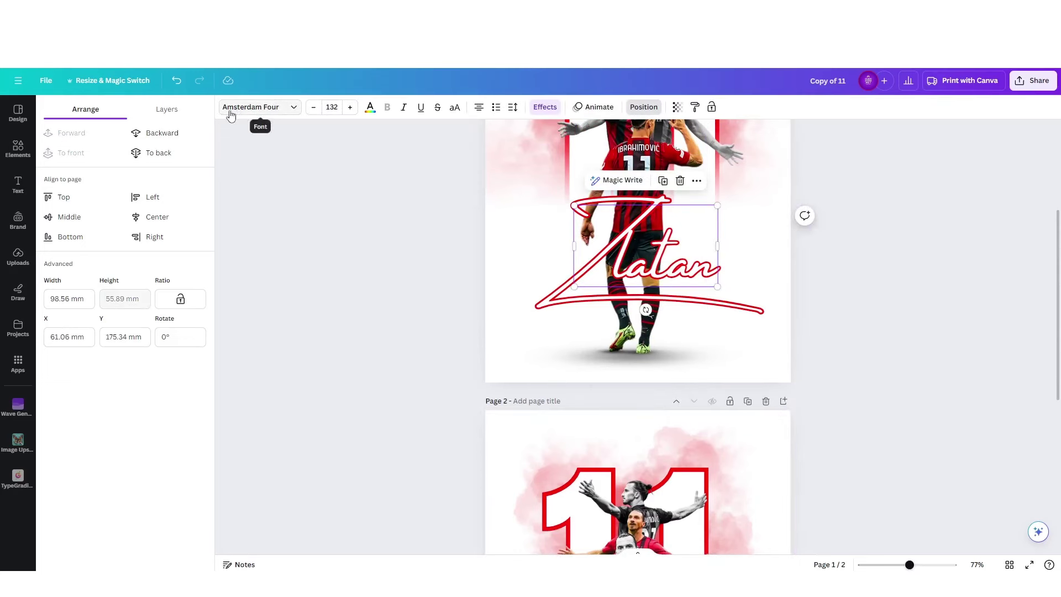
{"action": "scroll", "coordinate": [580, 450], "scroll_direction": "down", "scroll_amount": 6}
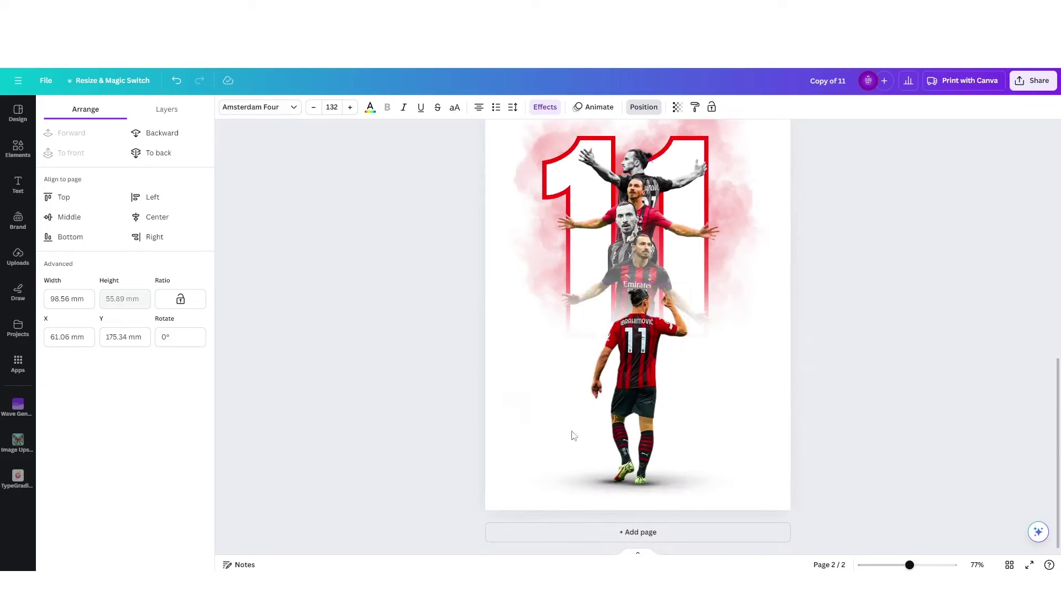
{"action": "left_click", "coordinate": [18, 185]}
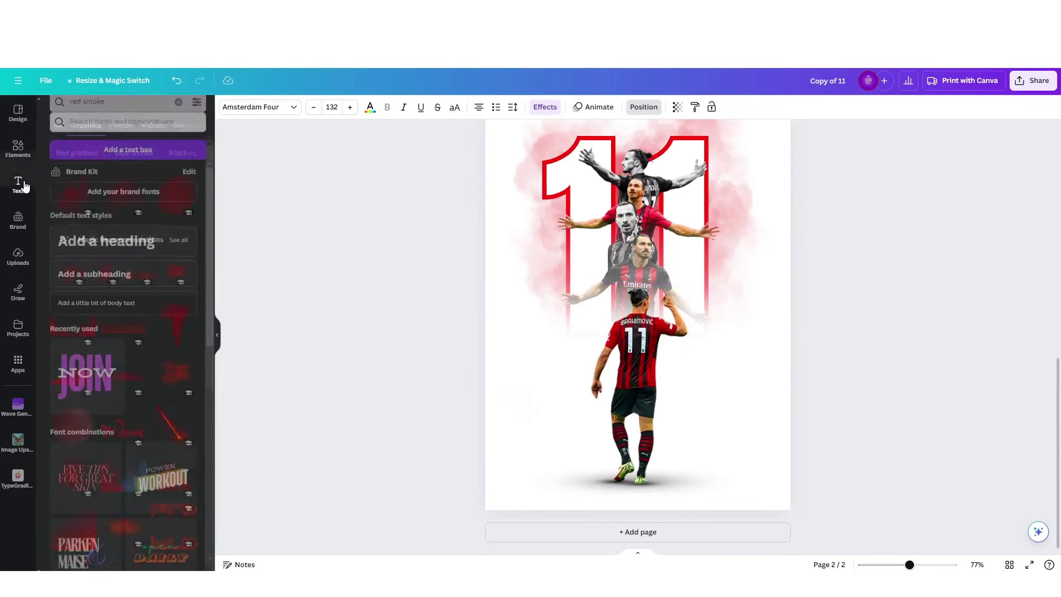
{"action": "left_click", "coordinate": [107, 230]}
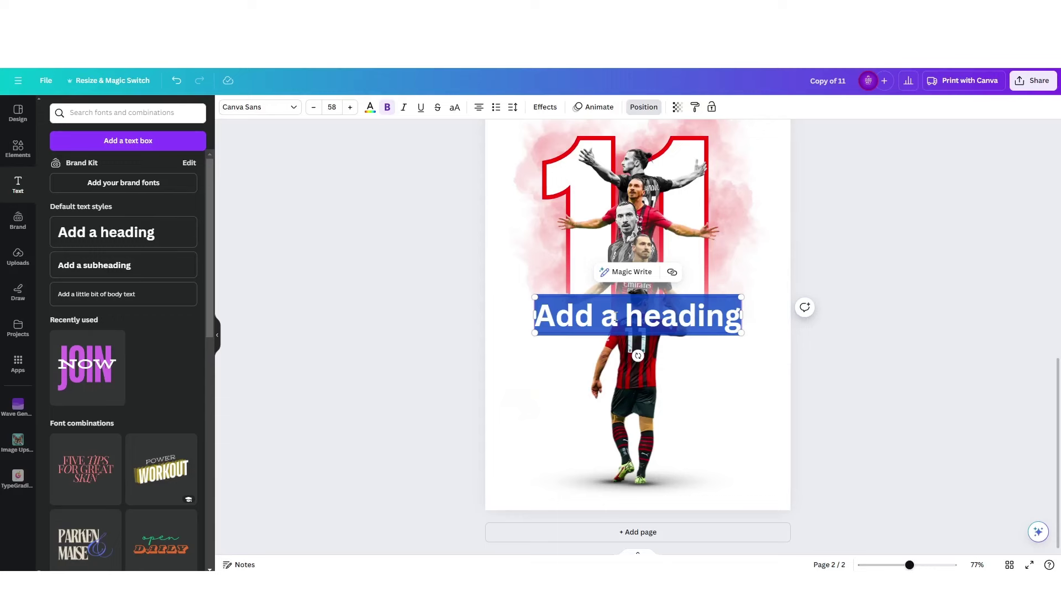
{"action": "key", "text": "BackSpace"}
{"action": "type", "text": "Zlatan"}
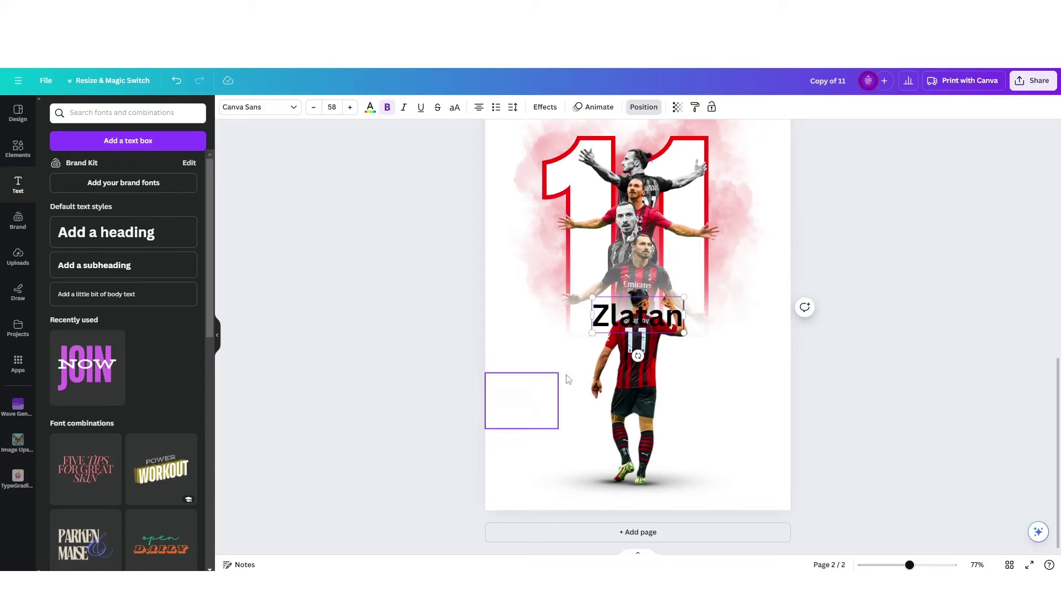
{"action": "left_click", "coordinate": [508, 404]}
{"action": "left_click", "coordinate": [523, 349]}
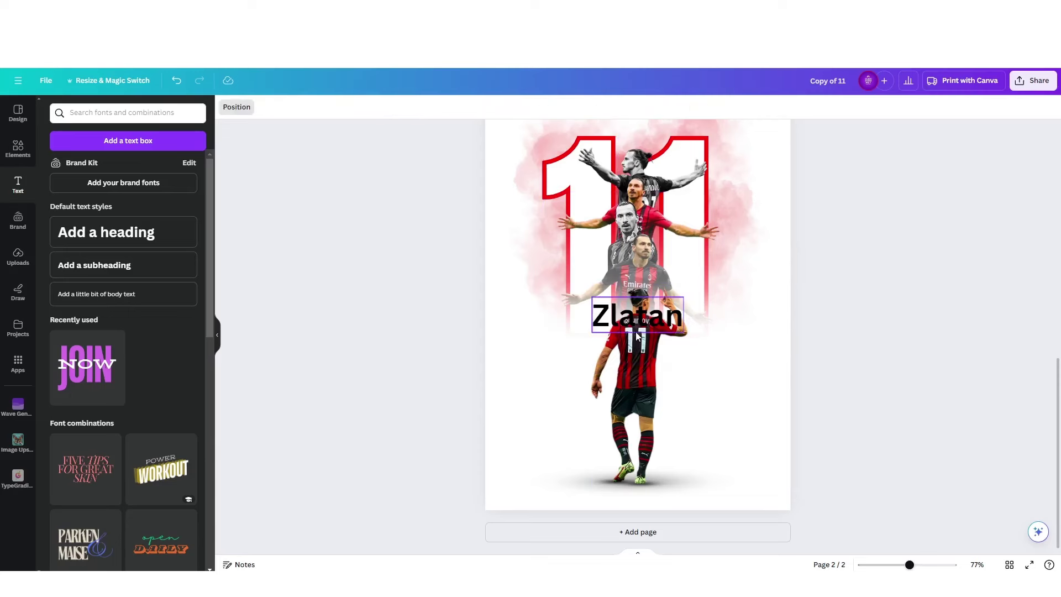
{"action": "left_click", "coordinate": [637, 332]}
{"action": "left_click_drag", "start_coordinate": [637, 332], "coordinate": [550, 408]}
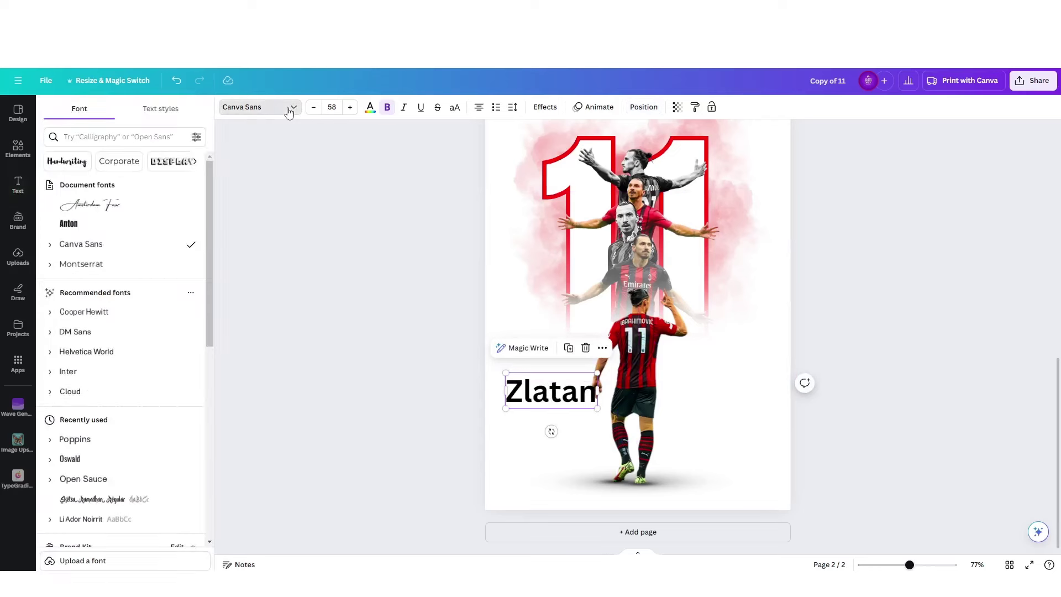
Search the fonts for "amster" and apply Amsterdam Four to the Zlatan heading.
{"action": "left_click", "coordinate": [289, 107]}
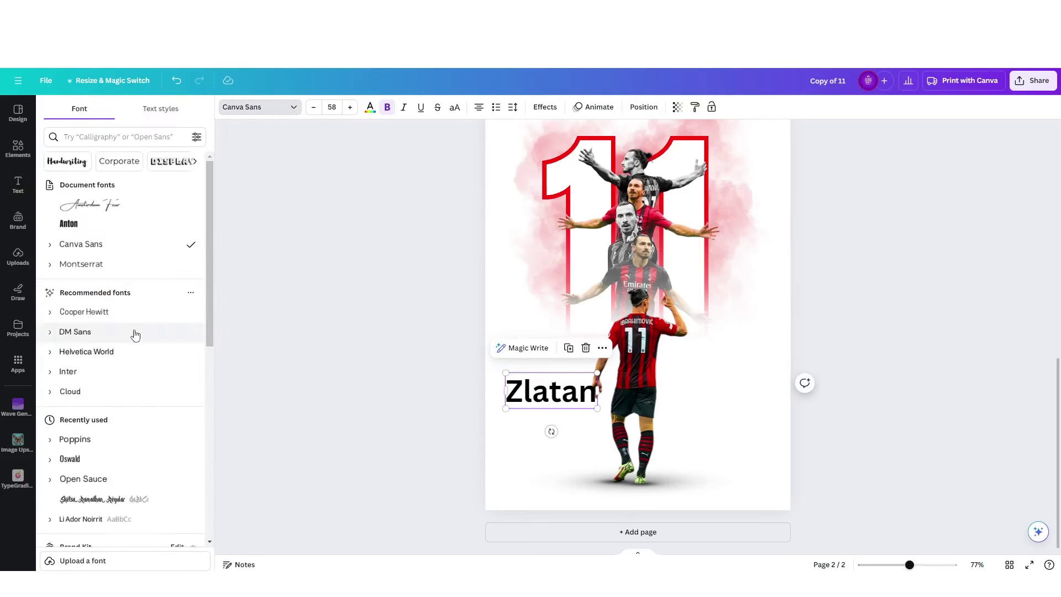
{"action": "scroll", "coordinate": [135, 335], "scroll_direction": "down", "scroll_amount": 1}
{"action": "scroll", "coordinate": [135, 335], "scroll_direction": "down", "scroll_amount": 2}
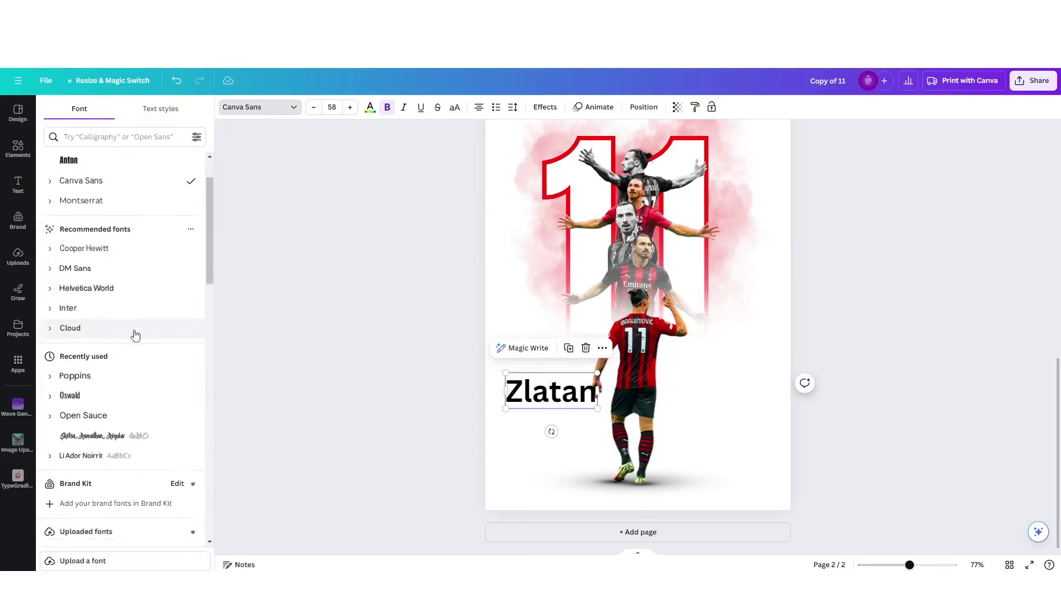
{"action": "scroll", "coordinate": [136, 335], "scroll_direction": "up", "scroll_amount": 3}
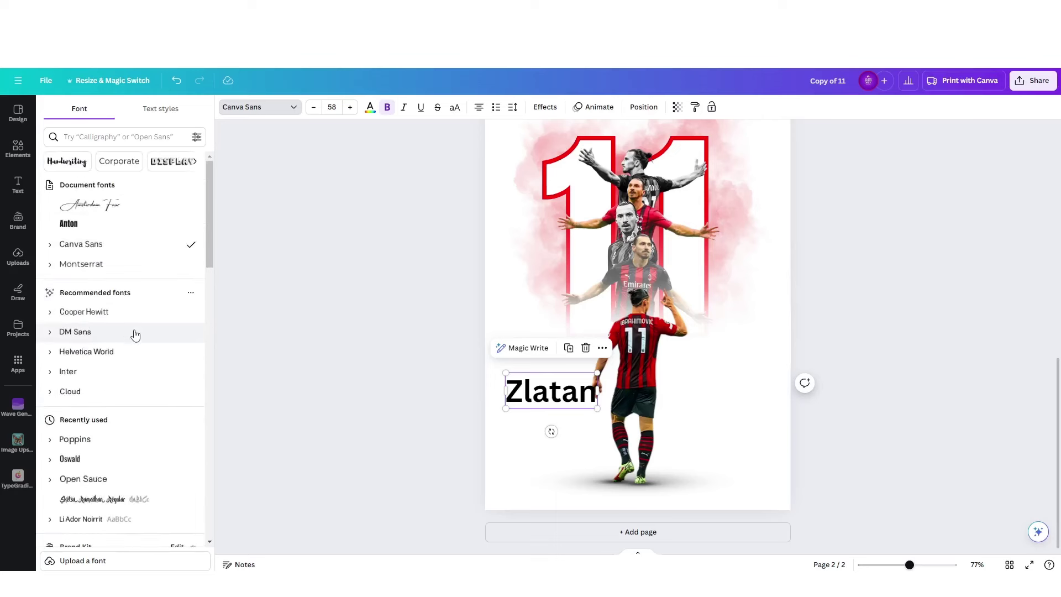
{"action": "left_click", "coordinate": [73, 137]}
{"action": "type", "text": "amster"}
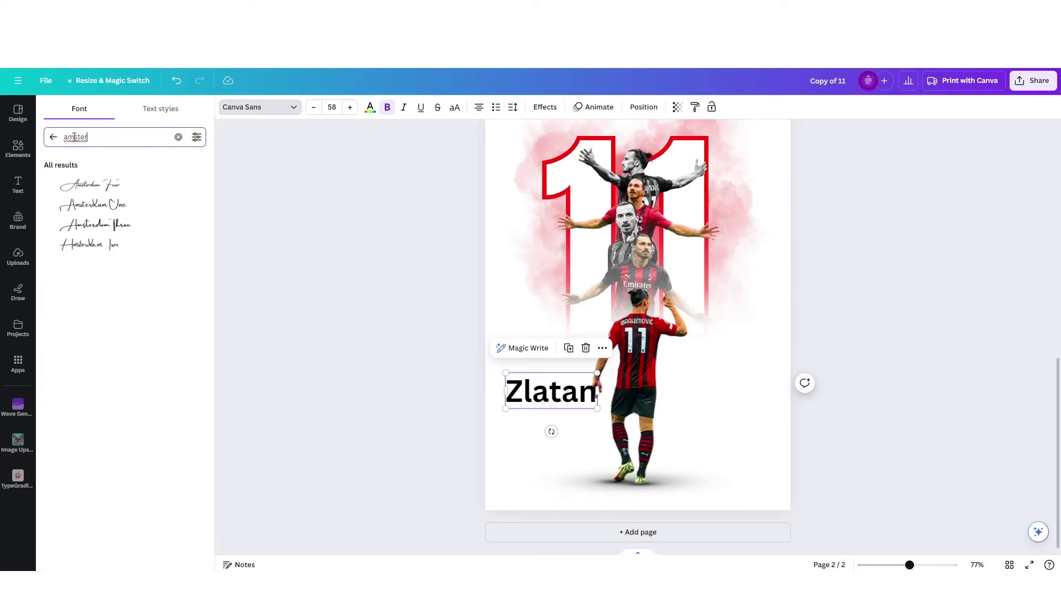
{"action": "left_click", "coordinate": [120, 187]}
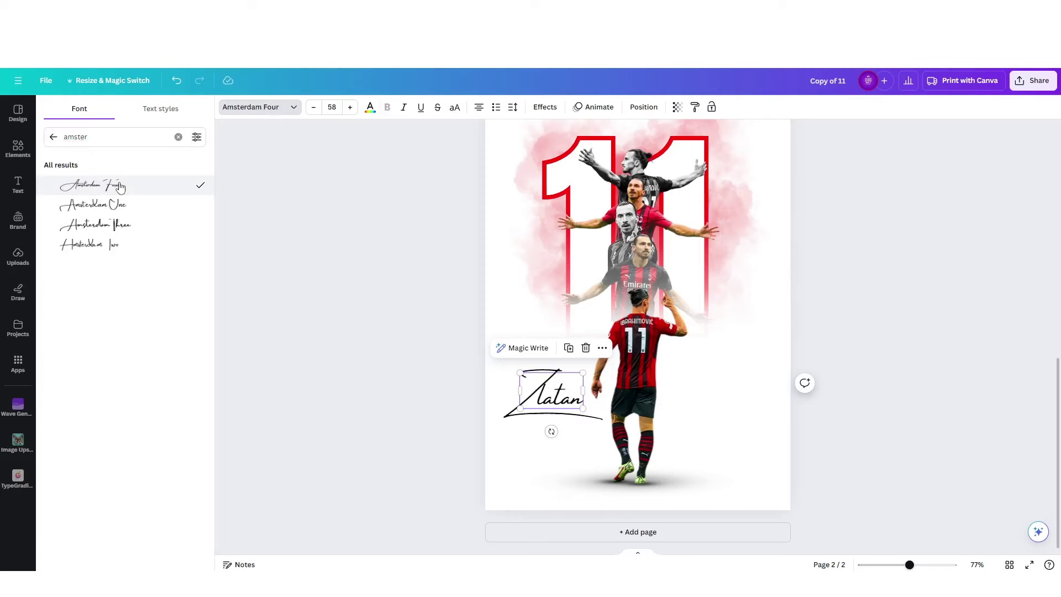
Place the Zlatan signature over the front player's body and enlarge it to font size 126, comparing it with page 1.
{"action": "left_click_drag", "start_coordinate": [559, 387], "coordinate": [642, 388]}
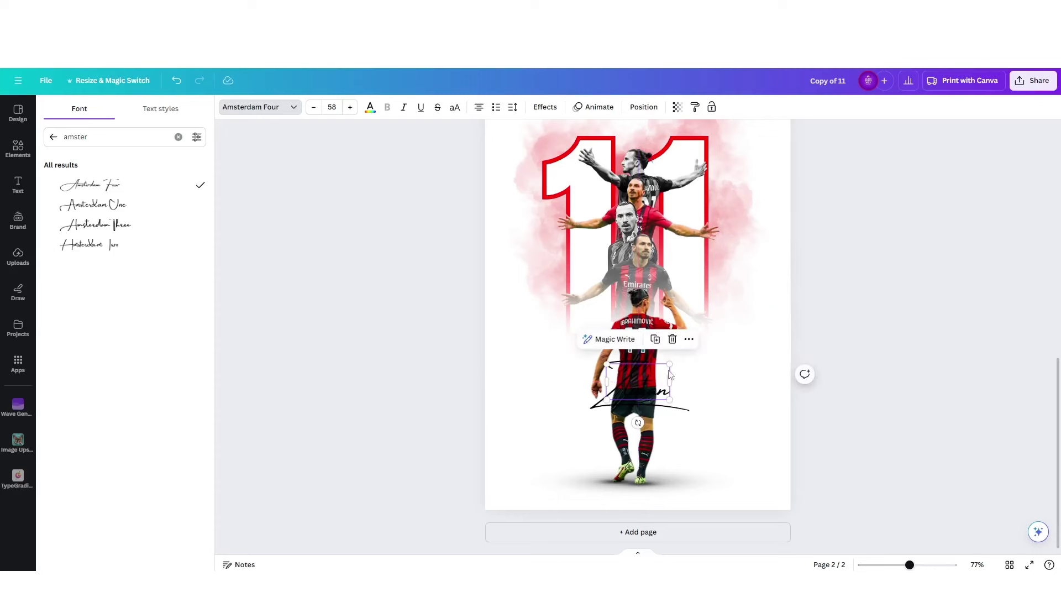
{"action": "left_click_drag", "start_coordinate": [669, 362], "coordinate": [706, 343]}
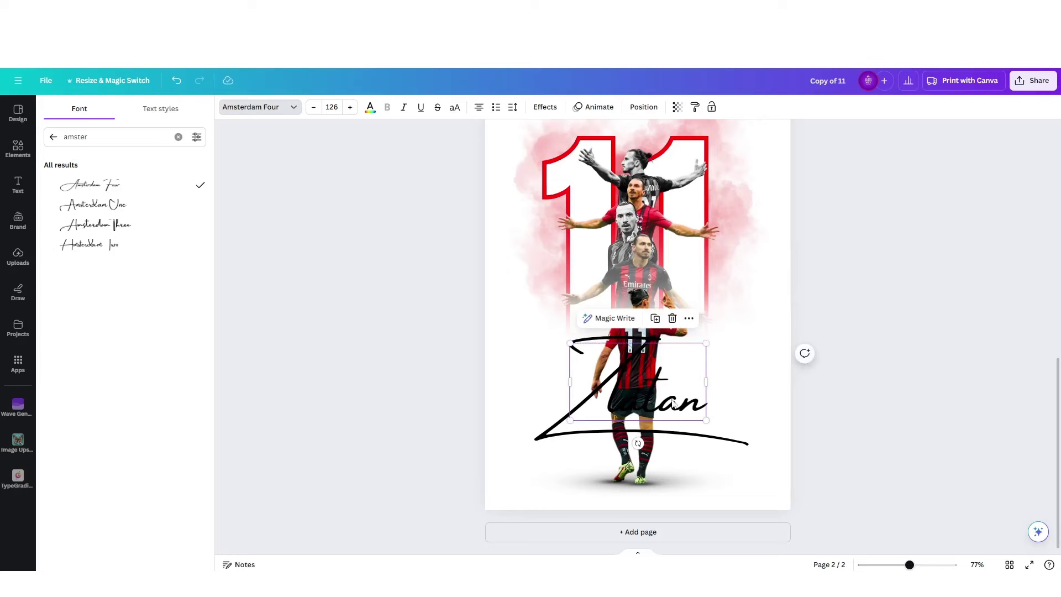
{"action": "left_click_drag", "start_coordinate": [675, 403], "coordinate": [680, 400]}
{"action": "scroll", "coordinate": [664, 365], "scroll_direction": "up", "scroll_amount": 5}
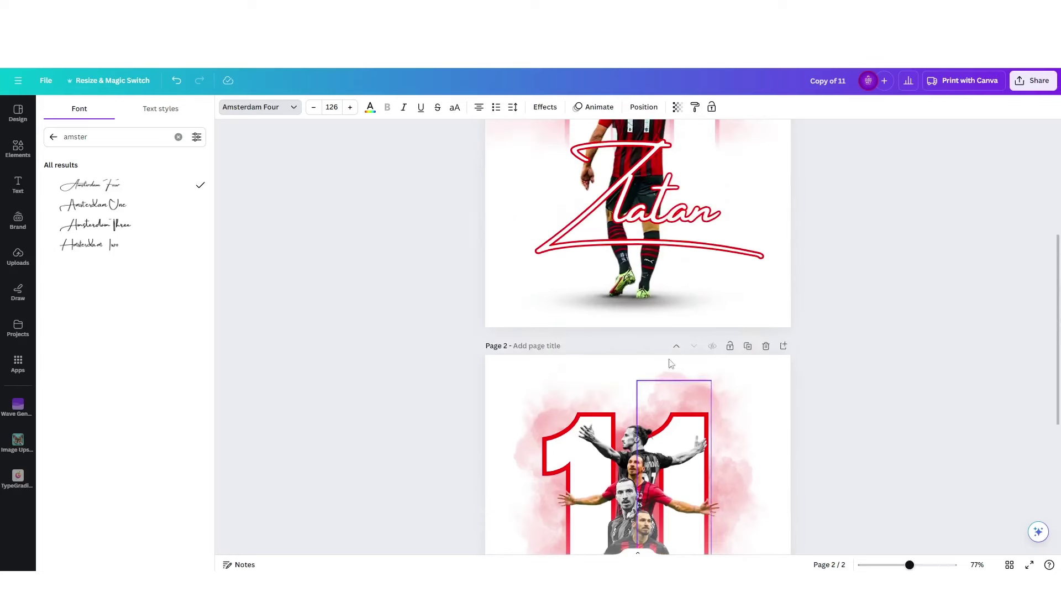
{"action": "scroll", "coordinate": [636, 352], "scroll_direction": "down", "scroll_amount": 4}
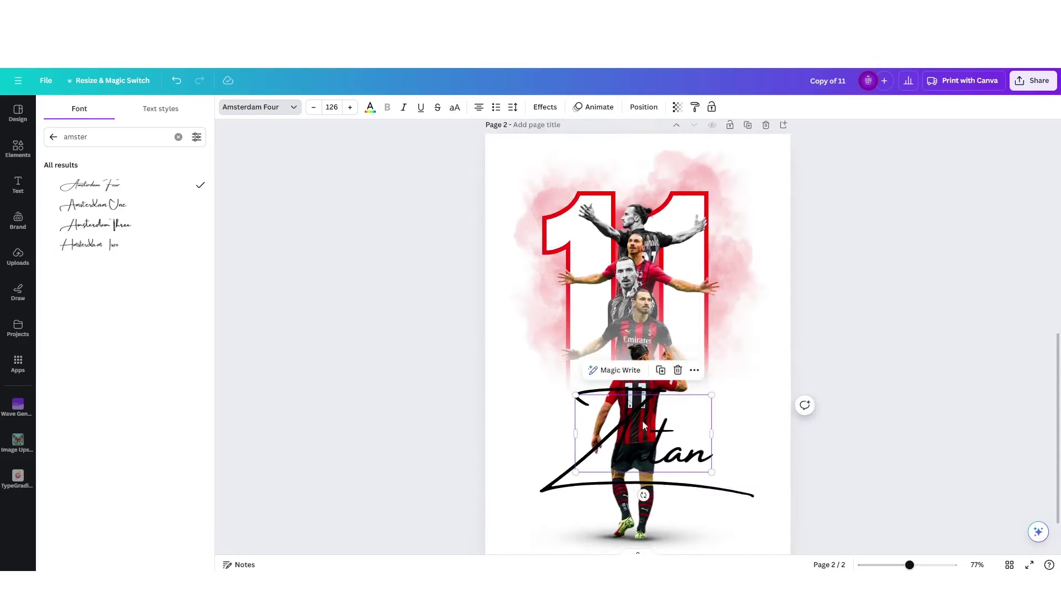
Color the Zlatan signature white and give it an Outline effect in the document's red.
{"action": "left_click", "coordinate": [370, 107]}
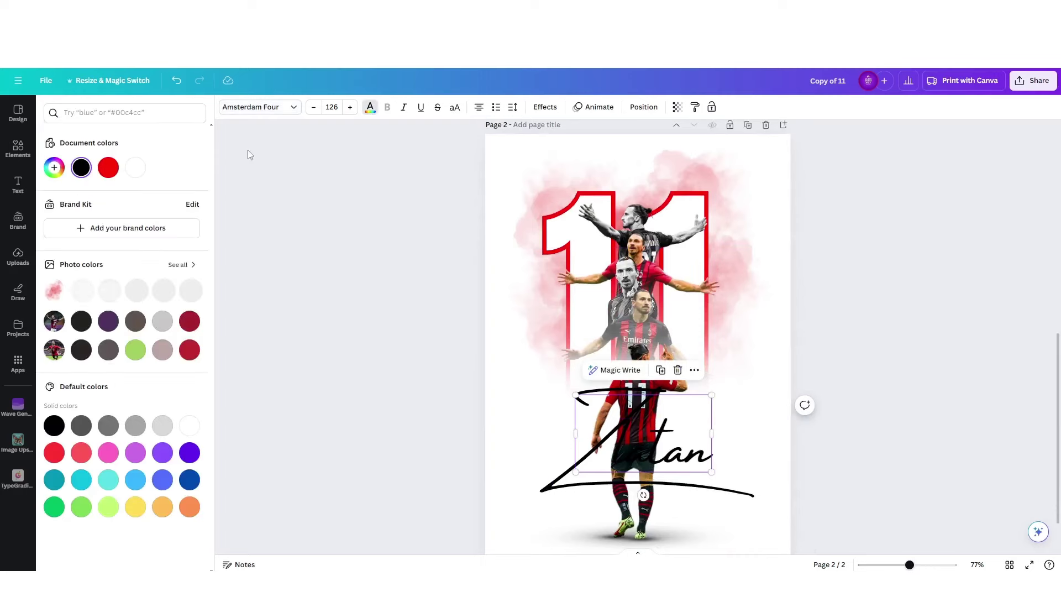
{"action": "left_click", "coordinate": [136, 168]}
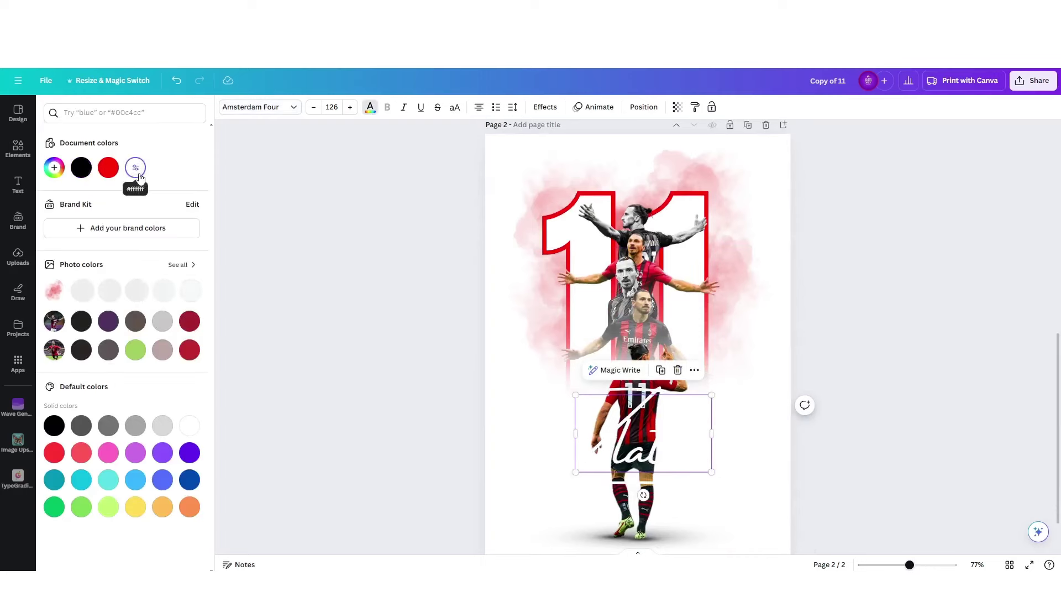
{"action": "left_click", "coordinate": [545, 107]}
{"action": "left_click", "coordinate": [183, 255]}
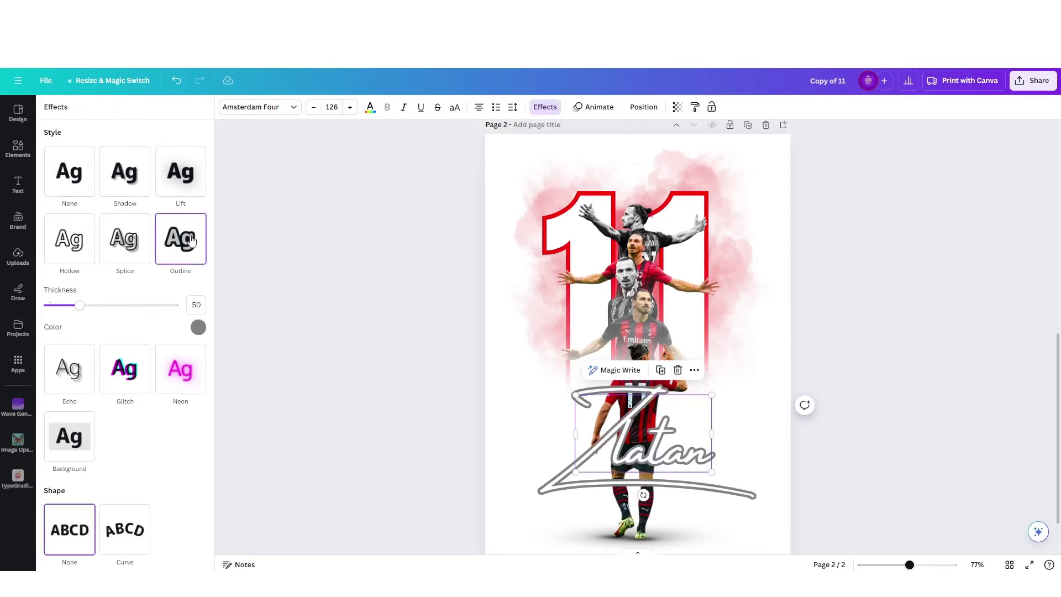
{"action": "left_click", "coordinate": [198, 327]}
{"action": "left_click", "coordinate": [84, 380]}
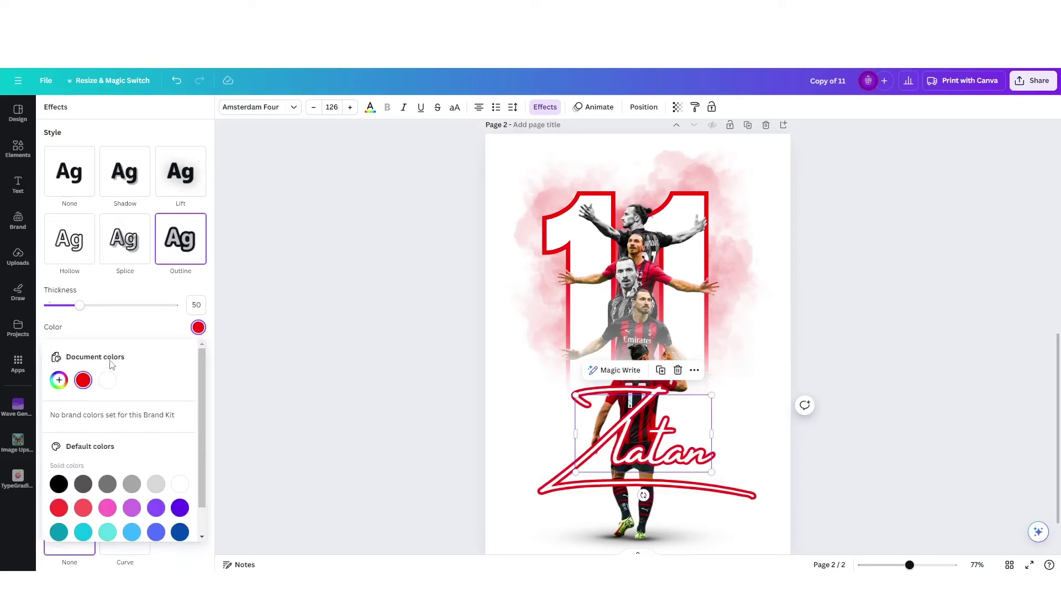
{"action": "left_click", "coordinate": [132, 334]}
Reduce the thickness of the signature's red outline to 36.
{"action": "scroll", "coordinate": [629, 430], "scroll_direction": "down", "scroll_amount": 2}
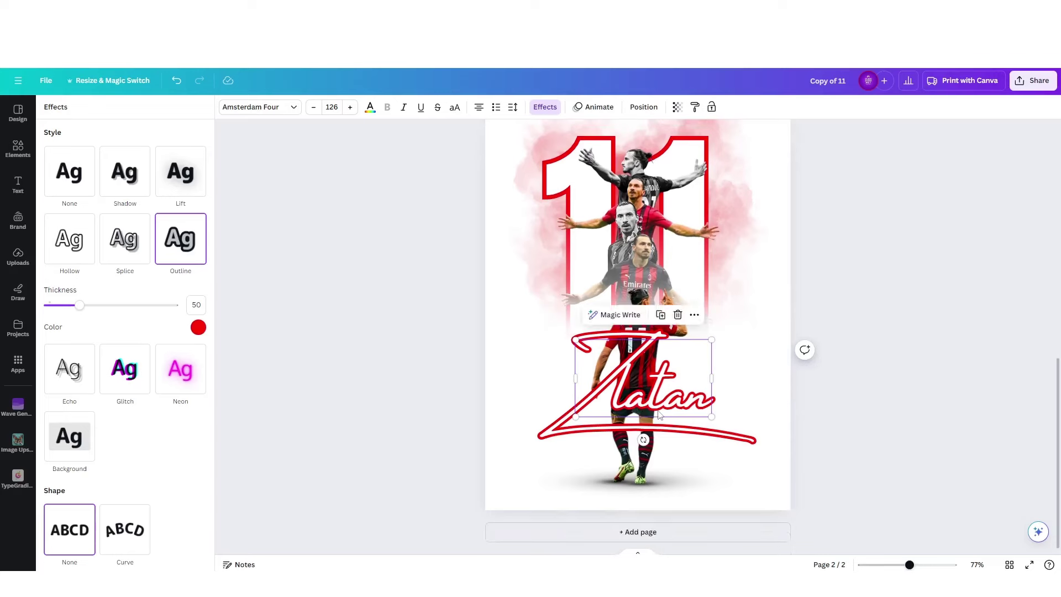
{"action": "scroll", "coordinate": [658, 410], "scroll_direction": "up", "scroll_amount": 5, "text": "ctrl"}
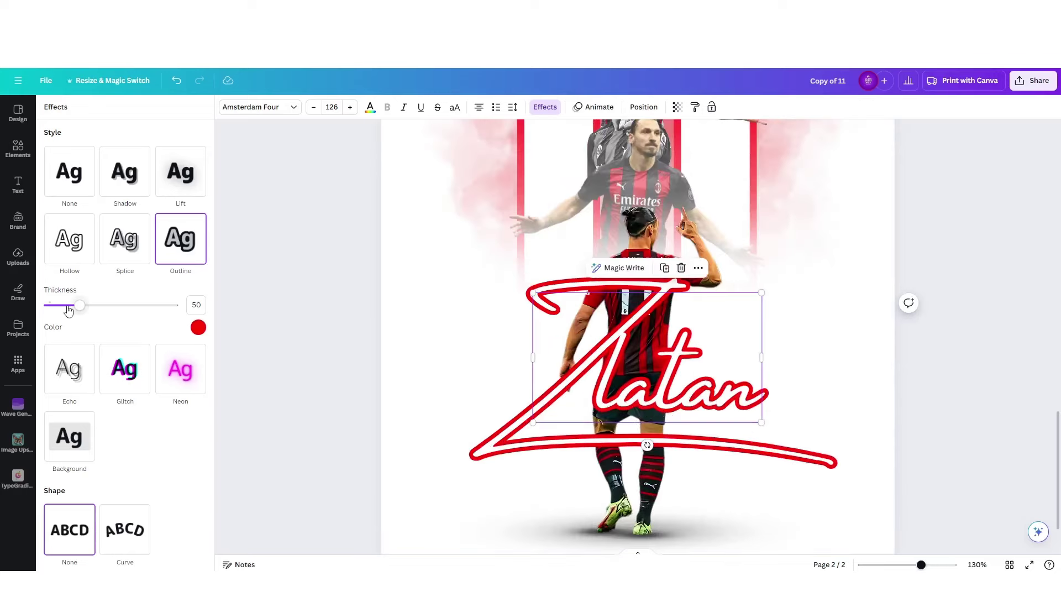
{"action": "left_click_drag", "start_coordinate": [83, 311], "coordinate": [71, 357]}
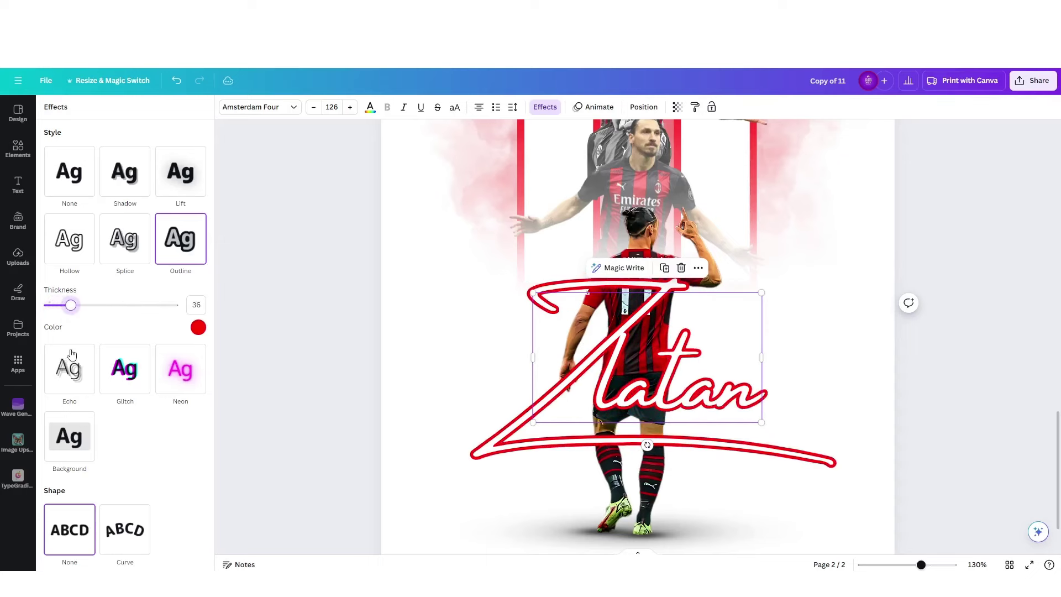
{"action": "left_click", "coordinate": [848, 439]}
Compare the whole page 2 poster with page 1 and present page 2 in full screen.
{"action": "scroll", "coordinate": [640, 391], "scroll_direction": "down", "scroll_amount": 5}
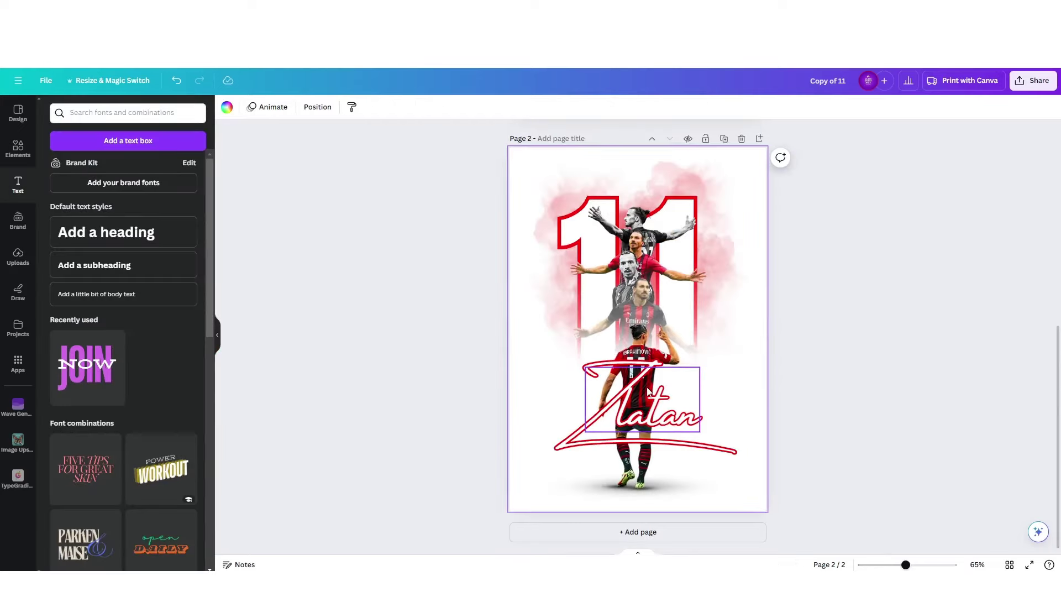
{"action": "scroll", "coordinate": [647, 387], "scroll_direction": "up", "scroll_amount": 6}
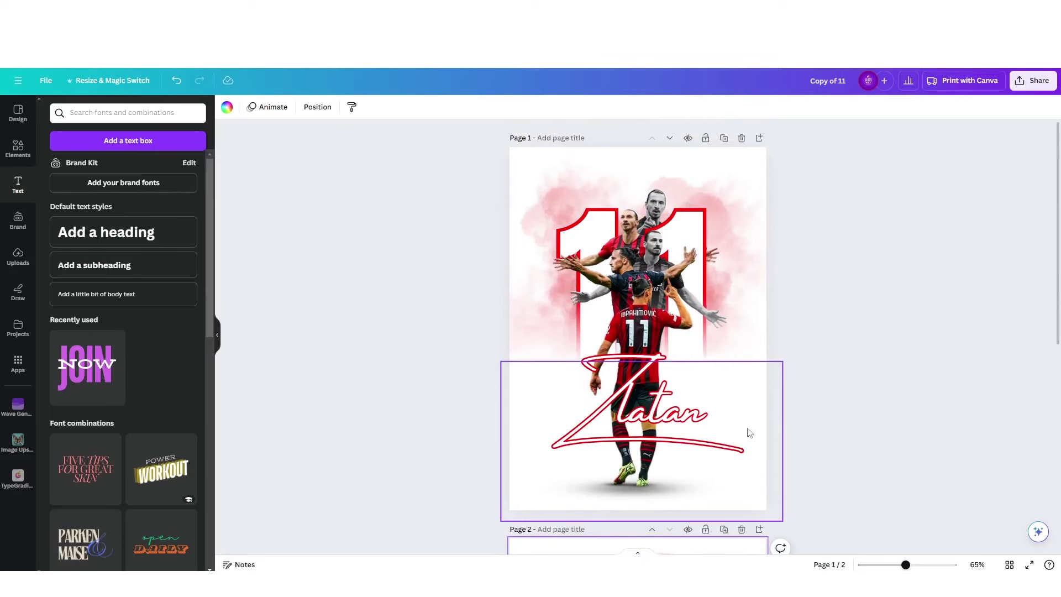
{"action": "scroll", "coordinate": [669, 398], "scroll_direction": "down", "scroll_amount": 6}
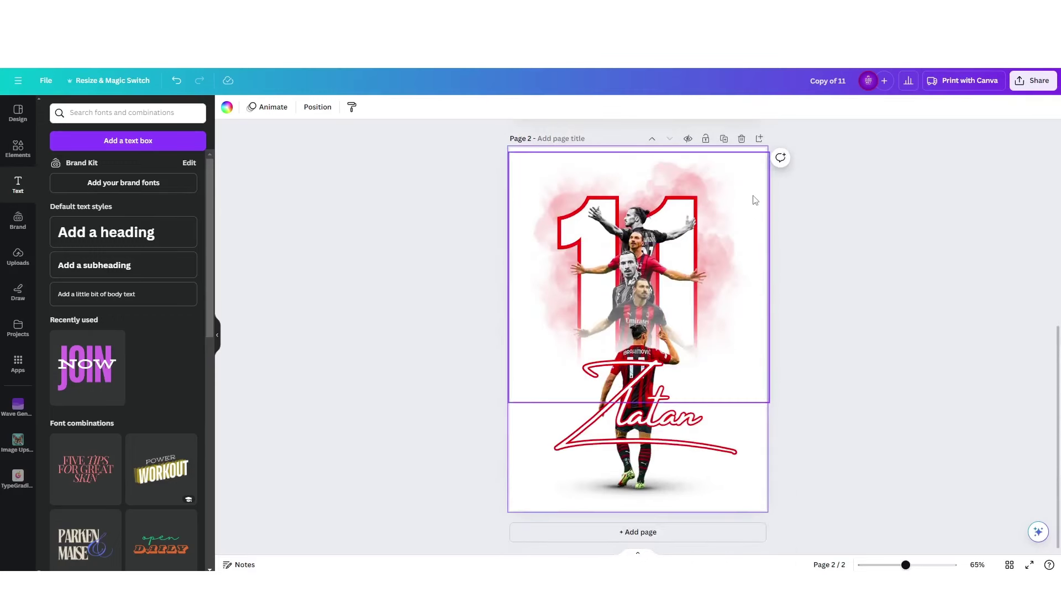
{"action": "left_click", "coordinate": [755, 200]}
{"action": "left_click", "coordinate": [742, 468]}
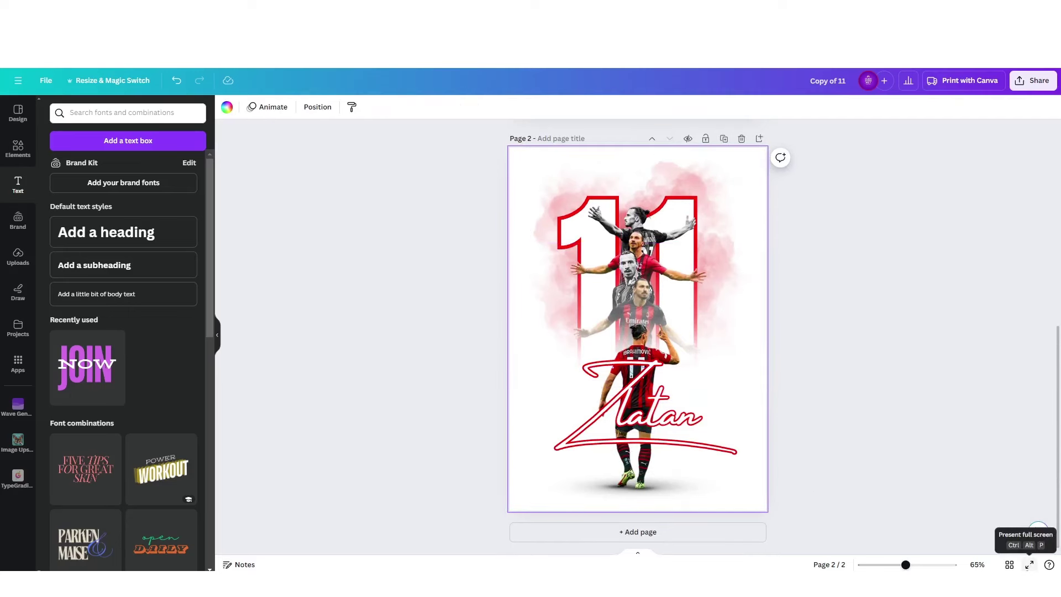
{"action": "left_click", "coordinate": [95, 82]}
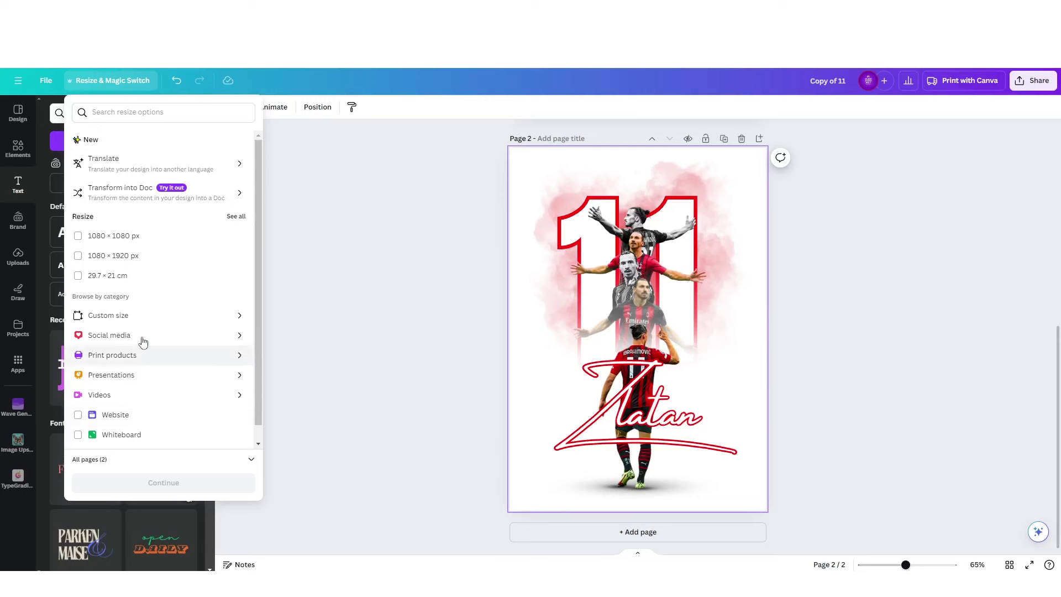
{"action": "left_click", "coordinate": [356, 232]}
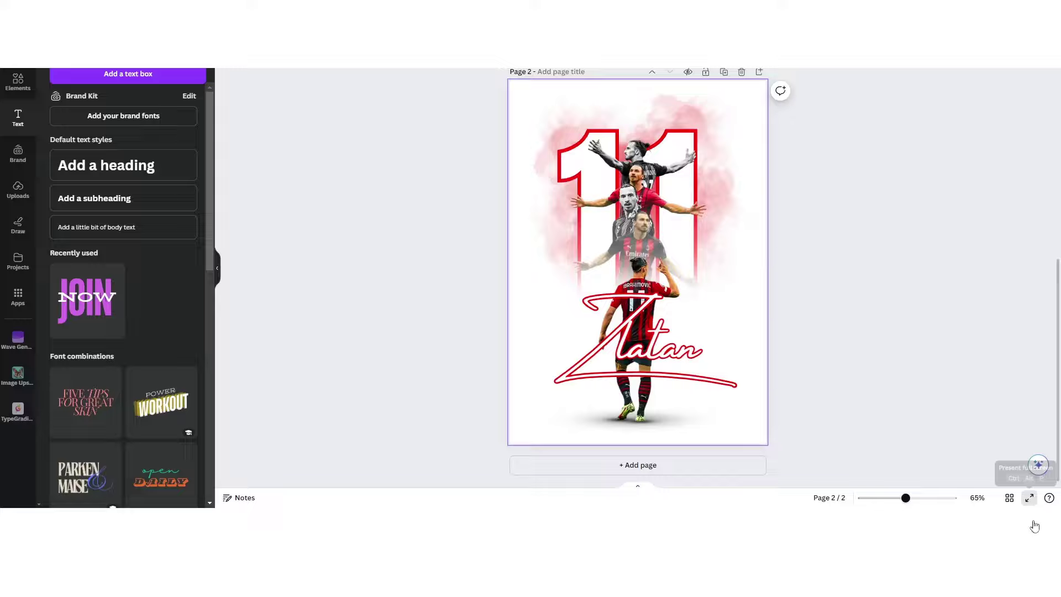
{"action": "left_click", "coordinate": [1030, 498]}
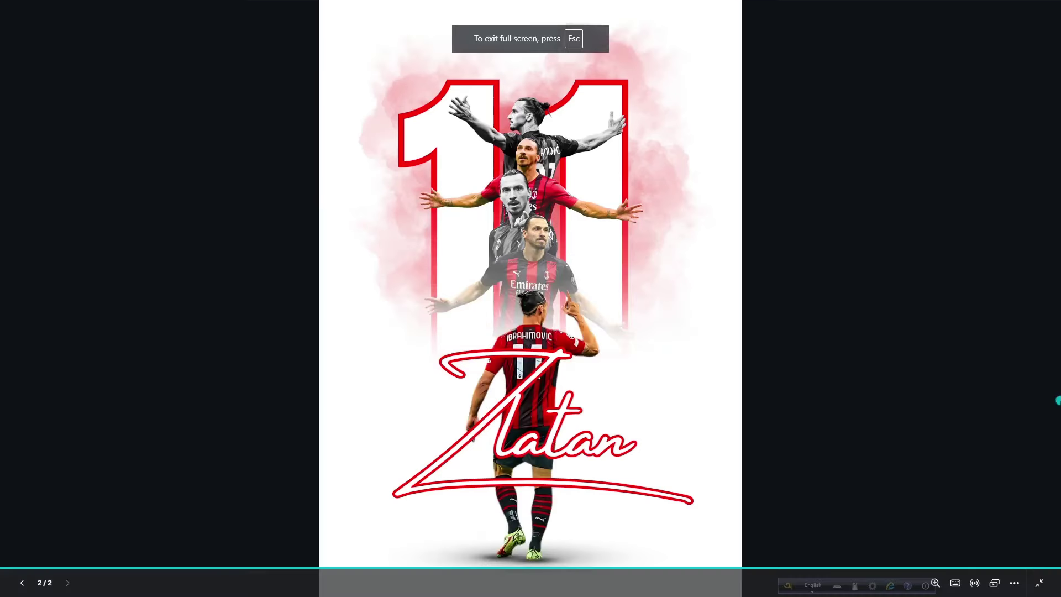